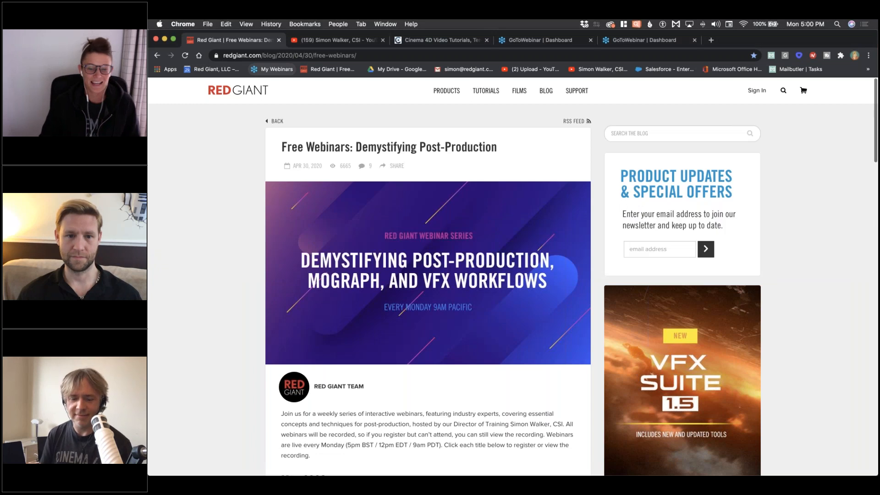
Step: Bring Chrome to the front and select the webinar page's full address
key(super+Tab)
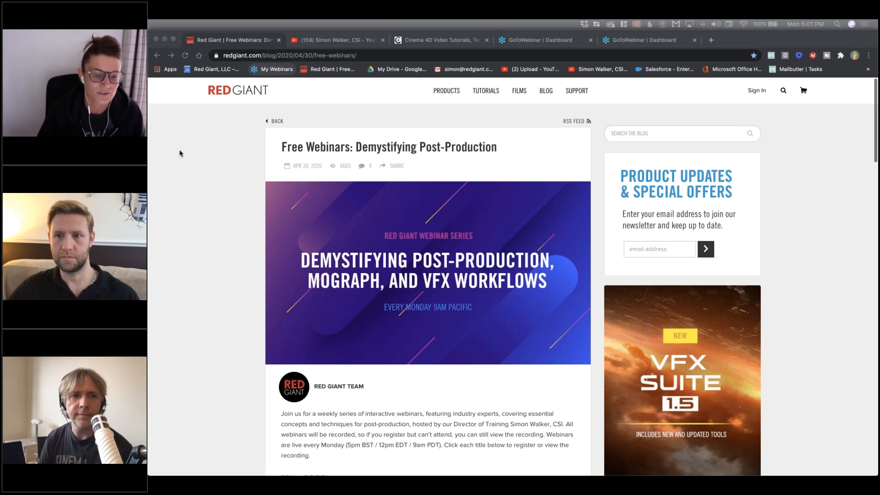
click(228, 126)
click(369, 56)
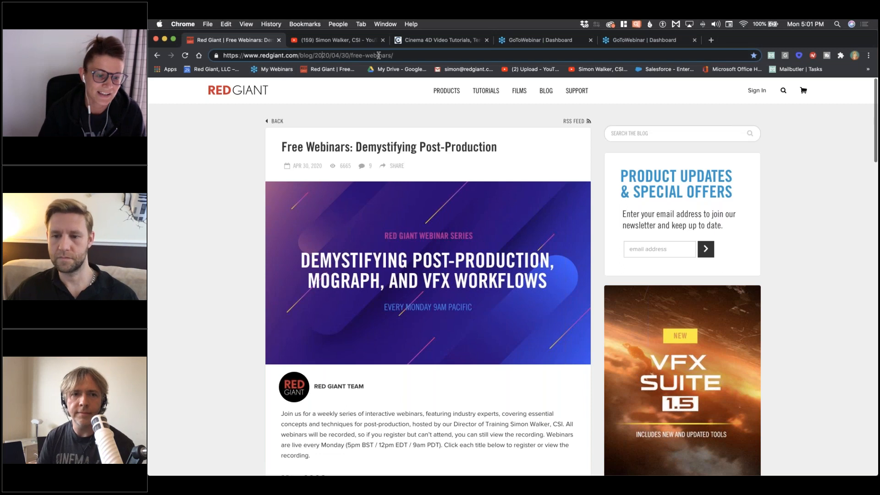
key(super+a)
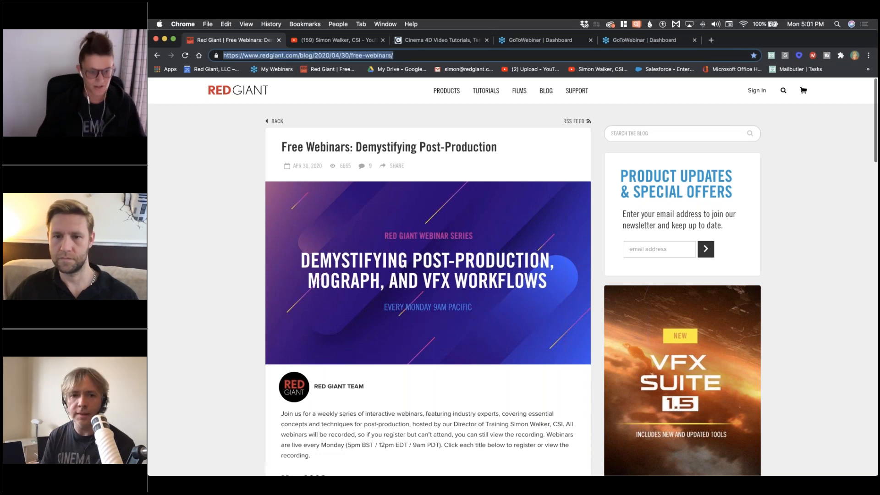
Step: Scroll down to the June 2020 Designing 3D series with the Raygun_Project download
scroll(323, 358, down, 5)
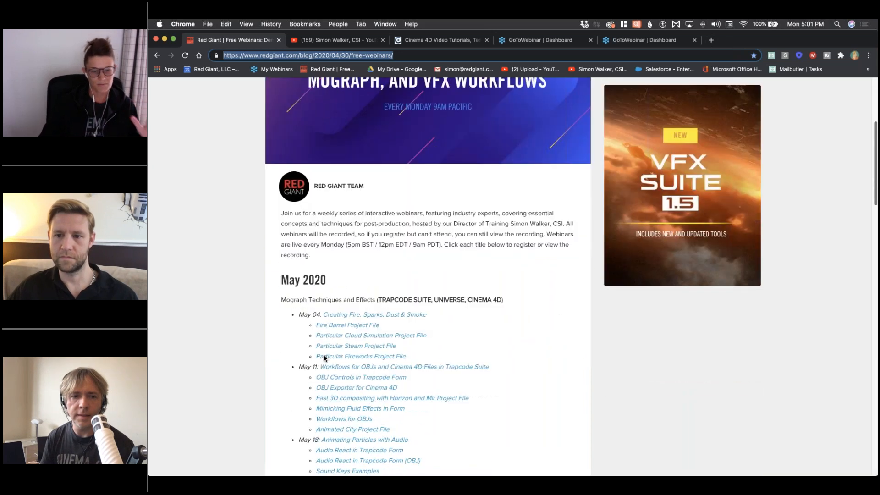
scroll(324, 358, down, 5)
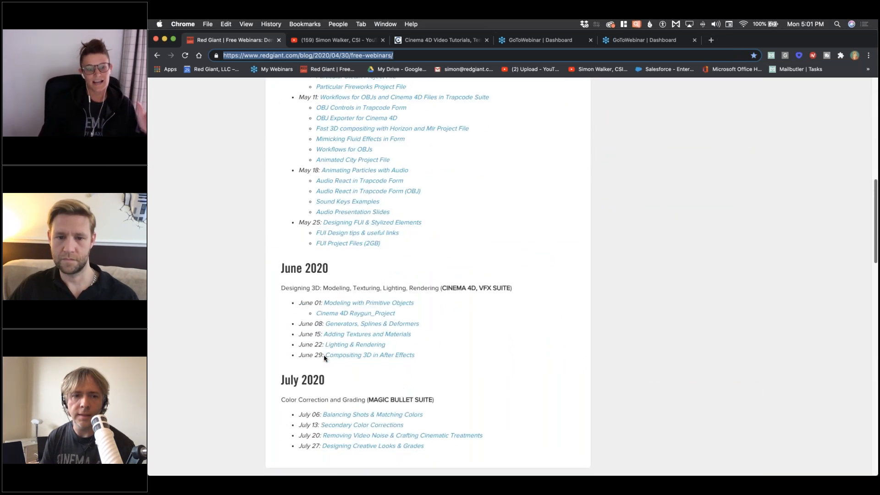
scroll(324, 358, down, 3)
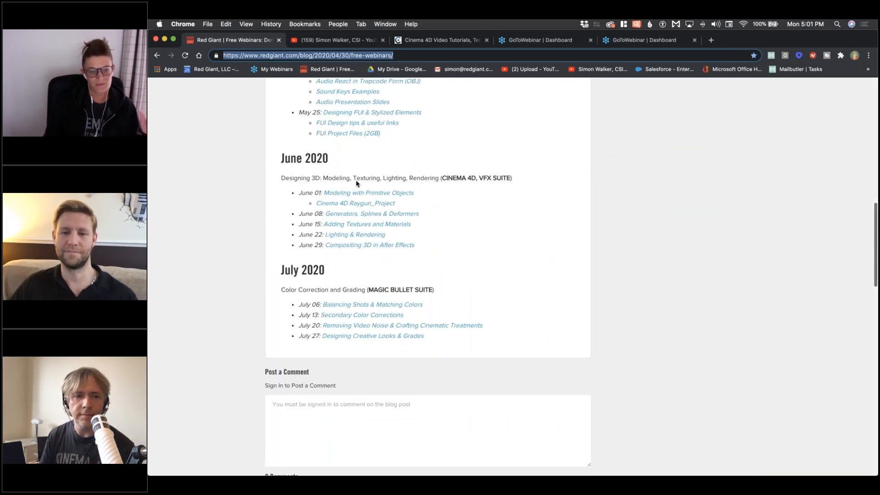
key(super+Tab)
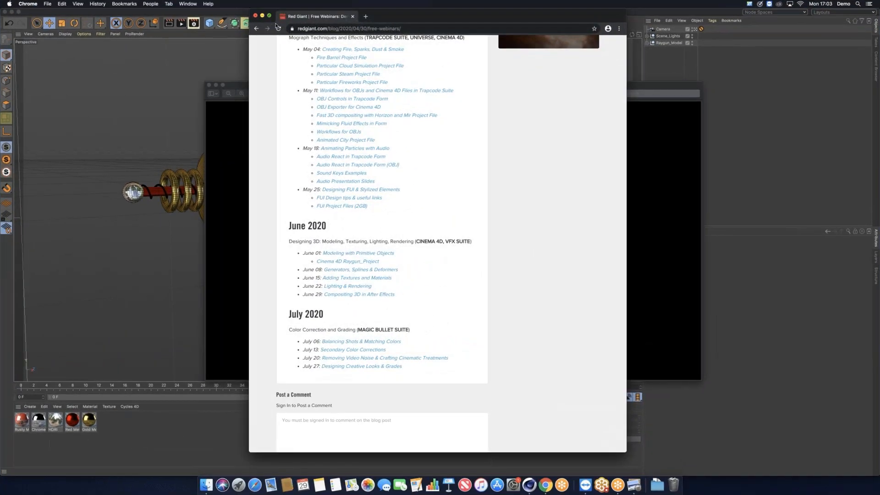
Step: Minimize Chrome and reposition the Raygun_Physical_Render.png preview window
click(262, 16)
drag(484, 90, 393, 67)
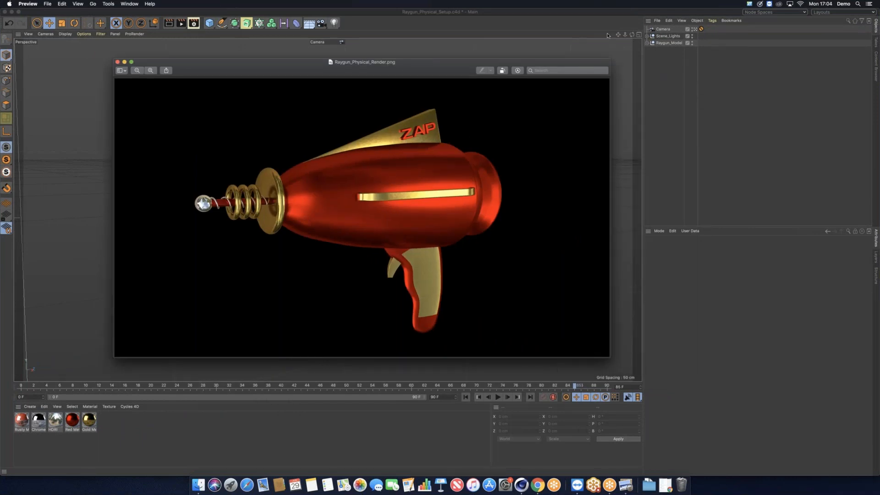
drag(382, 71, 499, 131)
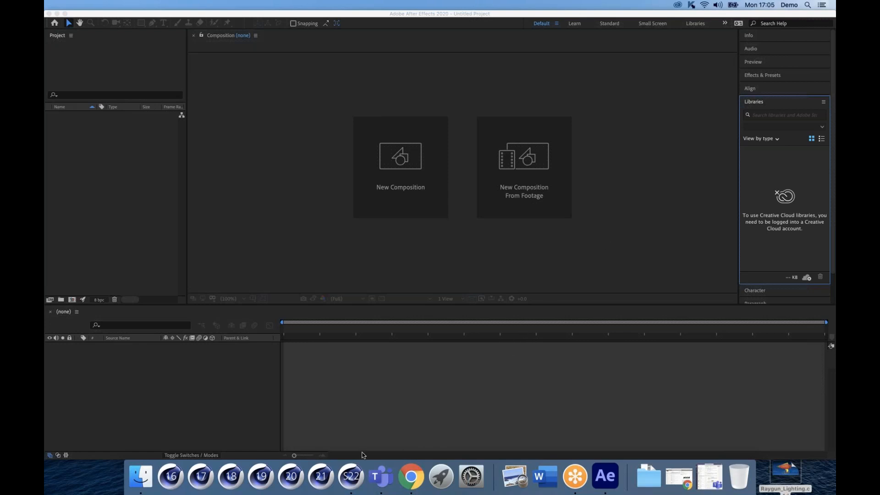
Step: Switch between After Effects and Cinema 4D, close the sign-in dialog, and relaunch After Effects
click(57, 14)
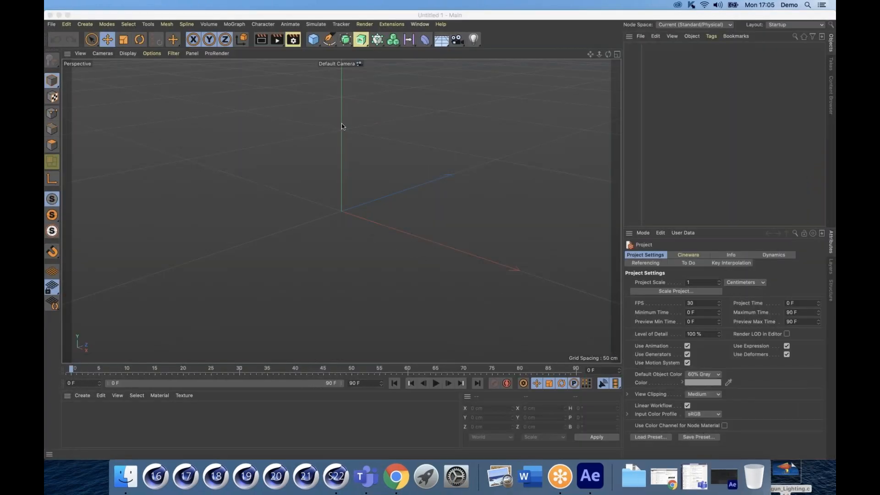
click(342, 126)
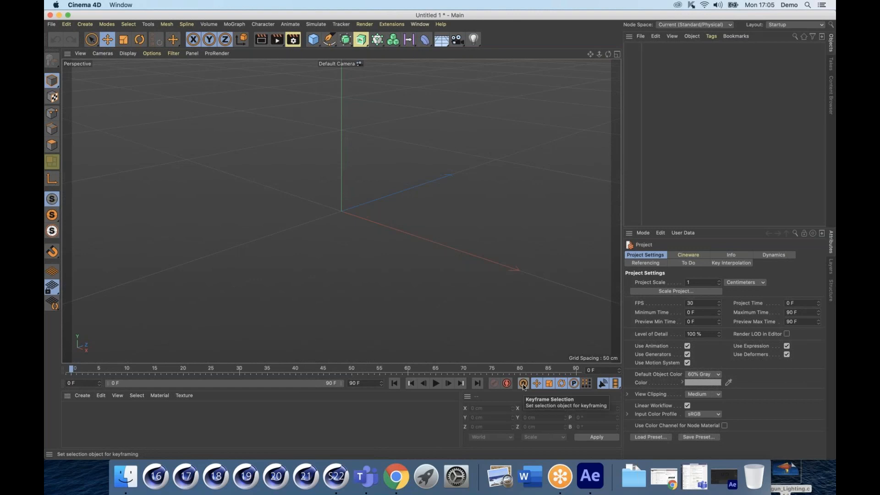
click(590, 476)
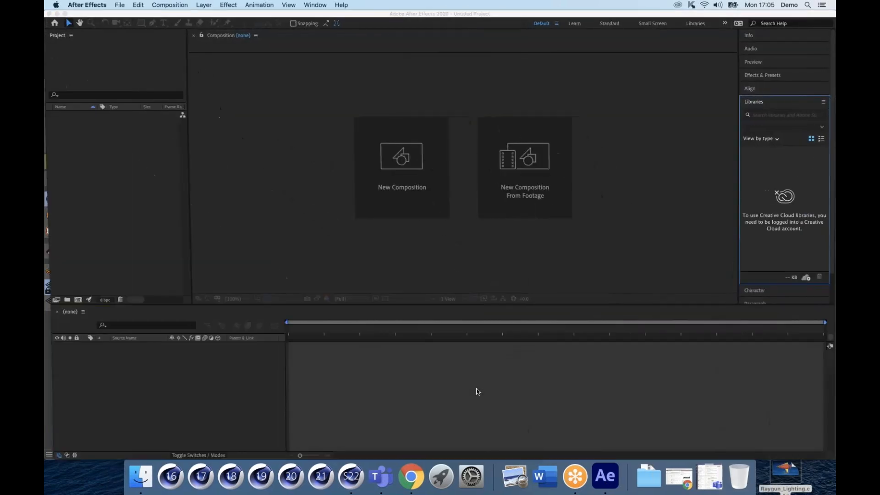
click(269, 71)
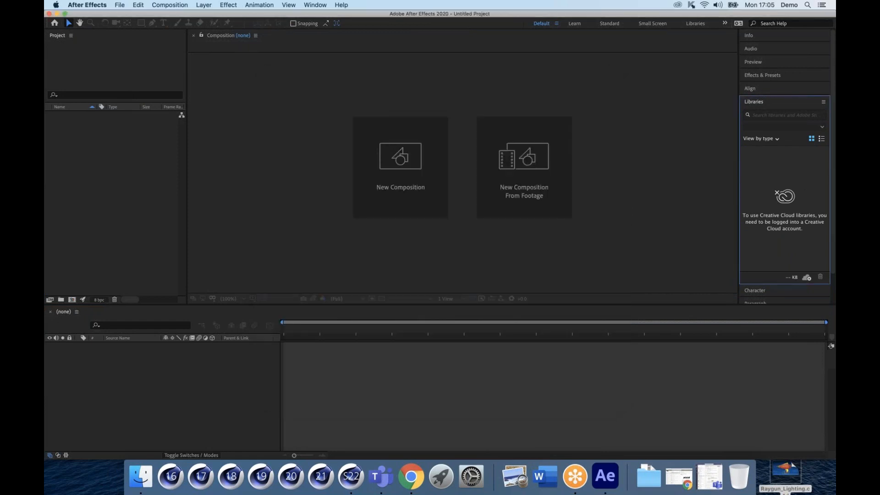
key(super+h)
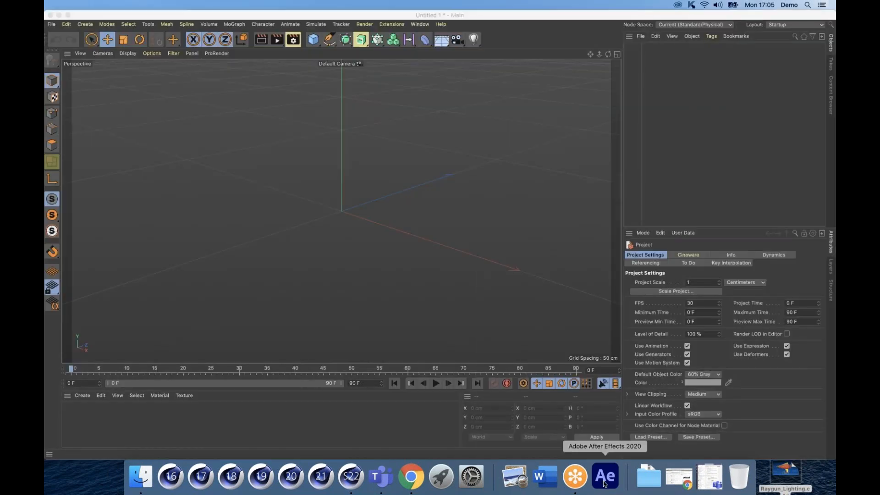
click(604, 481)
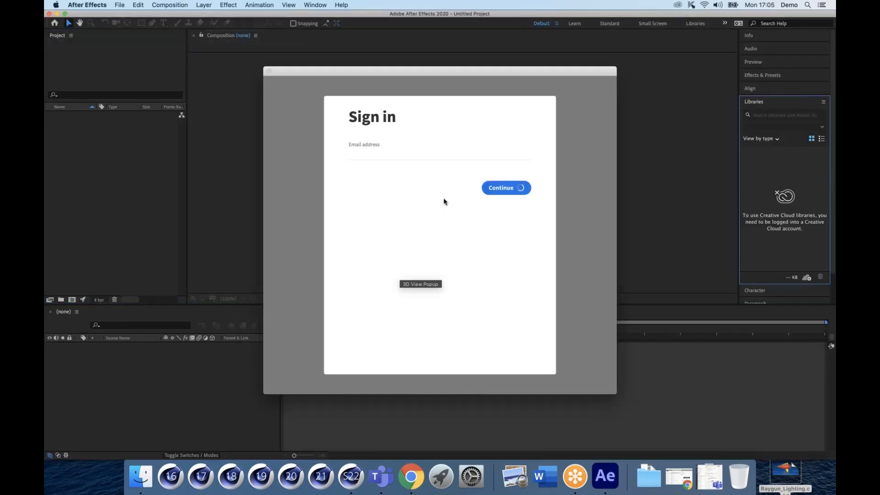
Step: Move the Sign in window aside and submit the Adobe ID e-mail address
drag(412, 71, 261, 84)
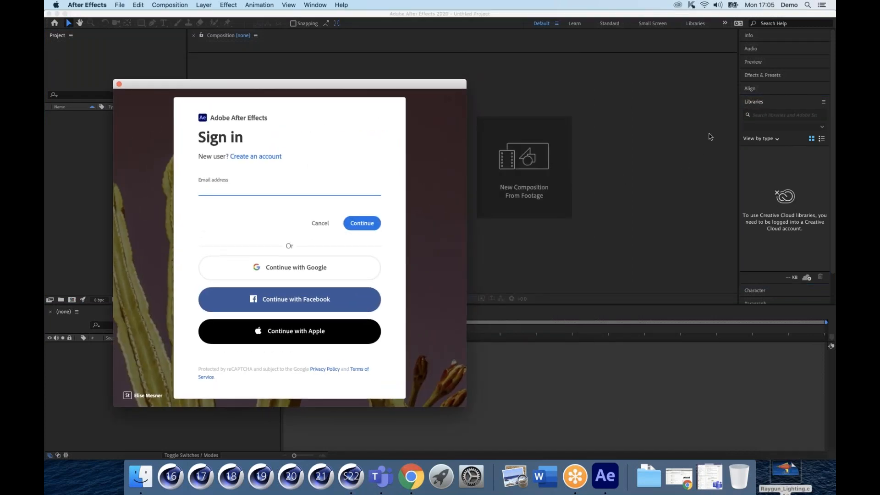
key(Return)
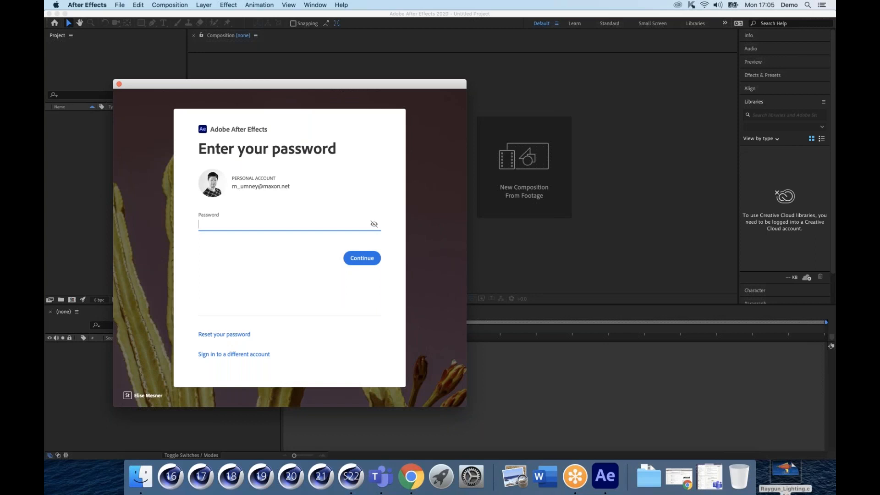
Step: Enter the account password, retyping it until sign-in succeeds
text(•••••••••••)
key(Return)
text(•••••••••••)
key(Return)
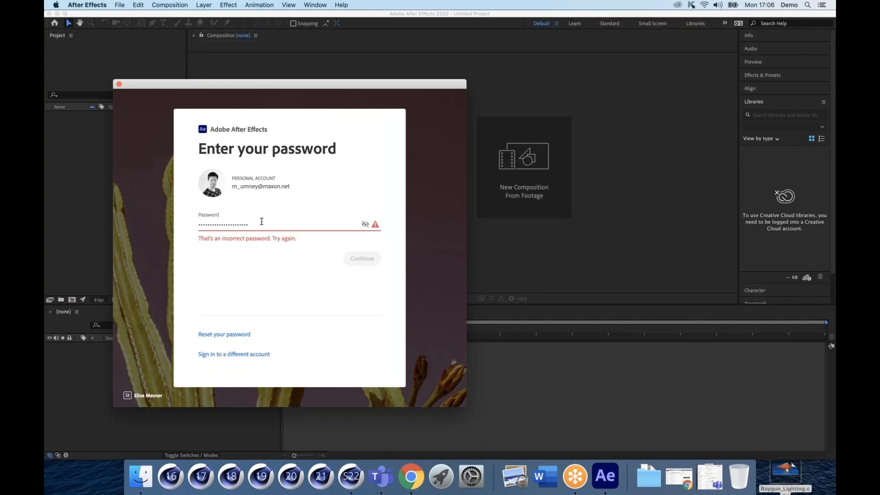
drag(261, 221, 149, 222)
text(•••••)
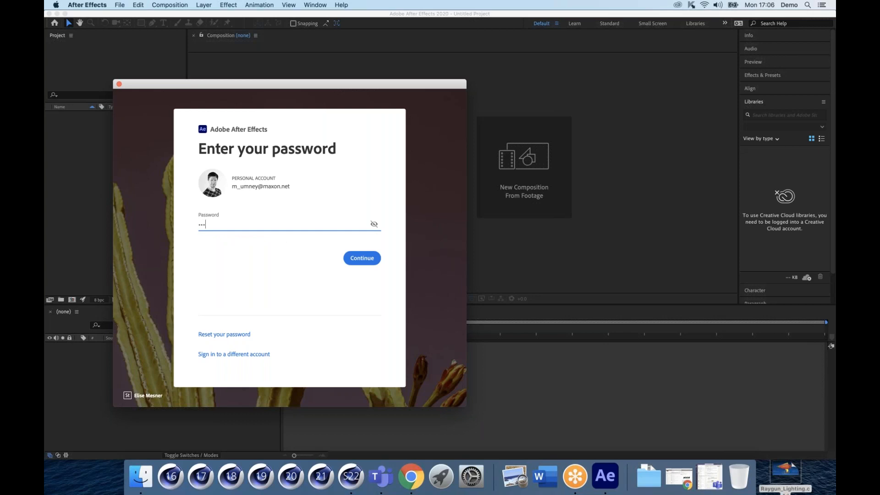
text(••••••)
key(Return)
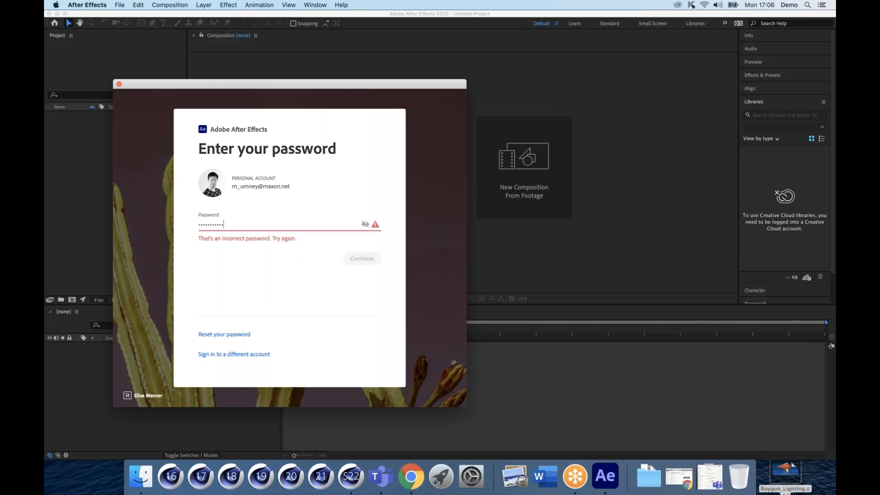
text(••)
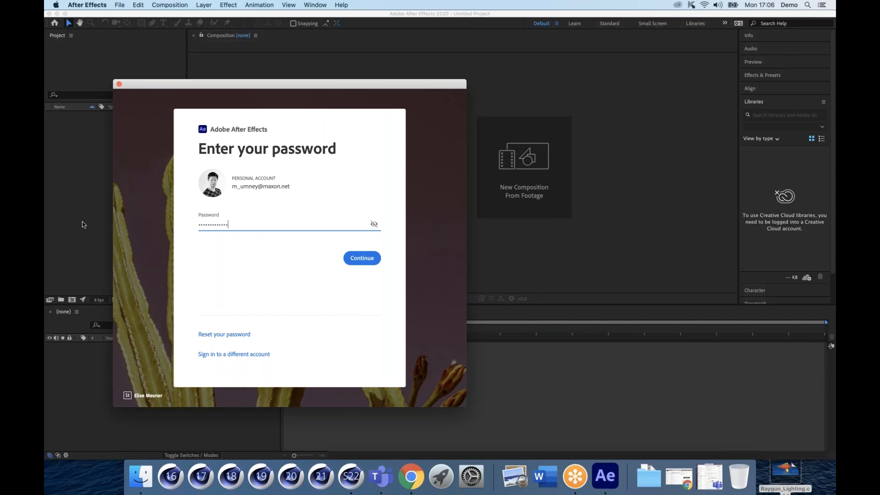
double_click(214, 224)
text(••••••••••)
key(Return)
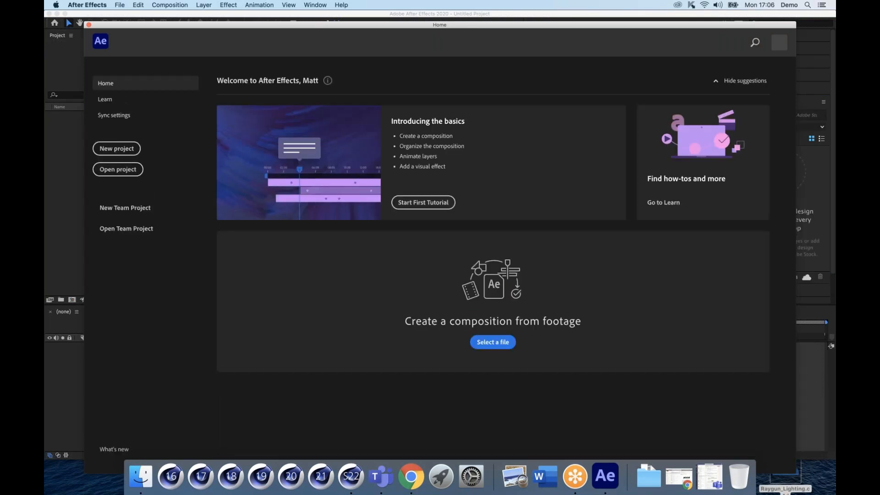
Step: Nudge the Home window and start a new empty project
drag(126, 24, 114, 12)
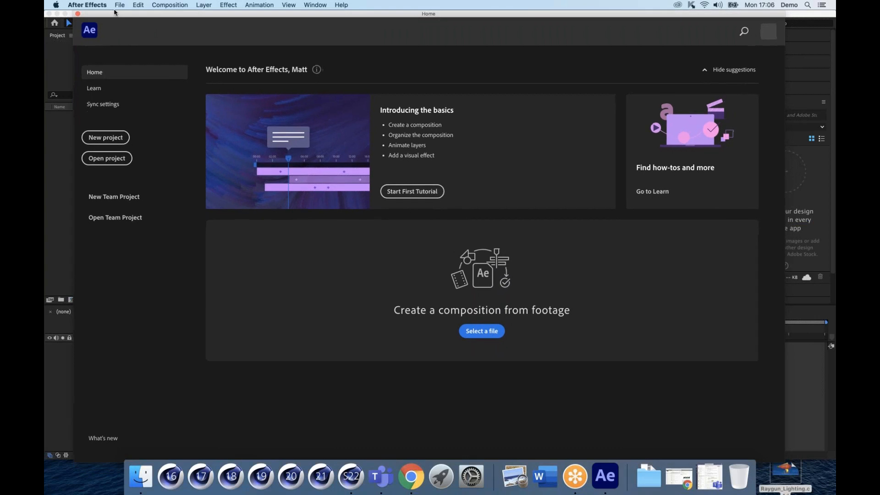
click(106, 138)
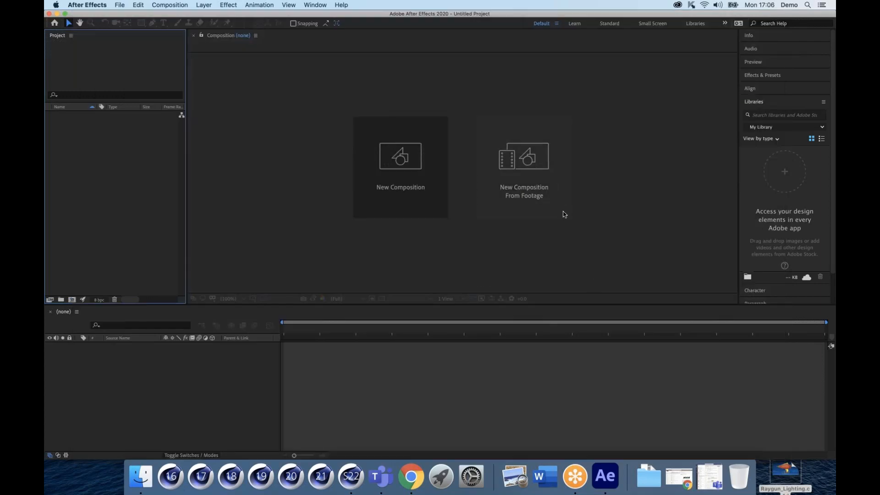
Step: Drag Raygun_Lighting.c4d into the Project panel and dismiss the Cineware installation errors
drag(782, 470, 788, 467)
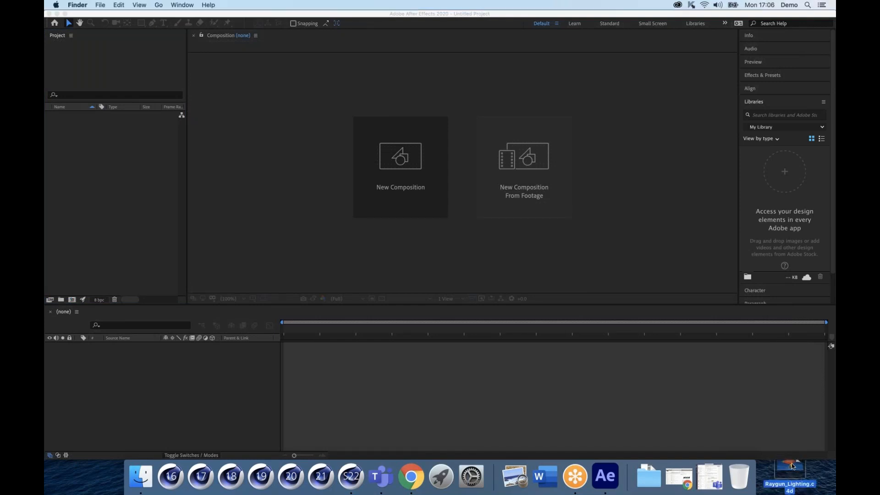
drag(794, 470, 80, 54)
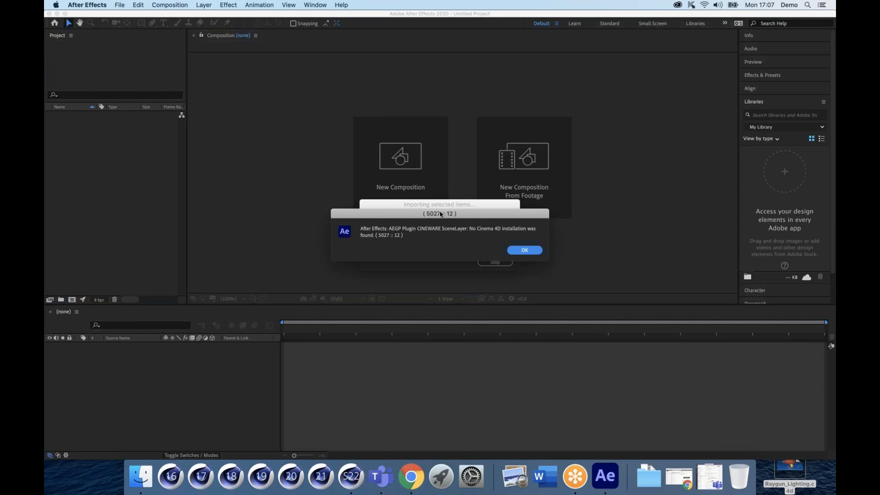
key(Return)
key(Return)
key(Return)
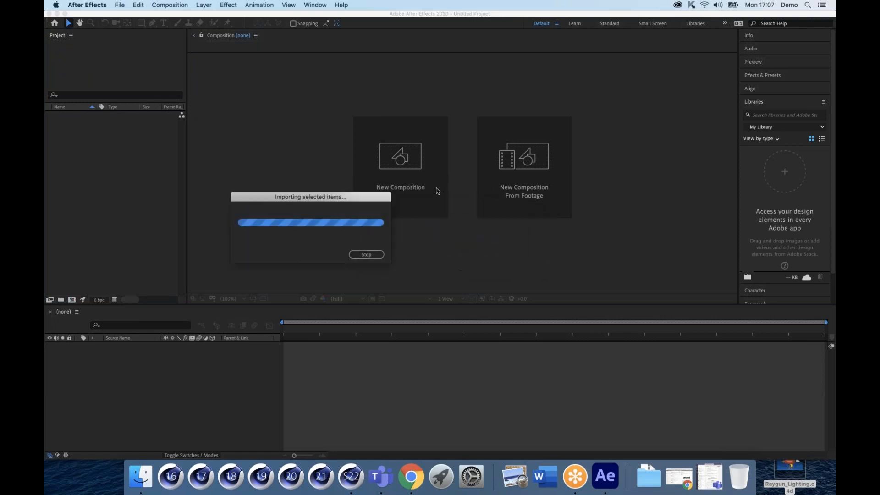
key(Return)
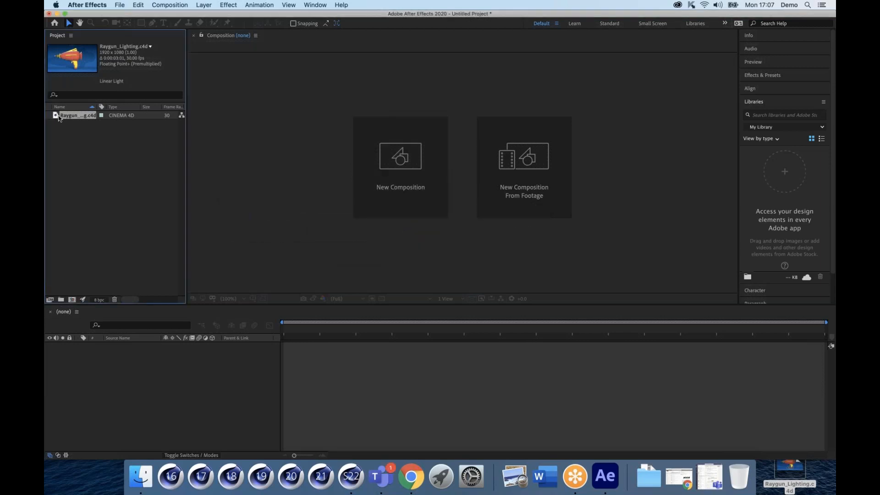
Step: Drag the Raygun_Lighting.c4d item into the Timeline to build the Raygun_Lighting comp
drag(58, 118, 117, 392)
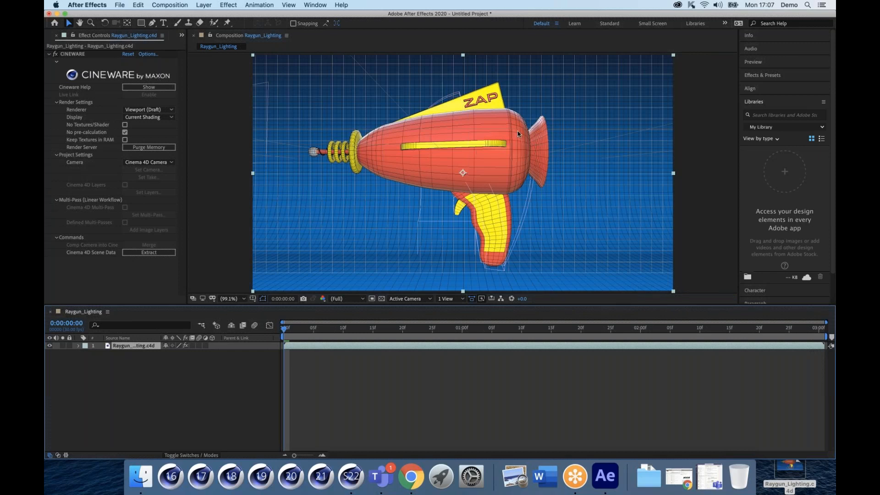
click(380, 40)
Step: Copy the rendering installation path into the Cineware Editing path field
click(147, 54)
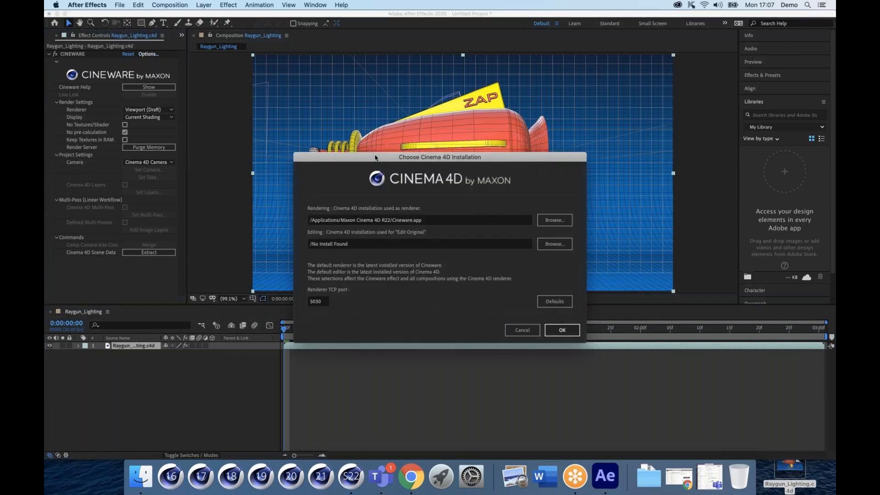
drag(375, 158, 255, 76)
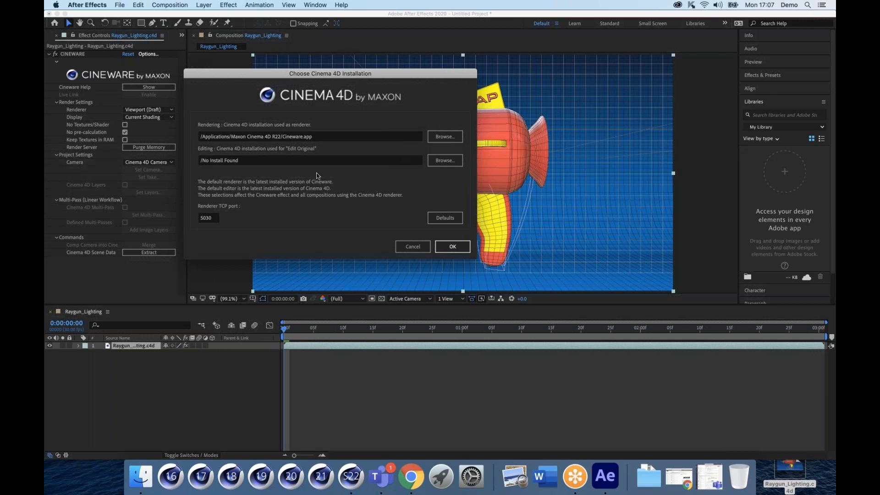
drag(281, 138, 223, 138)
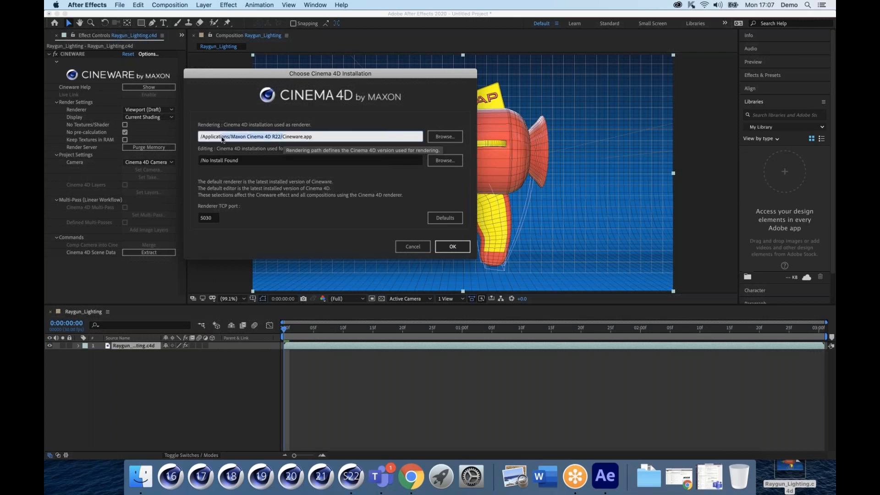
click(256, 160)
text(/Applications/Maxon Cinema 4D R22/)
drag(330, 161, 81, 156)
text(/Applications/Maxon Cinema 4D R22/)
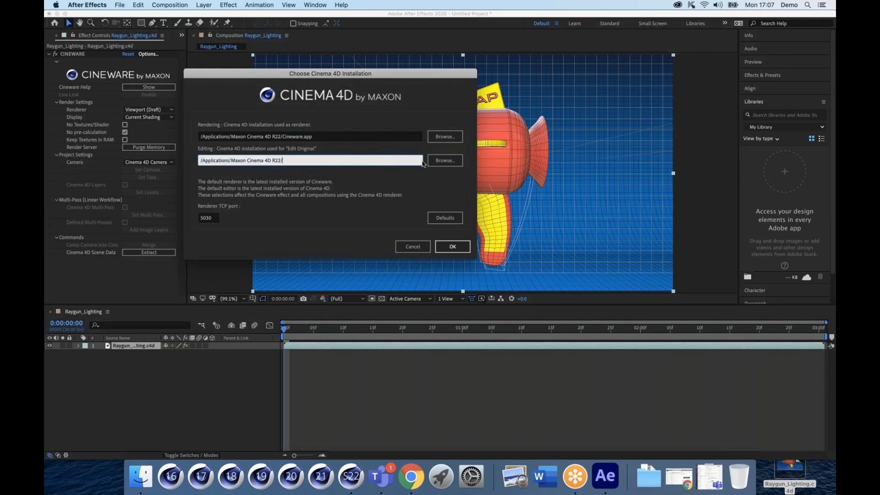
Step: Choose Applications > Maxon Cinema 4D R22SP1 > Cinema 4D as the editing app and confirm
click(444, 161)
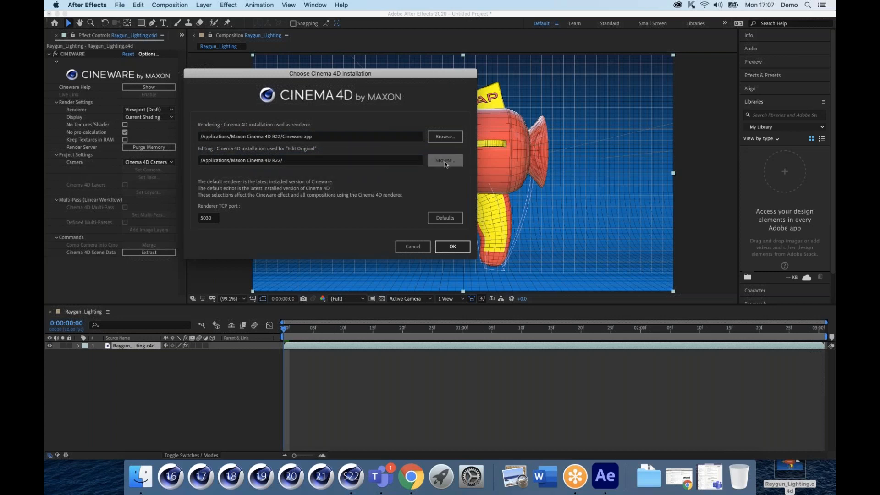
drag(228, 101, 128, 81)
click(137, 133)
scroll(229, 178, down, 15)
click(226, 198)
click(228, 206)
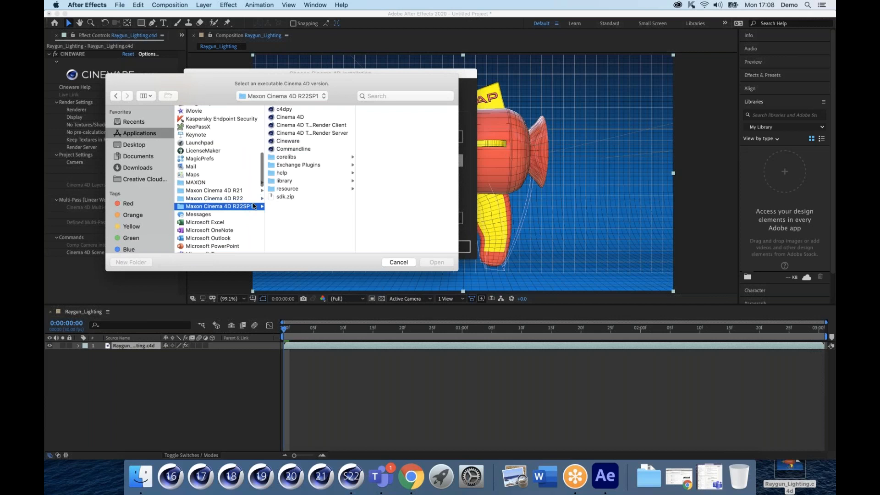
click(284, 117)
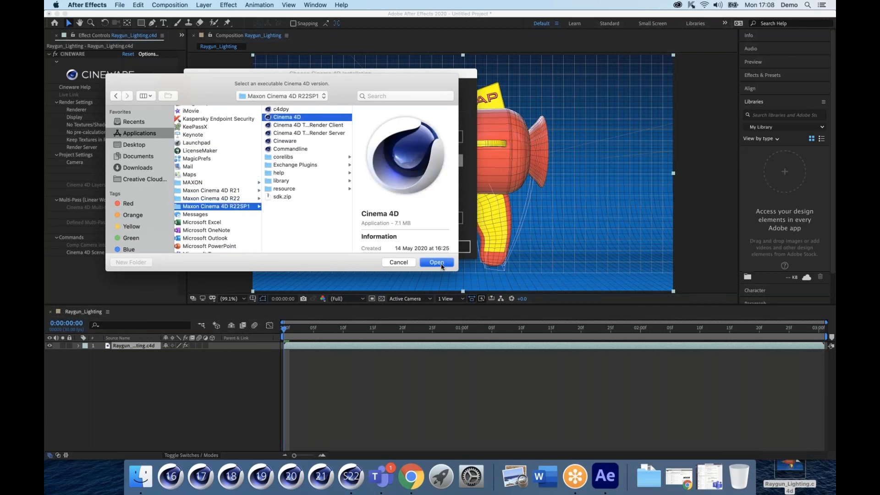
click(443, 266)
click(453, 246)
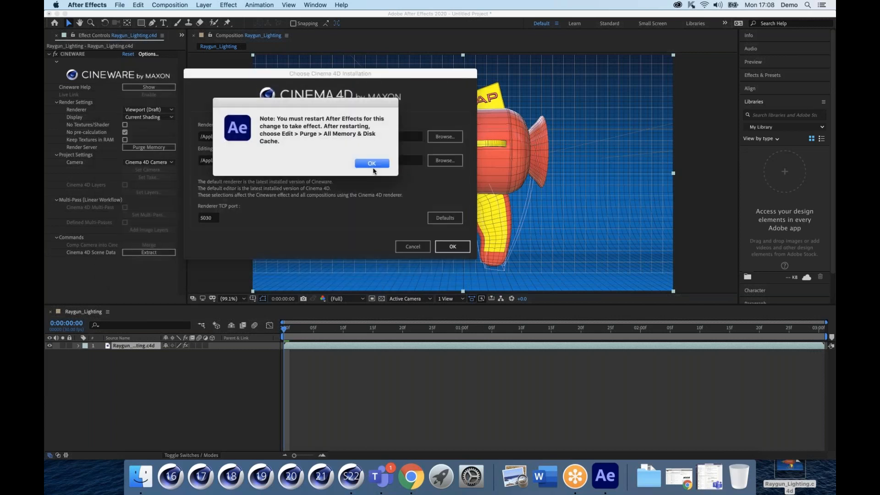
click(372, 164)
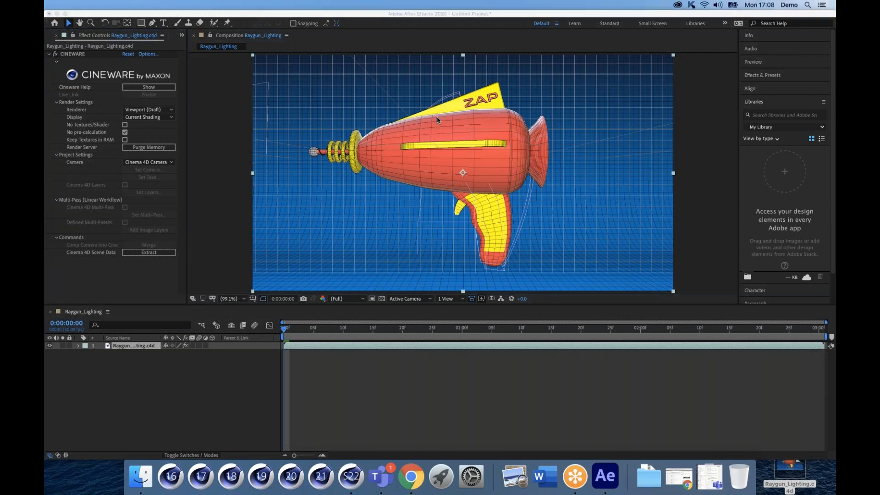
click(283, 331)
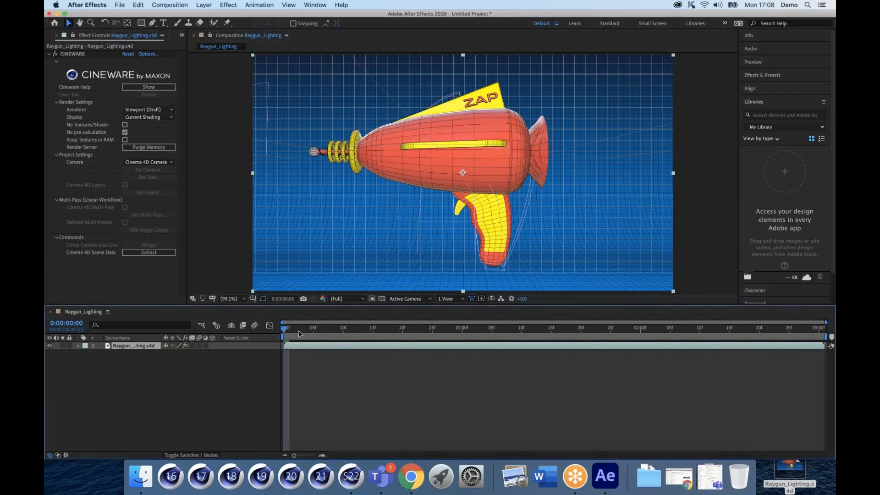
drag(299, 334, 281, 331)
click(168, 110)
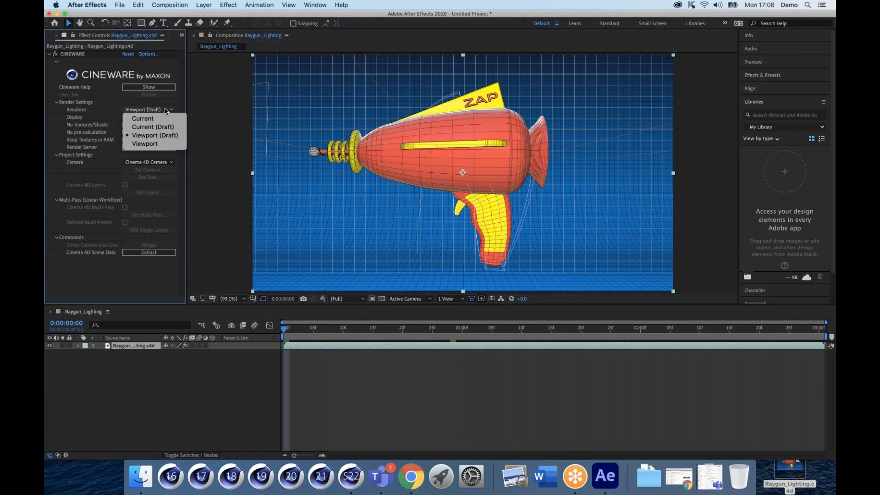
click(142, 102)
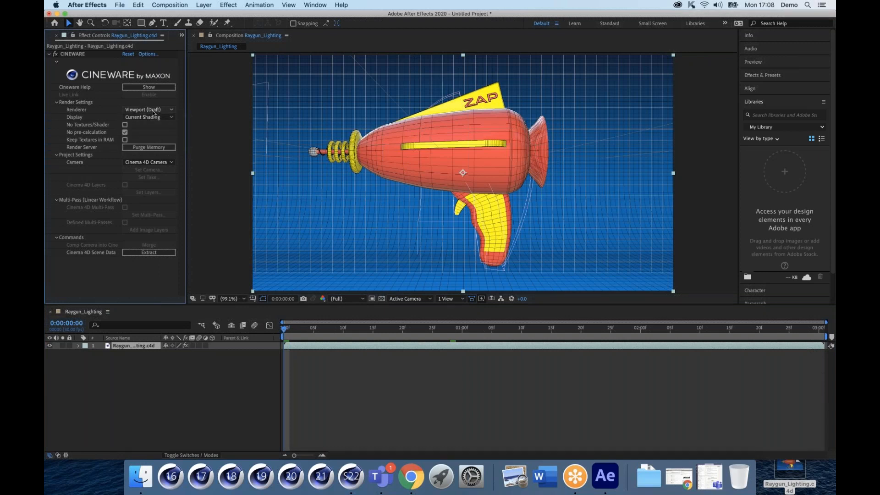
click(154, 118)
click(150, 137)
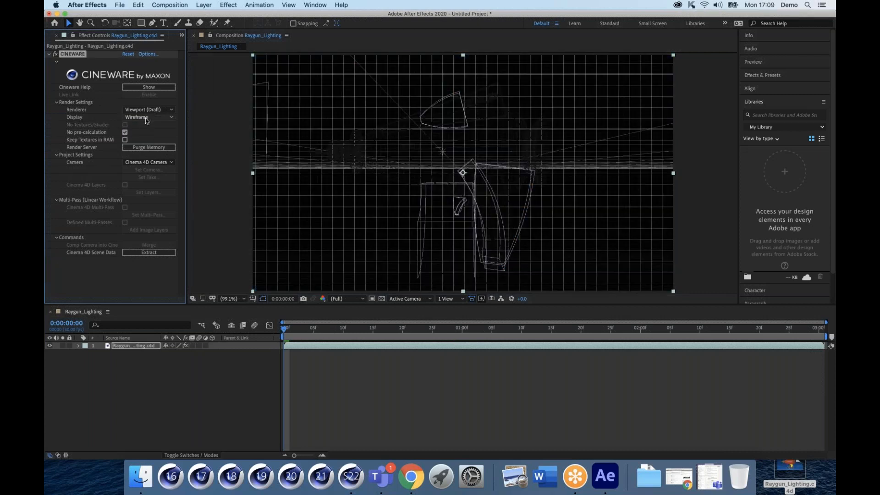
click(146, 119)
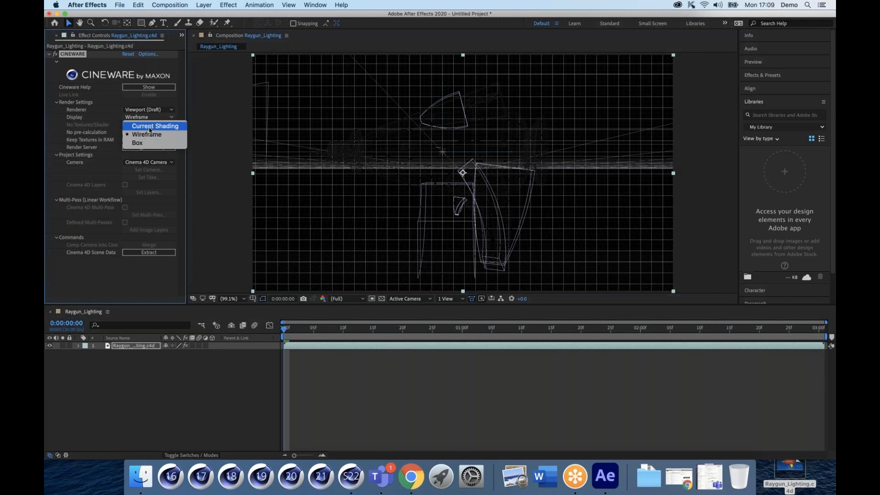
click(149, 129)
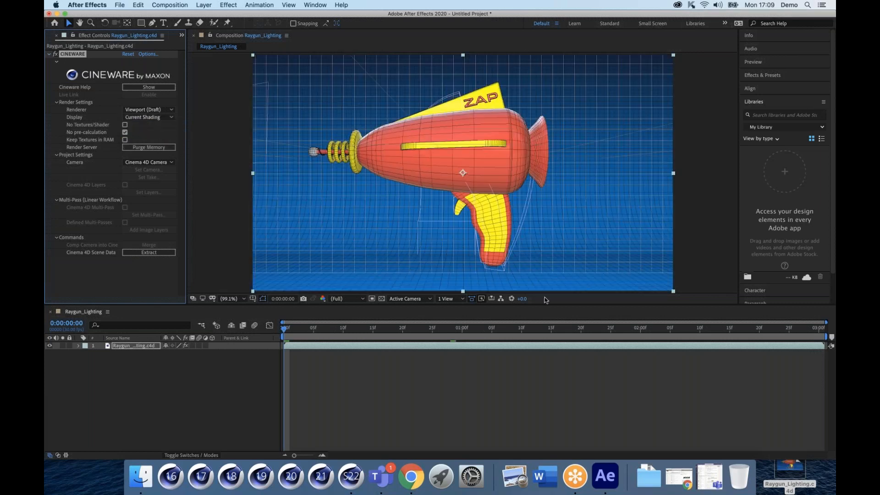
click(357, 479)
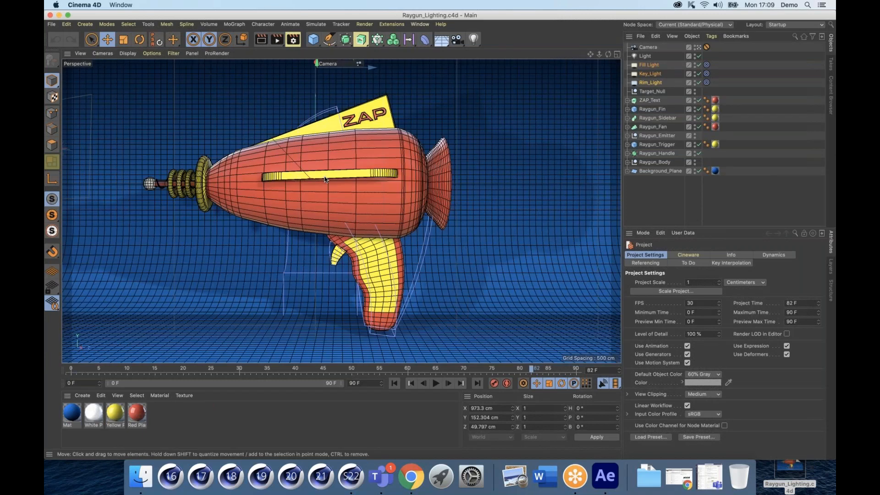
Step: Pull Raygun_Fan along Z and Raygun_Fin up, save, and view it in After Effects at 50%
click(367, 189)
drag(367, 189, 427, 187)
drag(322, 122, 293, 71)
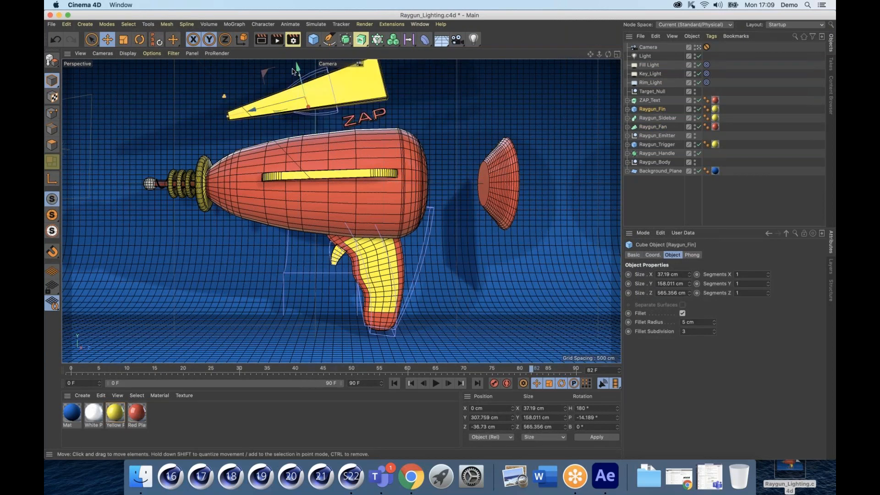
key(super+s)
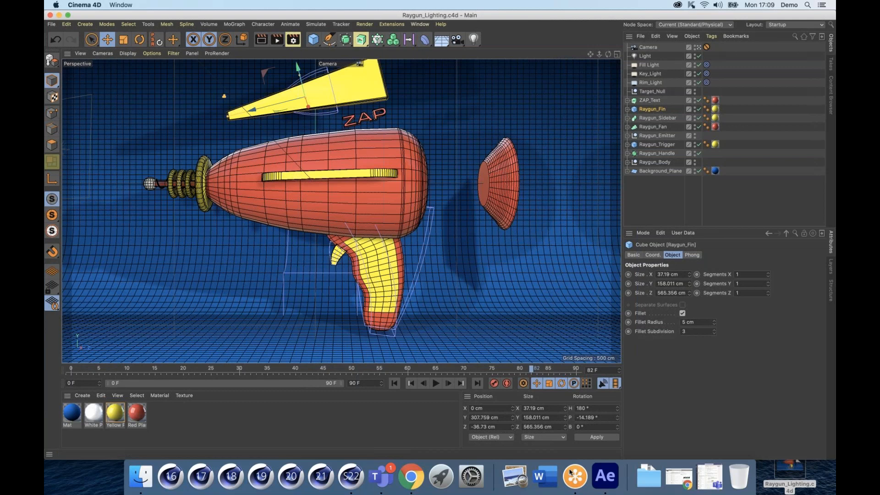
click(606, 476)
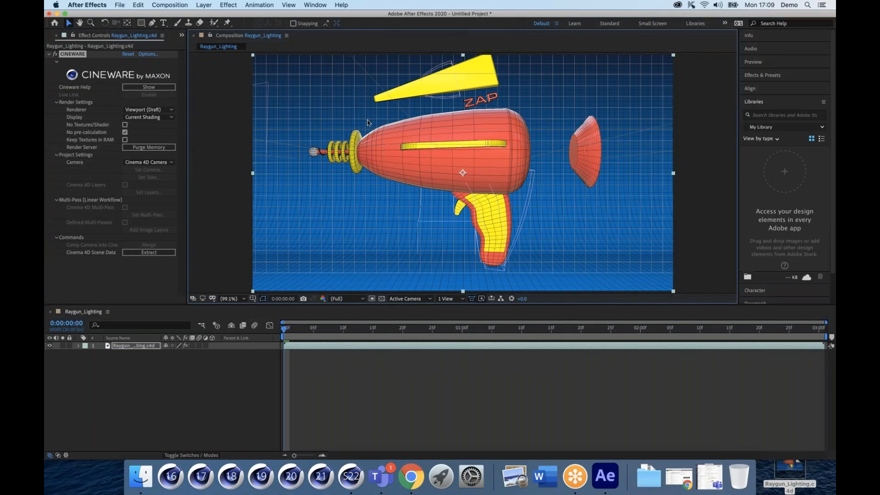
key(comma)
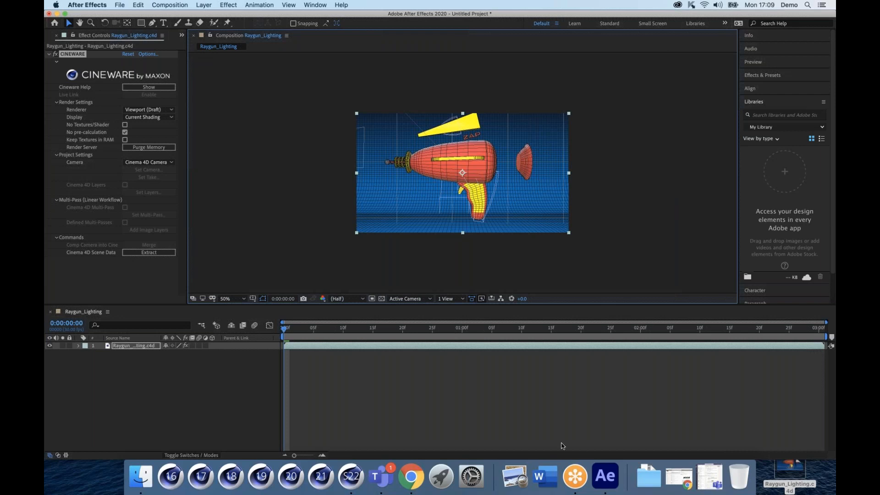
Step: Switch the Cinema 4D viewport to Gouraud Shading, save, and check After Effects
click(361, 485)
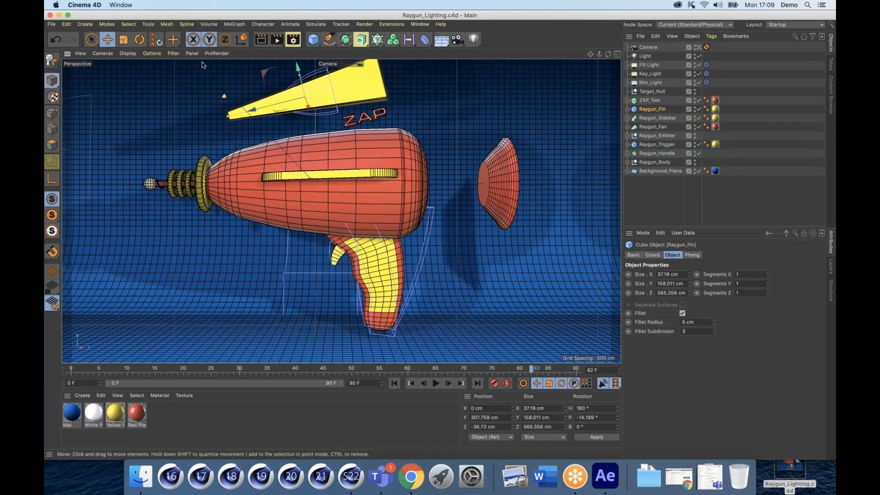
click(128, 53)
click(131, 68)
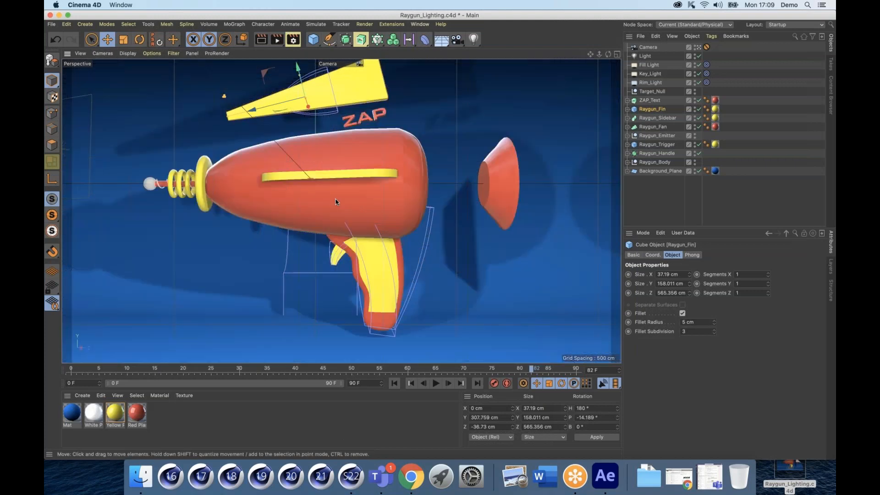
key(super+s)
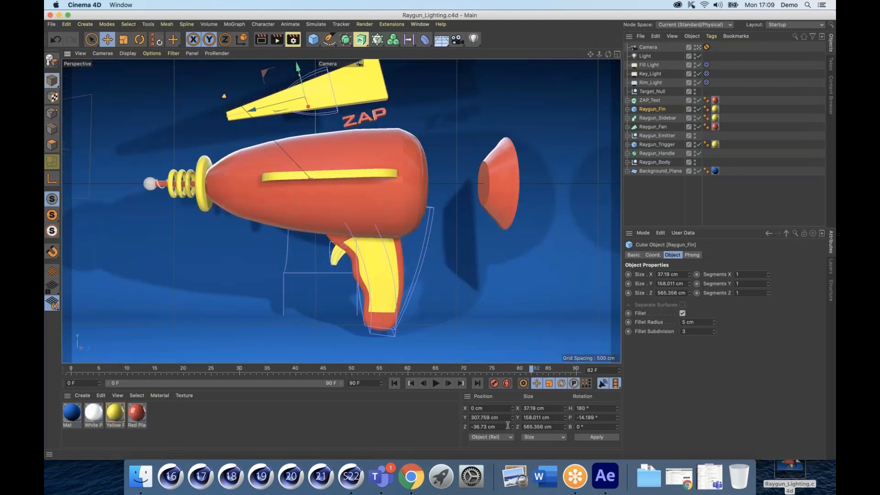
click(606, 479)
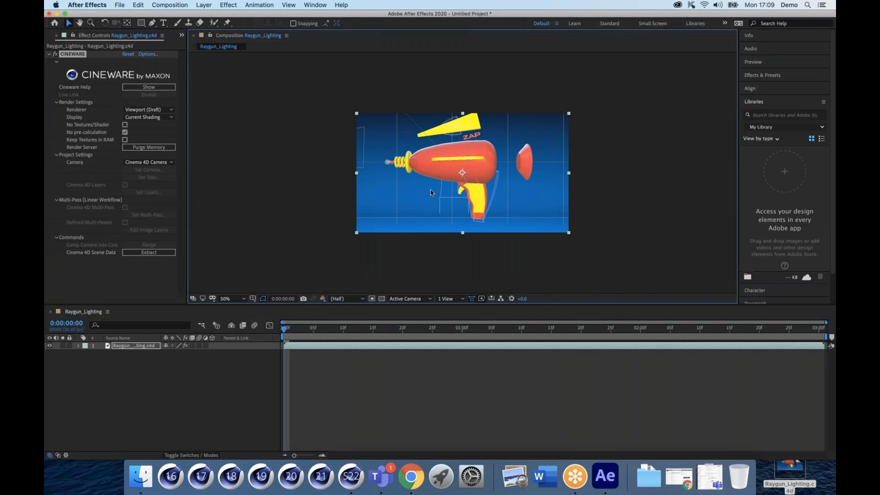
Step: Delete Background_Plane from the raygun scene, save, and return to After Effects
click(352, 483)
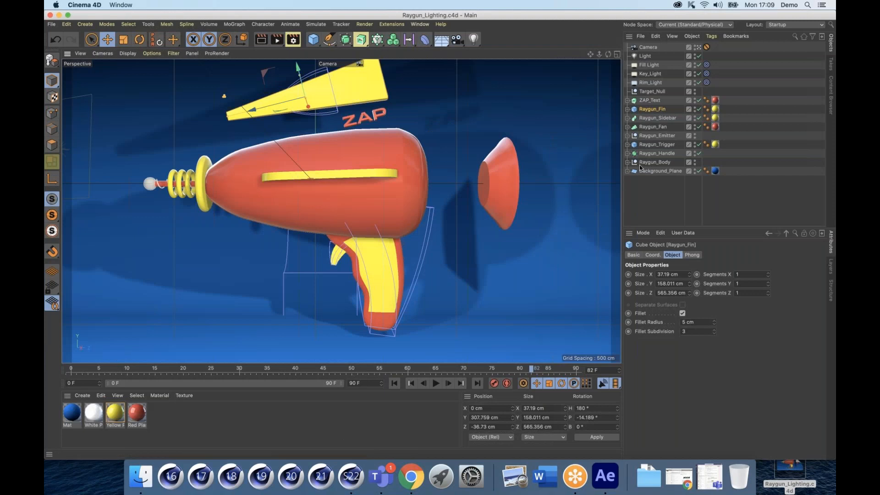
click(640, 172)
key(Delete)
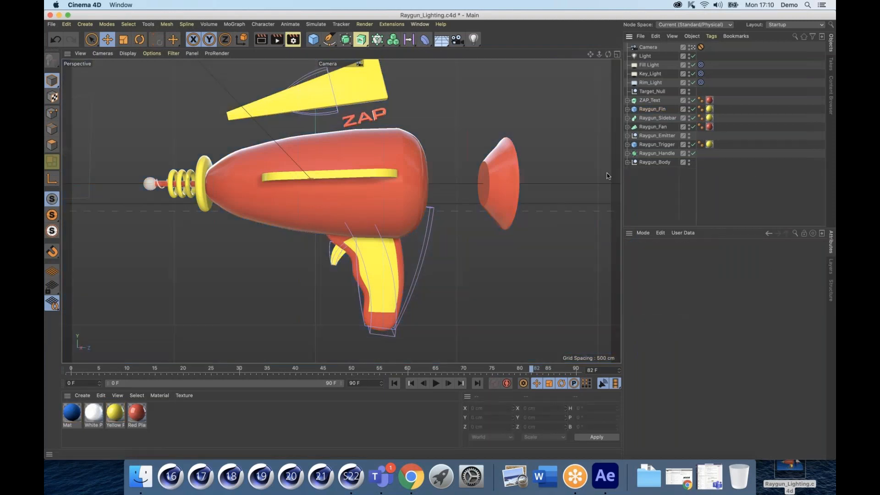
key(ctrl+s)
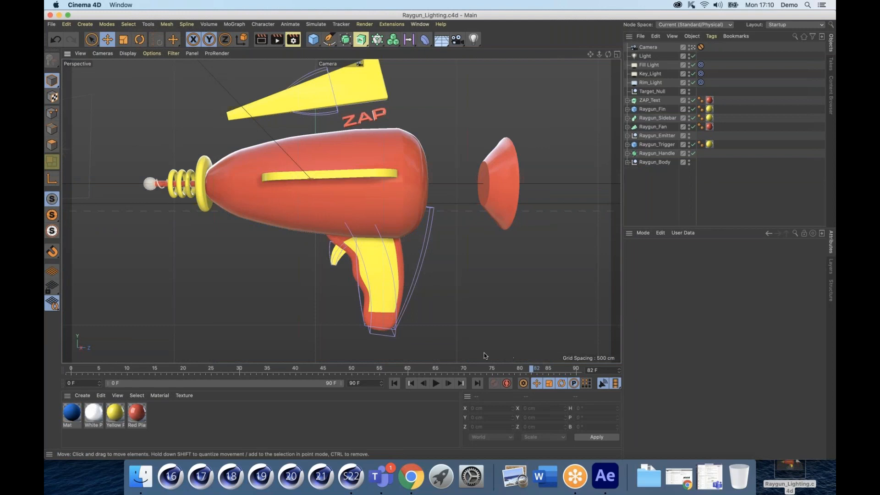
click(602, 482)
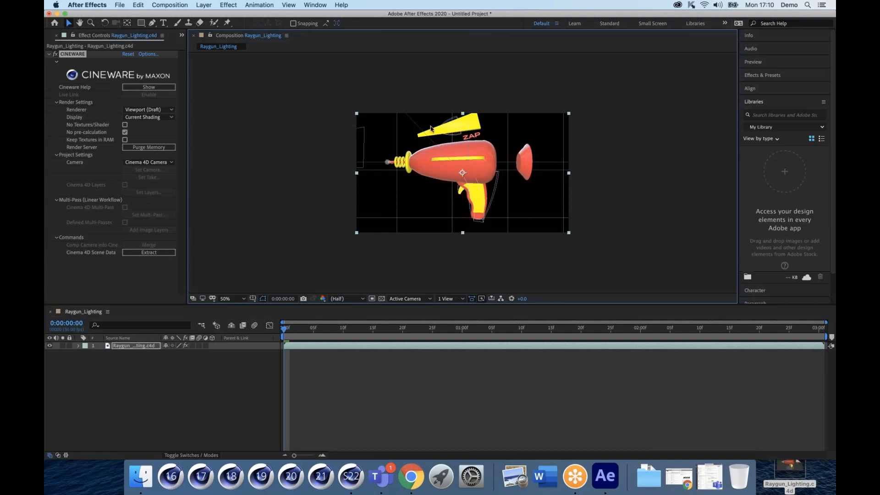
Step: Add a lavender Medium Blue Solid 1 (8D7BED) and move the raygun Cineware layer above it
click(228, 5)
mouse_move(249, 5)
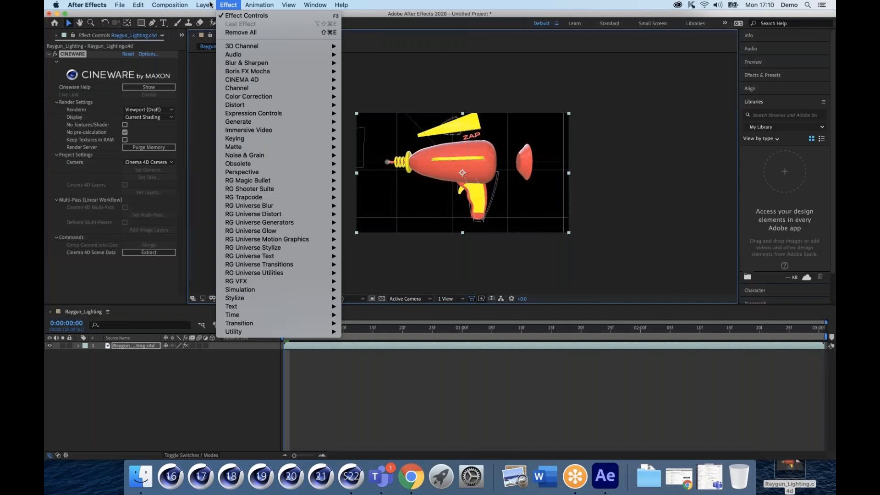
mouse_move(208, 15)
click(310, 27)
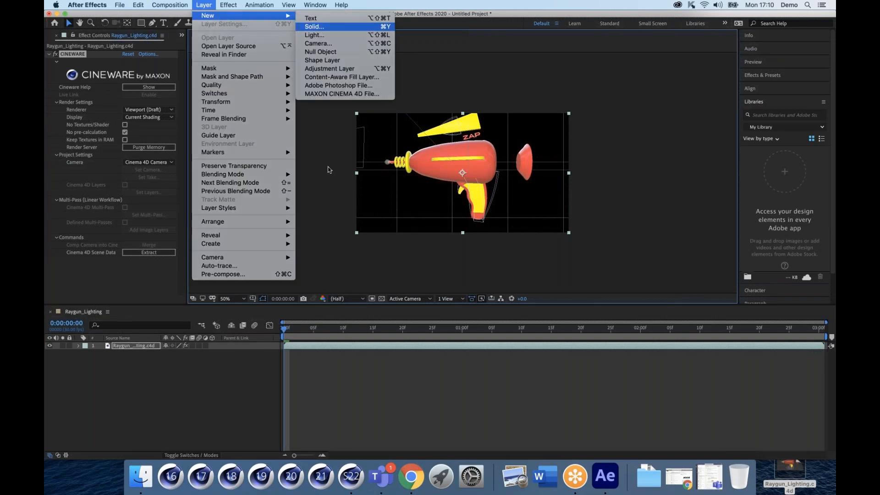
click(434, 292)
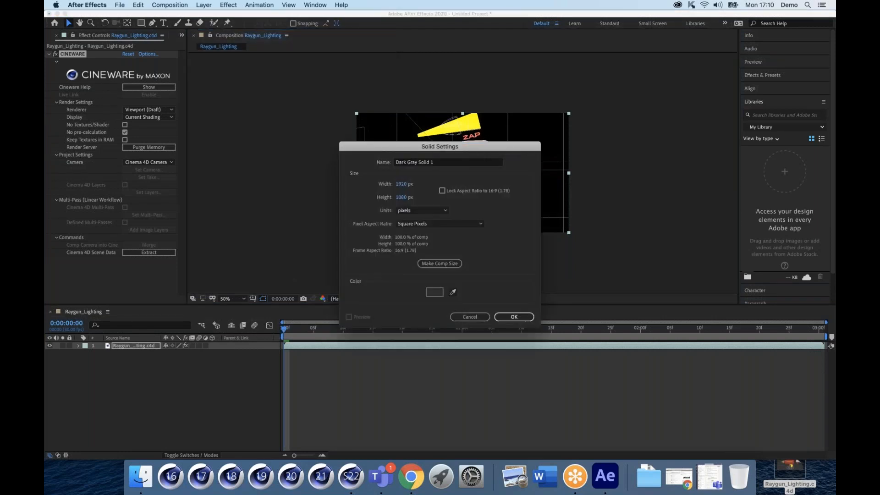
drag(457, 224, 458, 217)
click(396, 193)
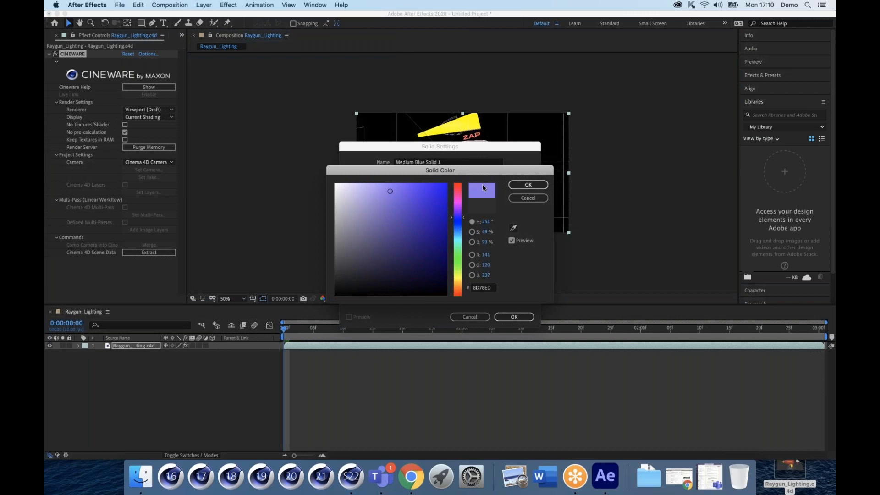
click(528, 185)
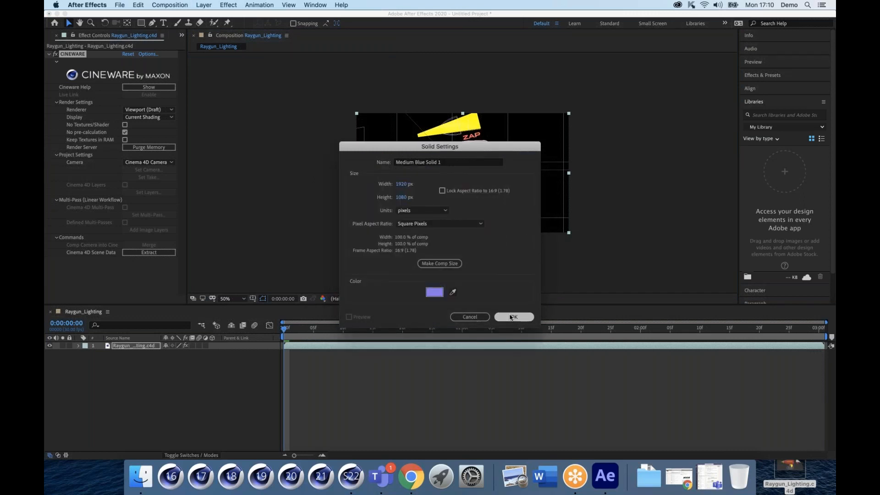
click(512, 317)
drag(126, 354, 127, 344)
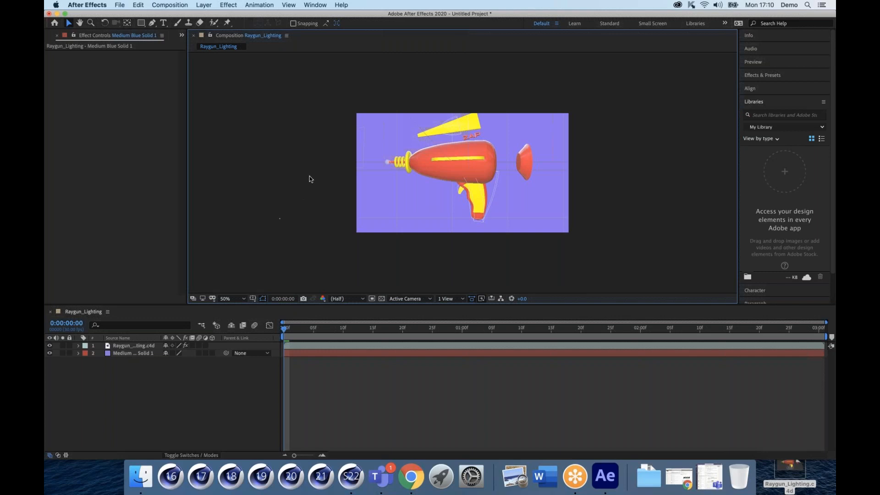
Step: Select the raygun layer and change its Cineware renderer from Viewport (Draft) to Current
click(128, 347)
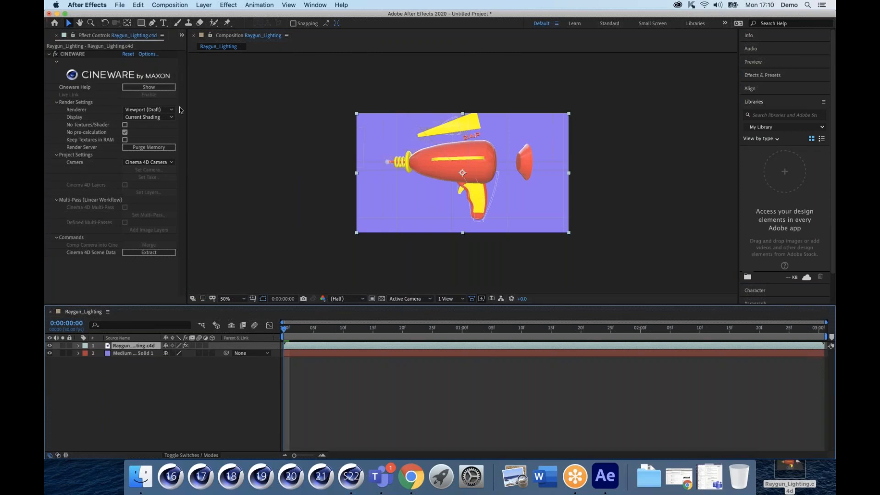
click(353, 478)
click(148, 110)
click(146, 119)
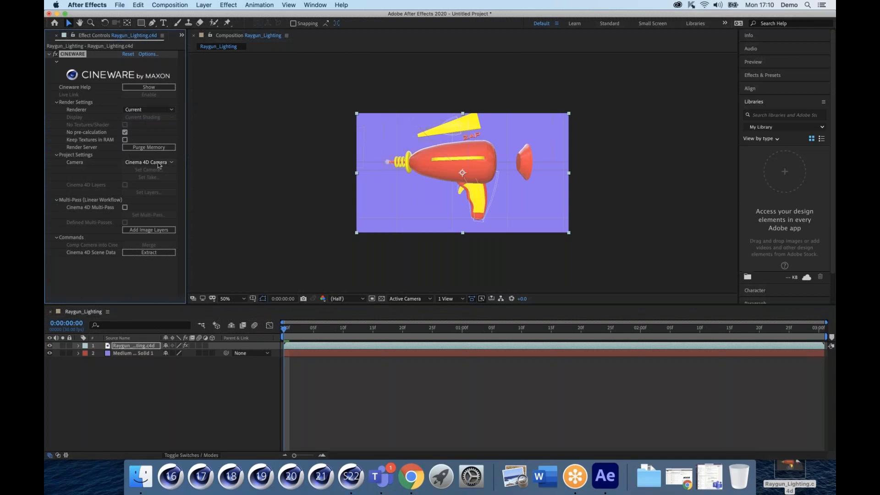
Step: Switch the Cineware renderer to Viewport, keep Current Shading display, then deselect the raygun layer
click(155, 110)
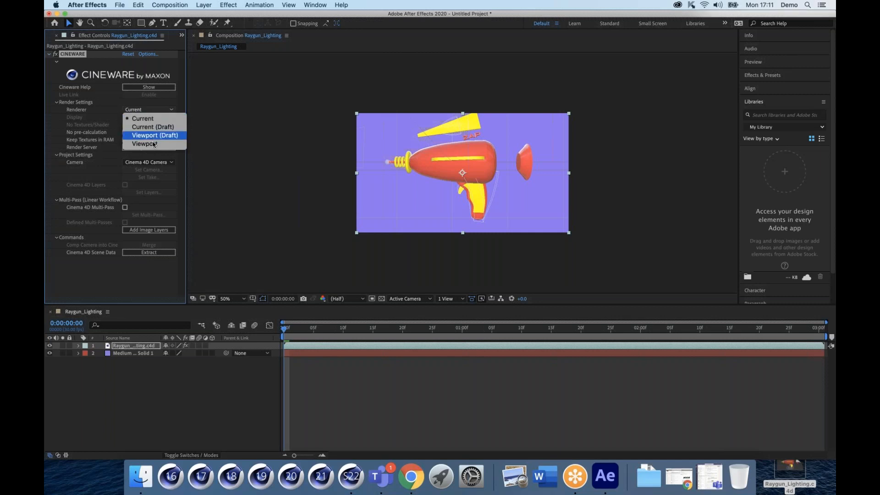
click(153, 143)
click(151, 117)
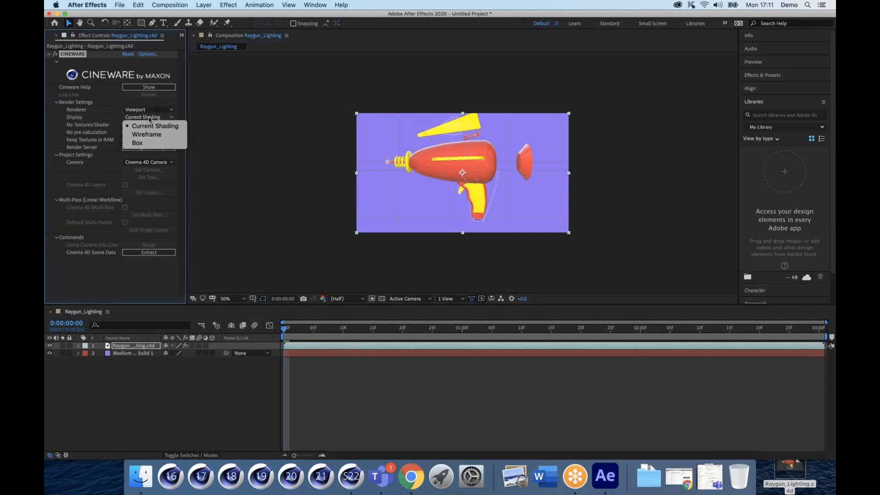
click(114, 105)
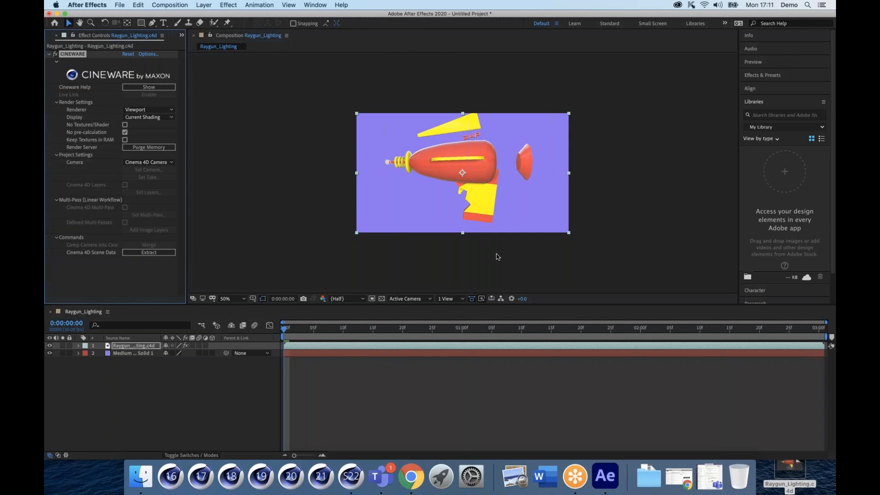
click(525, 276)
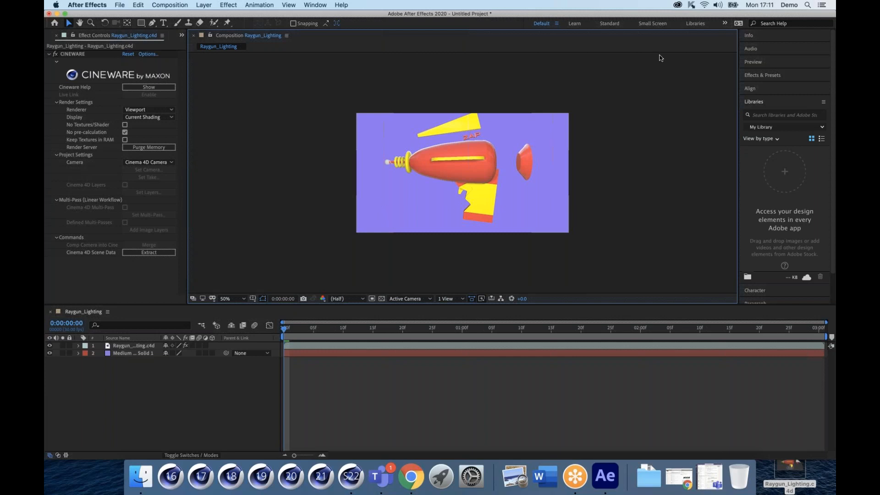
Step: Bring After Effects into focus and show the Cineware Display choices, still on Current Shading
click(732, 18)
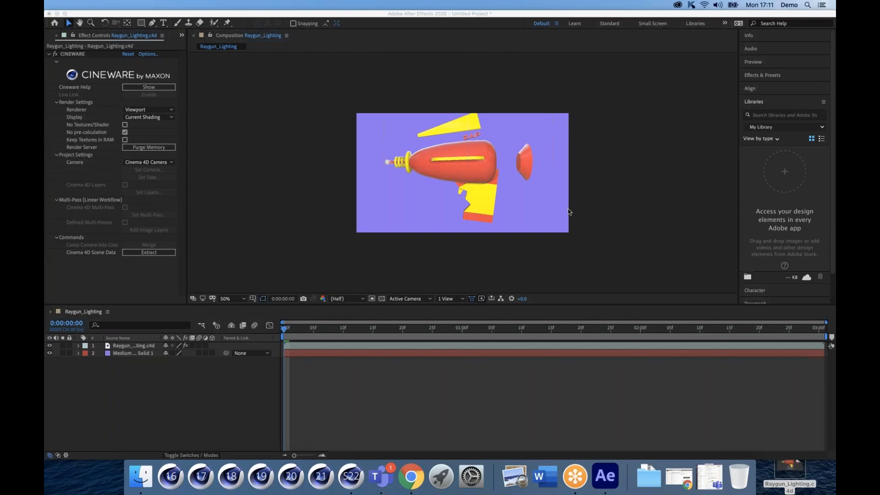
click(329, 84)
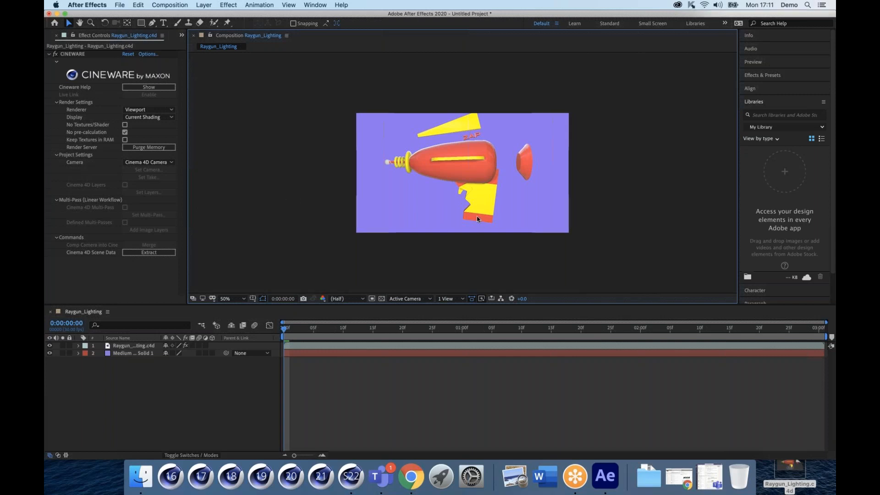
click(162, 118)
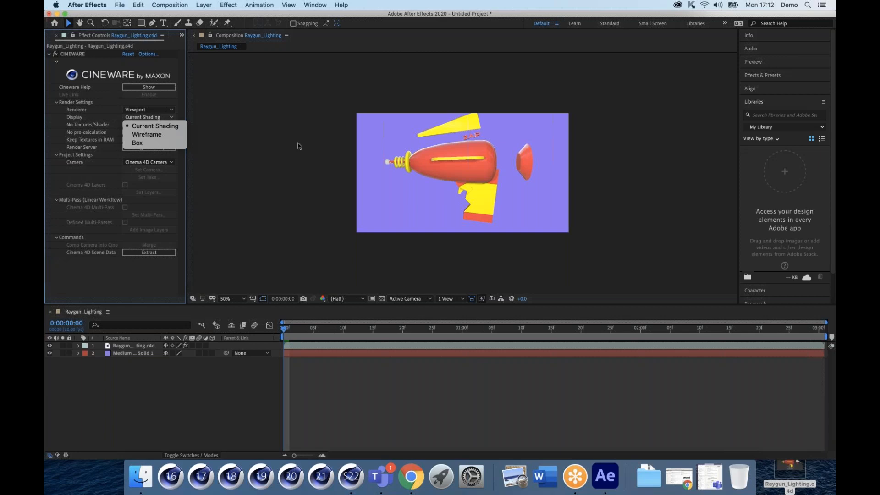
Step: Dismiss the Cineware Display dropdown, leaving Current Shading unchanged
click(315, 143)
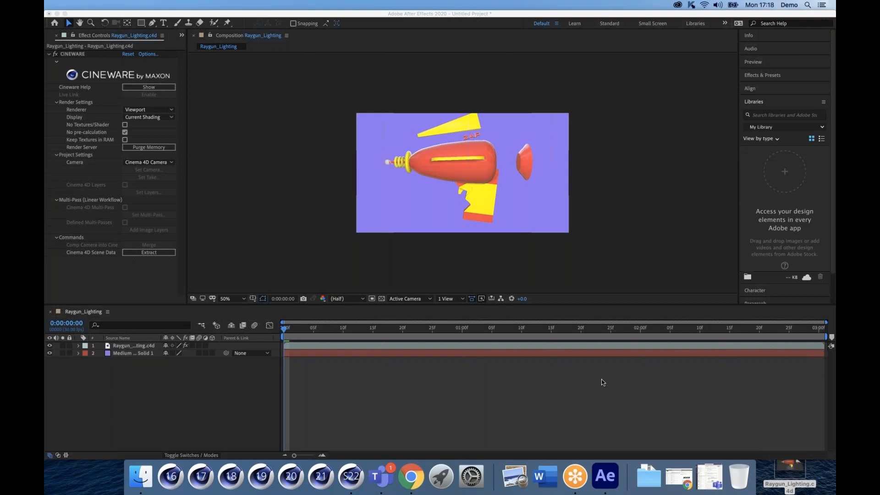
Step: Focus the Raygun_Lighting composition, then switch to the Cinema 4D raygun scene
click(254, 219)
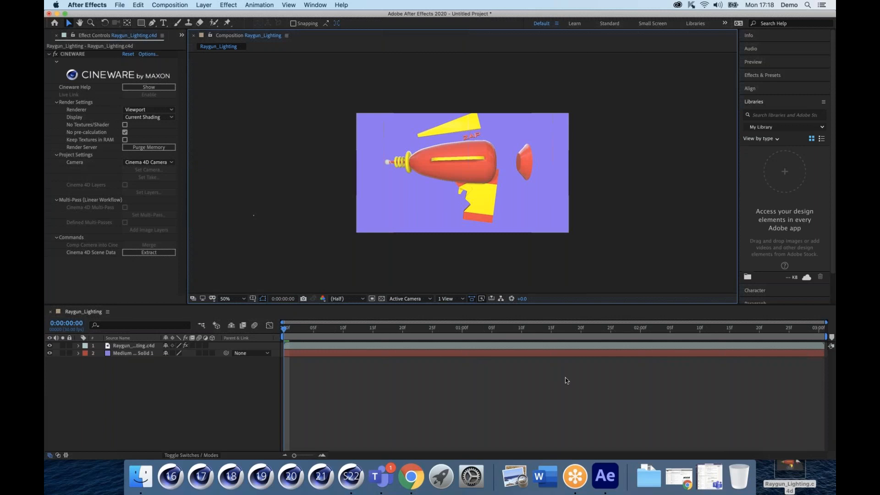
click(352, 479)
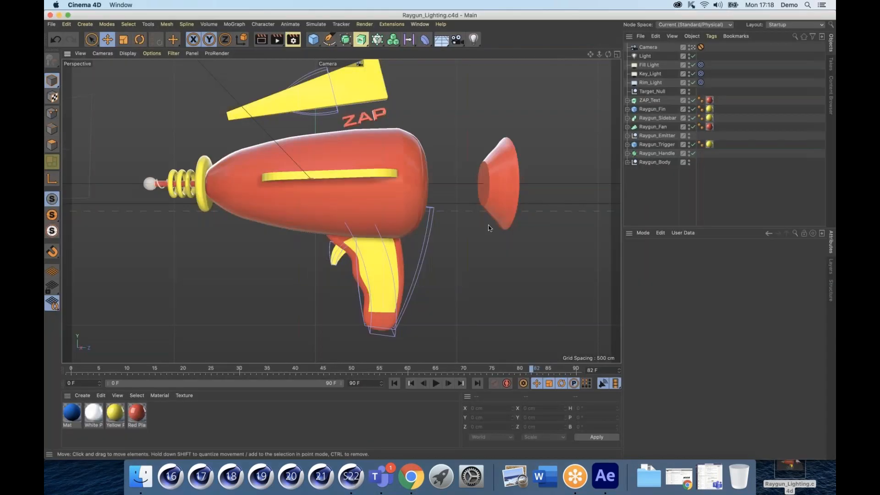
Step: Undo to bring back Background_Plane, then select and delete it
key(super+z)
key(super+z)
key(super+z)
key(super+z)
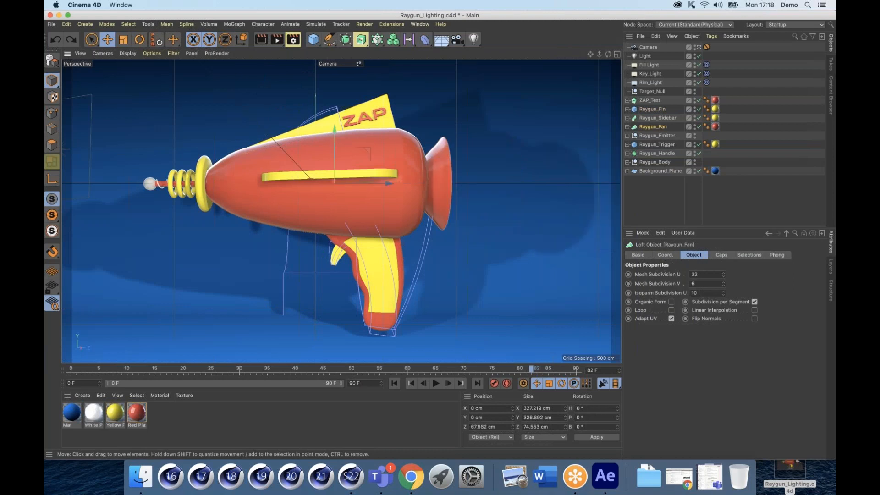
click(652, 171)
key(Delete)
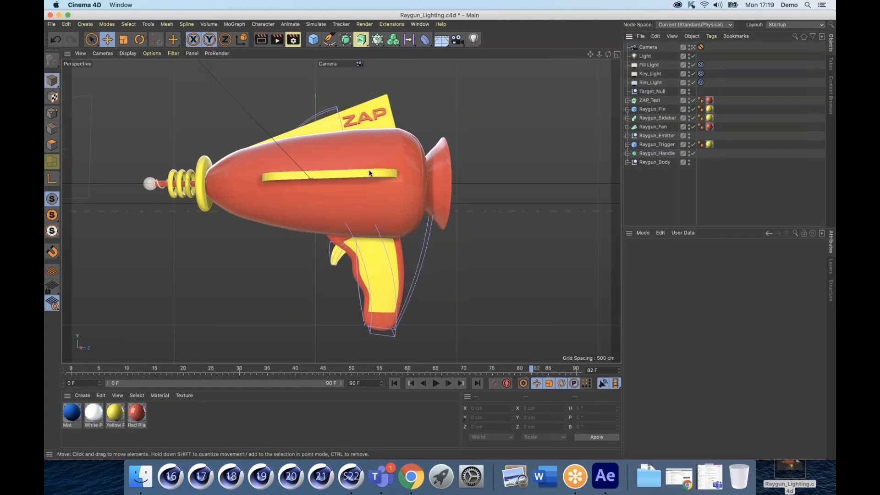
click(651, 92)
shift+click(642, 48)
key(Delete)
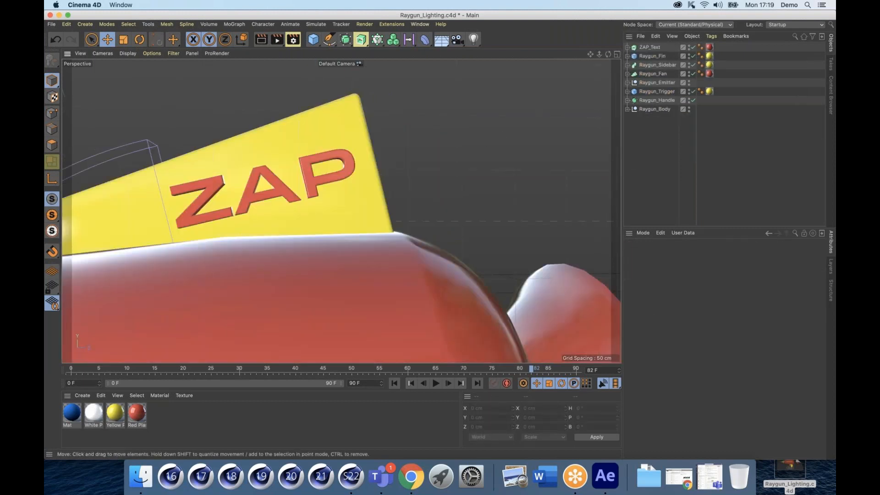
key(h)
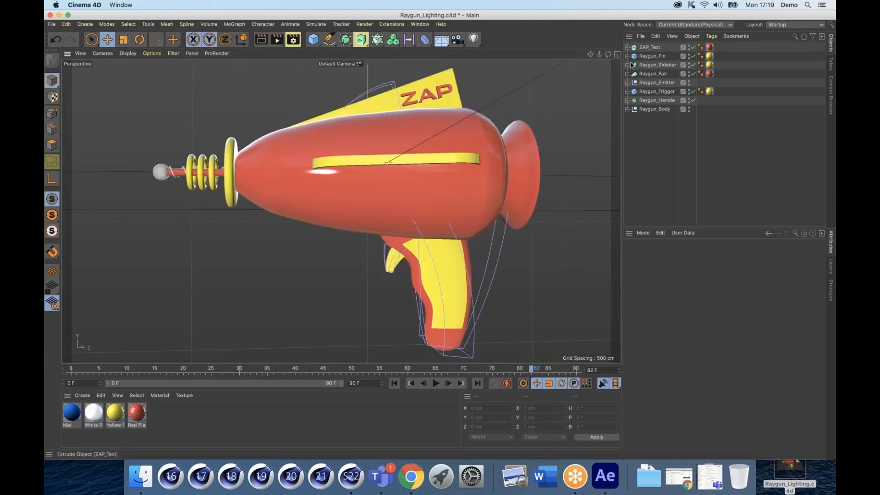
click(627, 109)
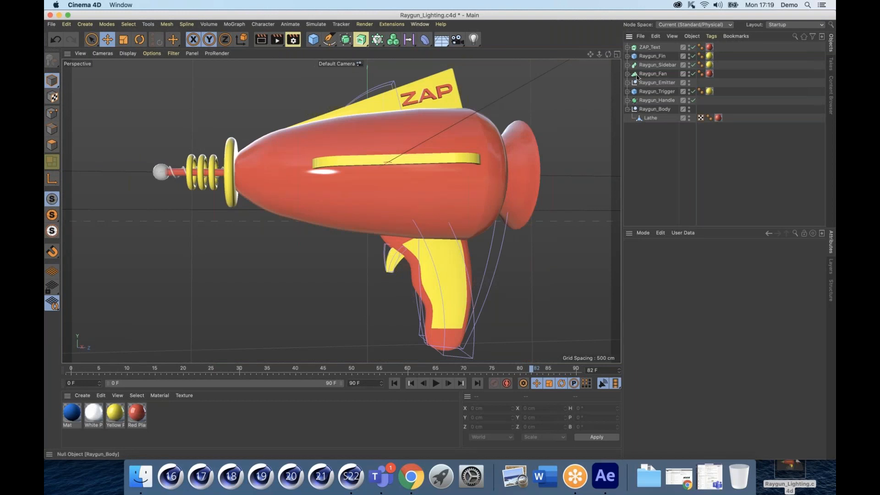
Step: Unfold Raygun_Fin, toggle its Taper off and on, unfold Raygun_Fan, and select ZAP_Text
click(650, 56)
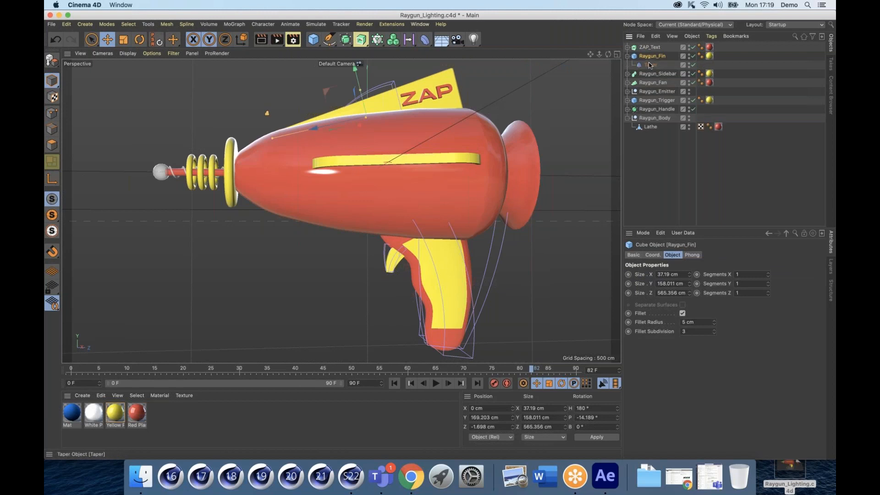
click(650, 64)
click(649, 57)
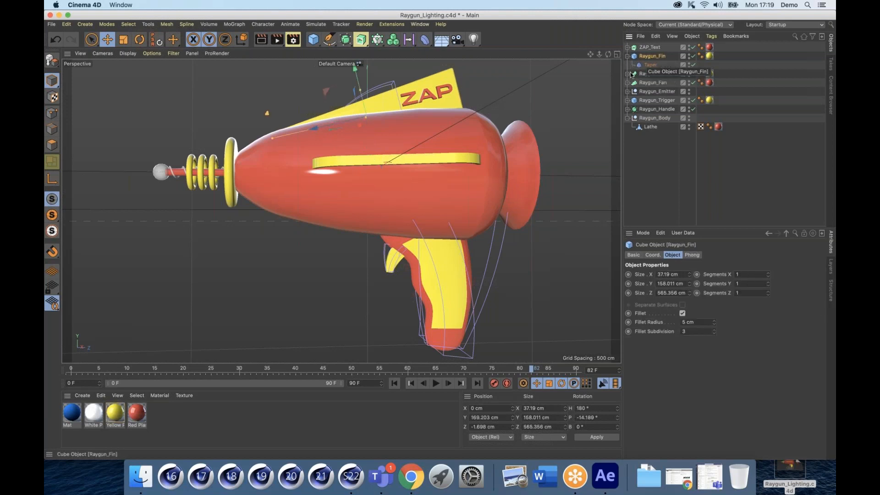
click(693, 66)
click(692, 65)
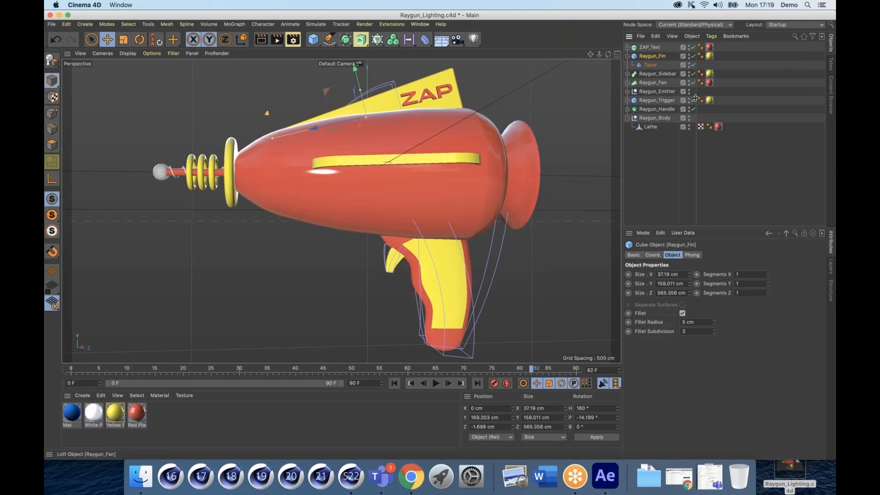
click(627, 82)
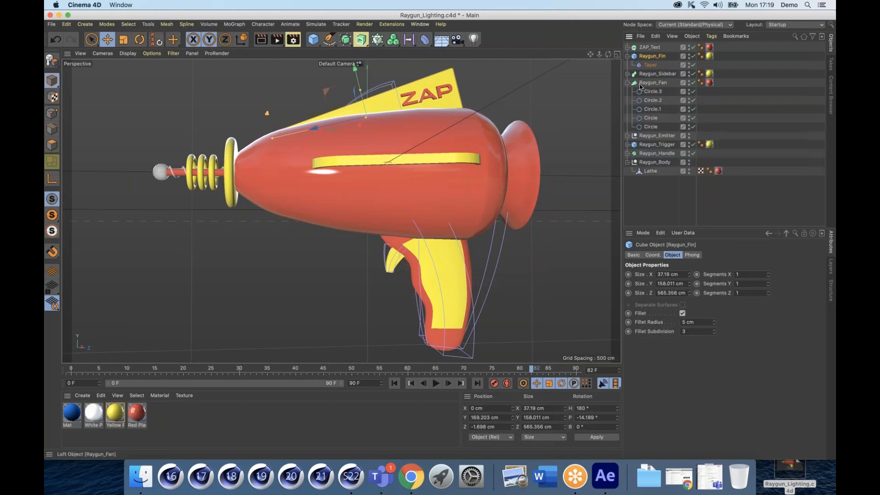
click(693, 82)
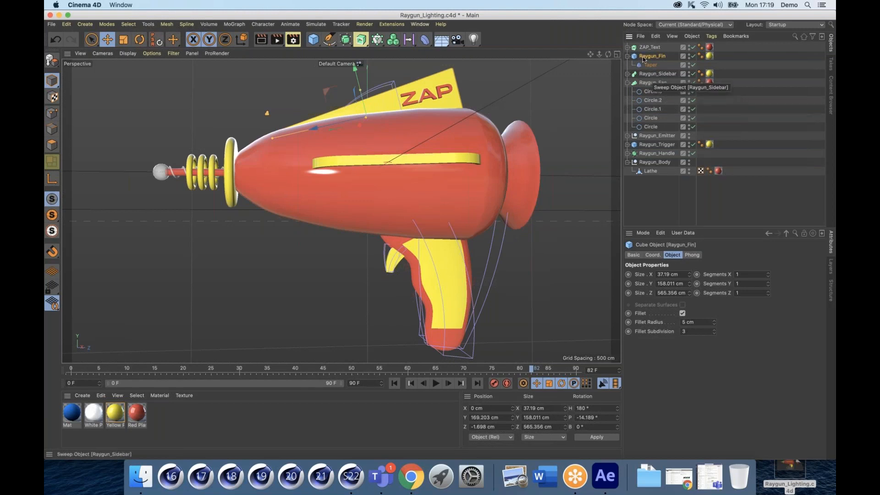
click(648, 47)
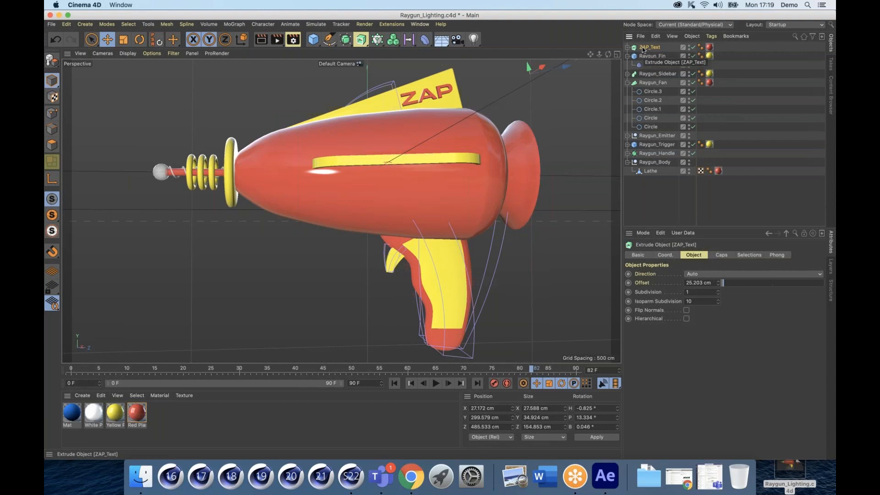
Step: Make ZAP_Text editable, move its polygon object out, and delete the leftover null
key(c)
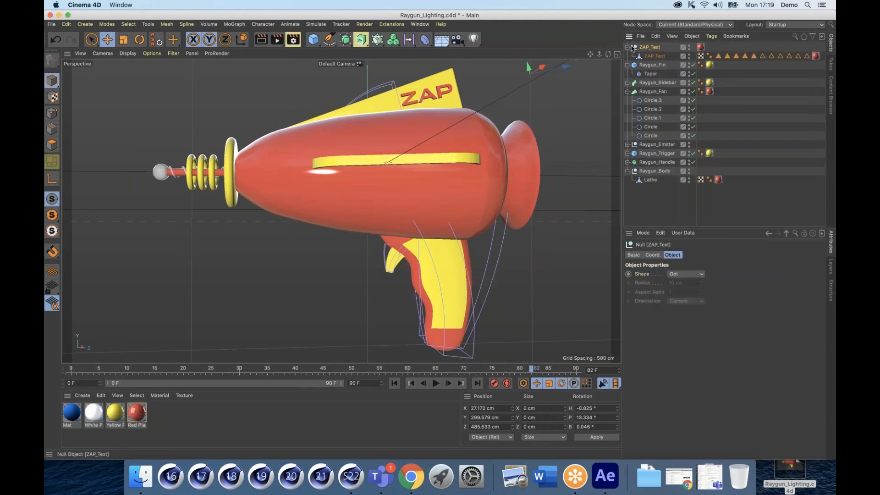
click(658, 56)
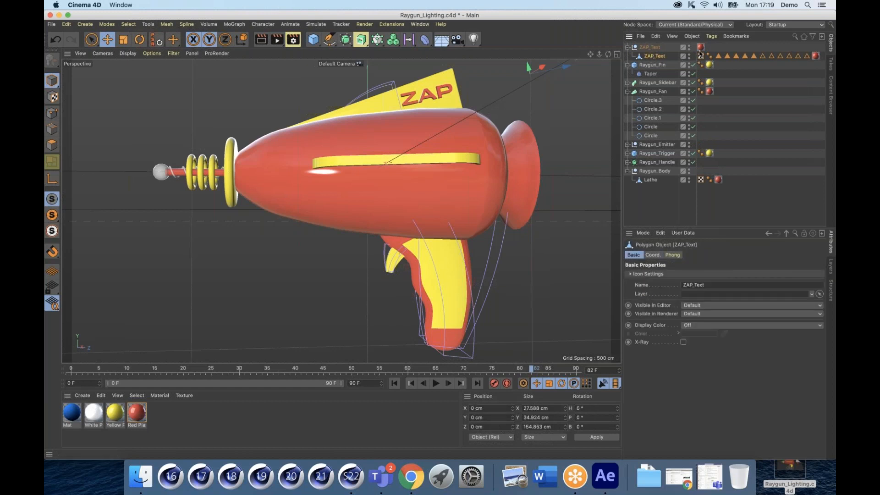
drag(654, 57, 647, 46)
click(646, 56)
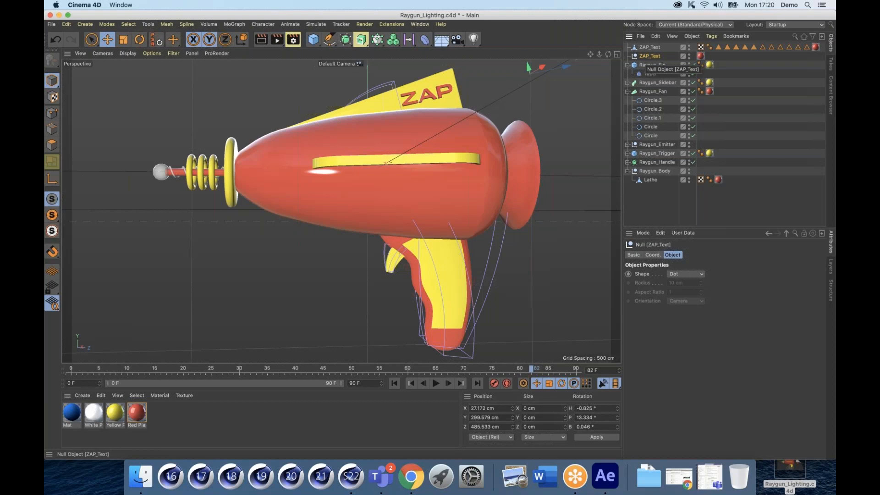
key(Delete)
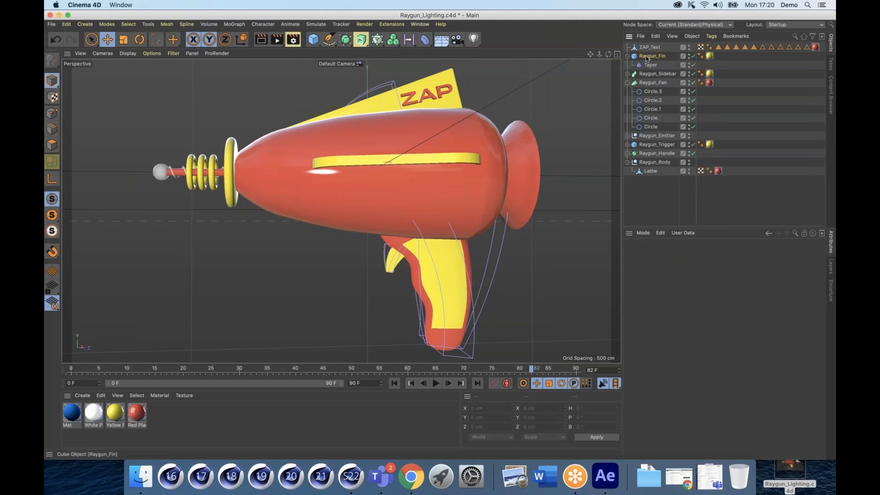
Step: Bake the tapered Raygun_Fin into a polygon copy and delete the original cube with its Taper
click(648, 56)
right_click(648, 57)
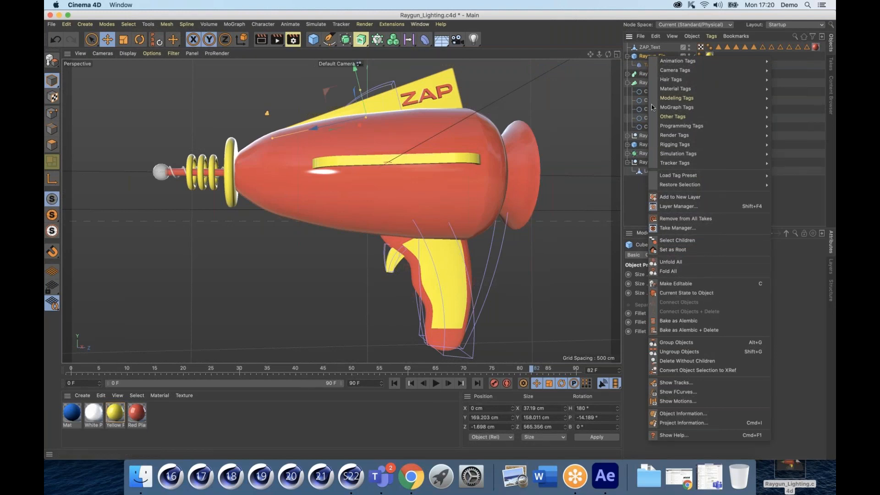
click(686, 293)
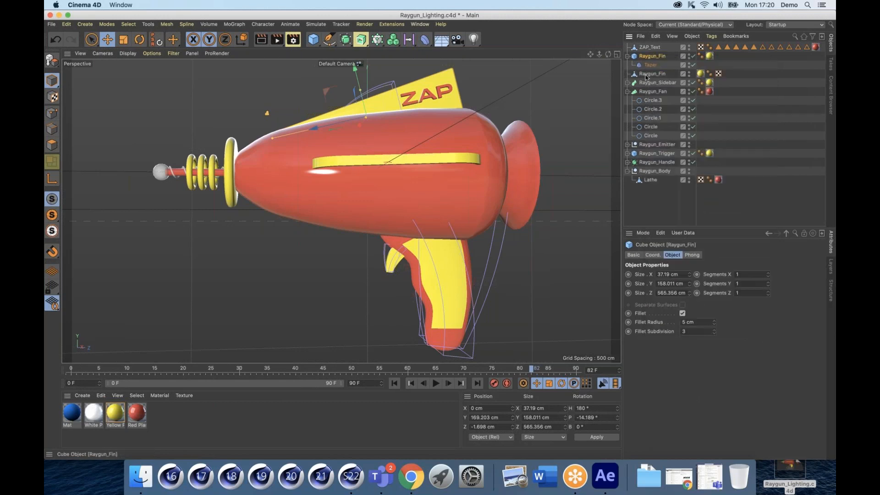
click(649, 73)
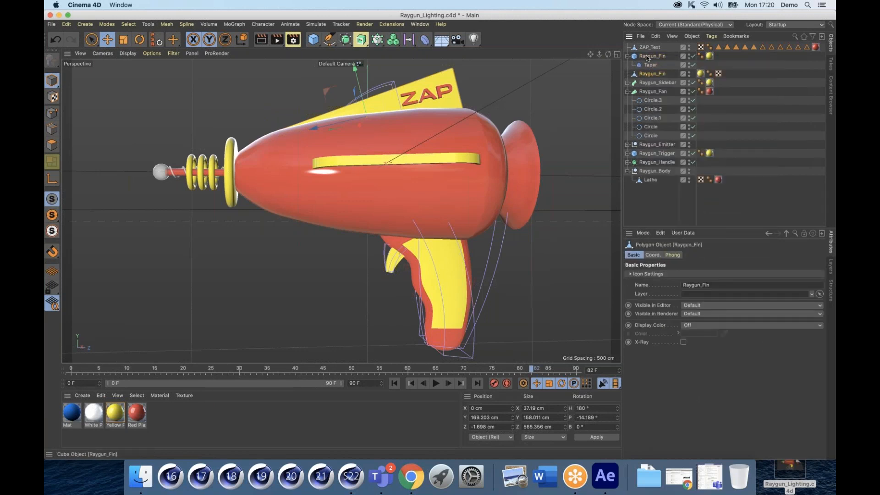
click(647, 58)
key(Delete)
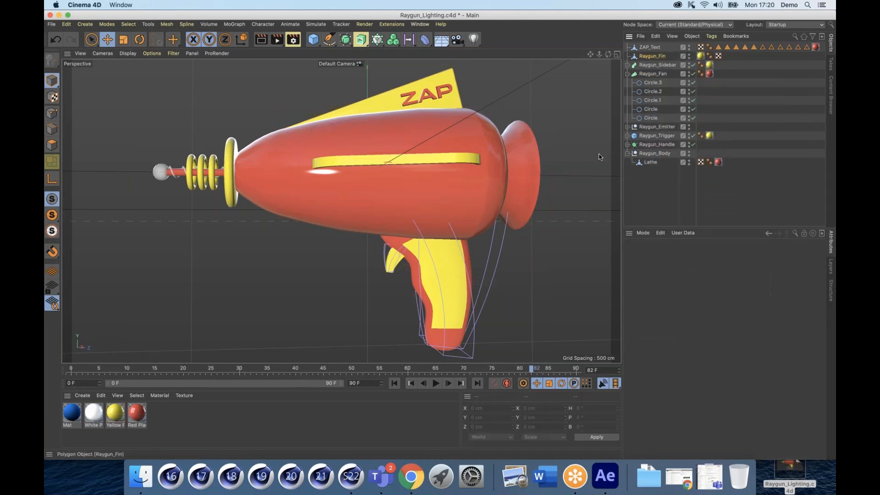
mouse_move(355, 70)
mouse_down()
mouse_move(349, 42)
mouse_move(354, 66)
mouse_up()
key(super+z)
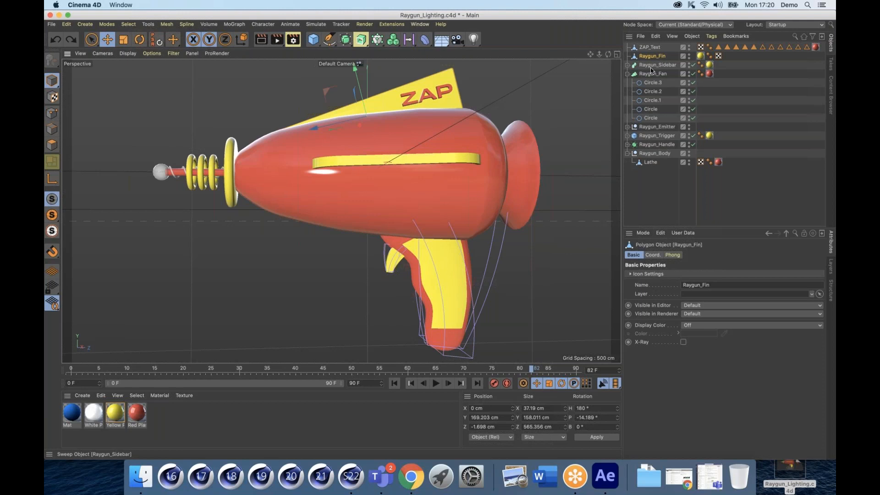
Step: Convert the Raygun_Sidebar sweep to polygons and delete its leftover null
click(654, 67)
key(c)
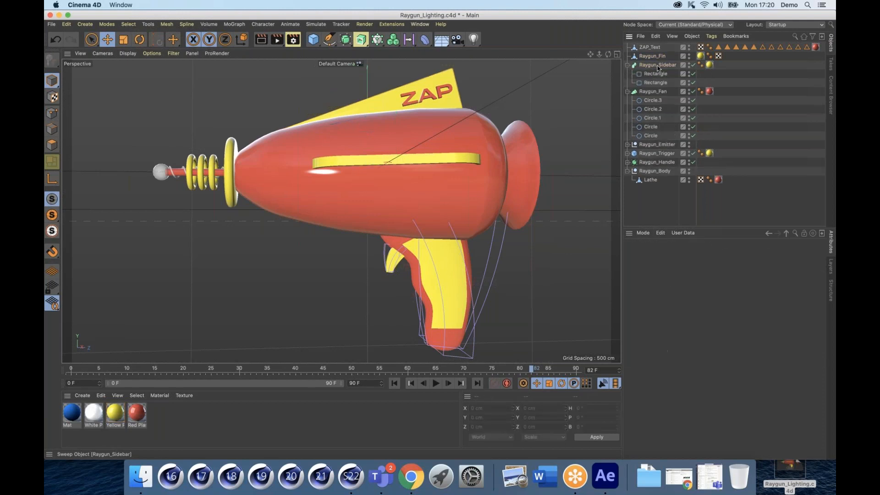
click(657, 67)
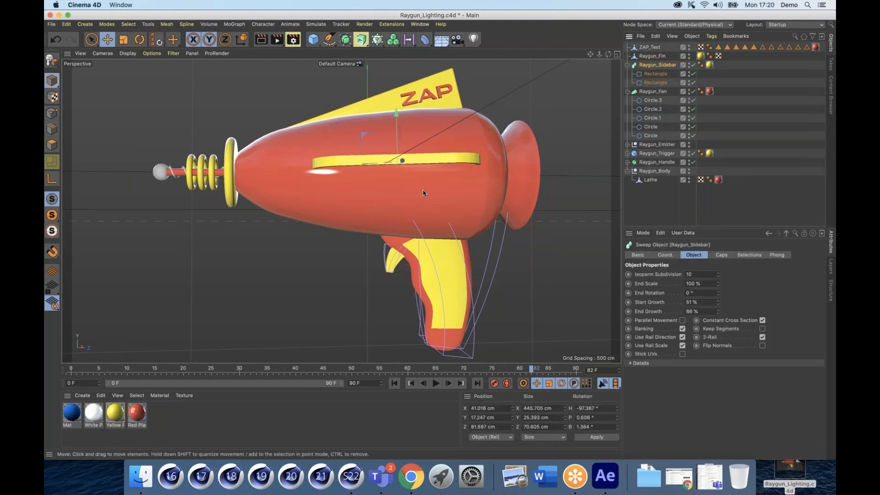
drag(423, 191, 445, 206)
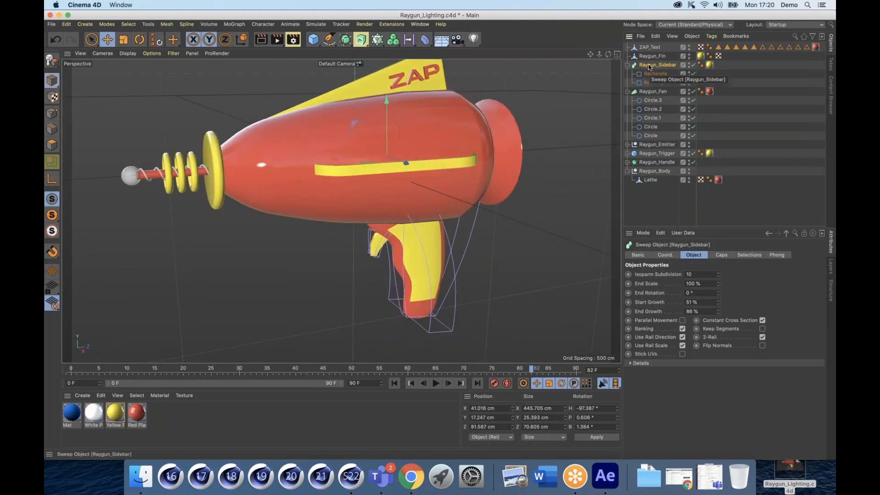
key(c)
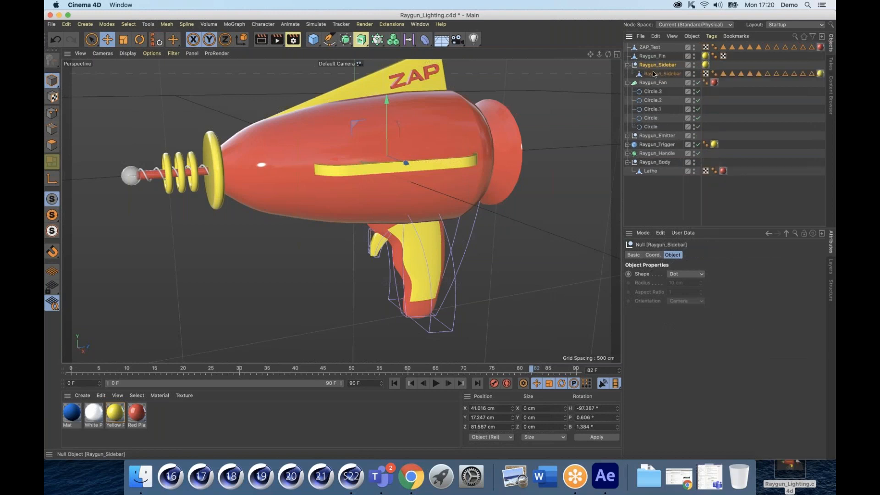
drag(651, 60, 651, 60)
click(647, 75)
key(Delete)
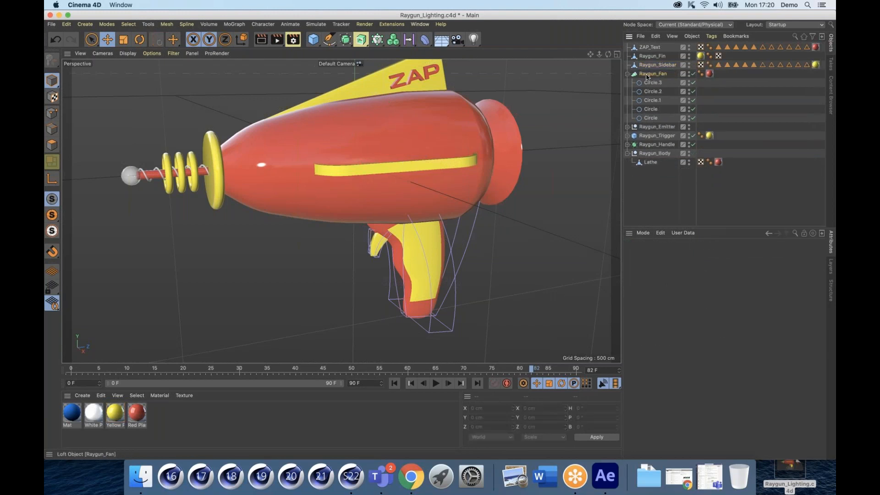
Step: Convert the Raygun_Fan loft to polygons, move it out, and delete its leftover null
click(647, 74)
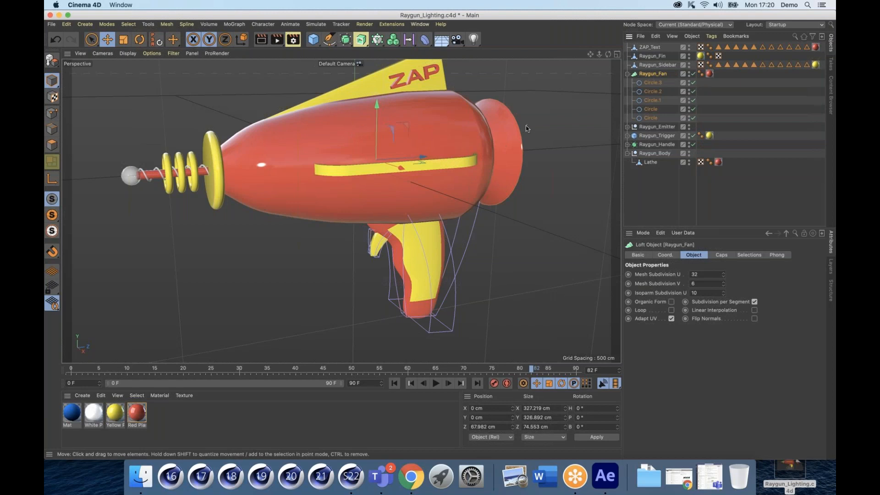
key(c)
drag(656, 83, 649, 71)
click(645, 83)
key(Delete)
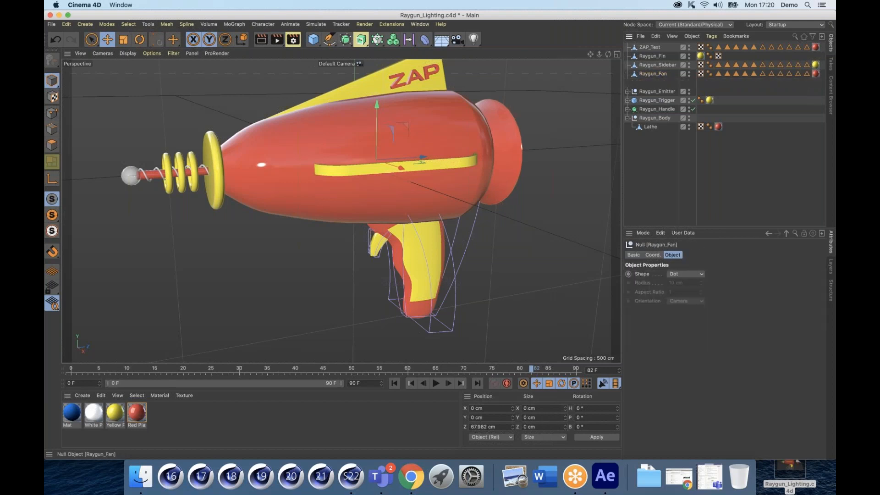
Step: Convert Raygun_Emitter_Wire to polygons, move it out, and delete its leftover null
double_click(634, 83)
click(653, 93)
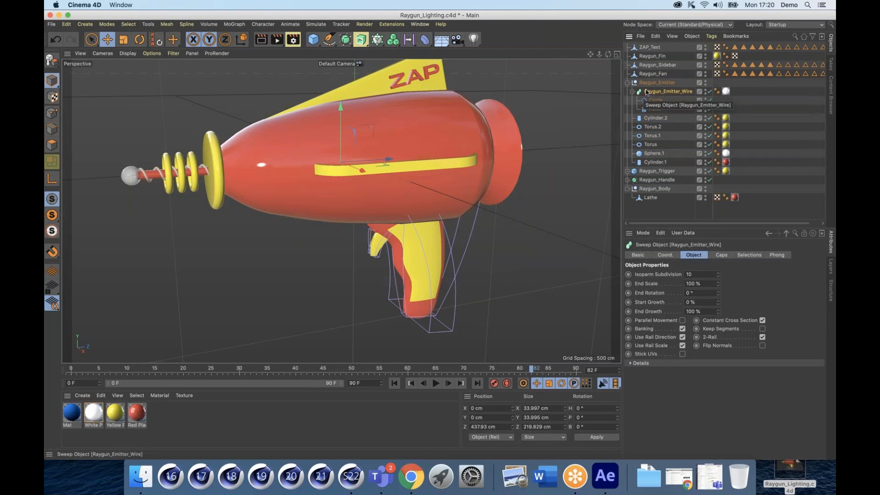
key(c)
click(631, 92)
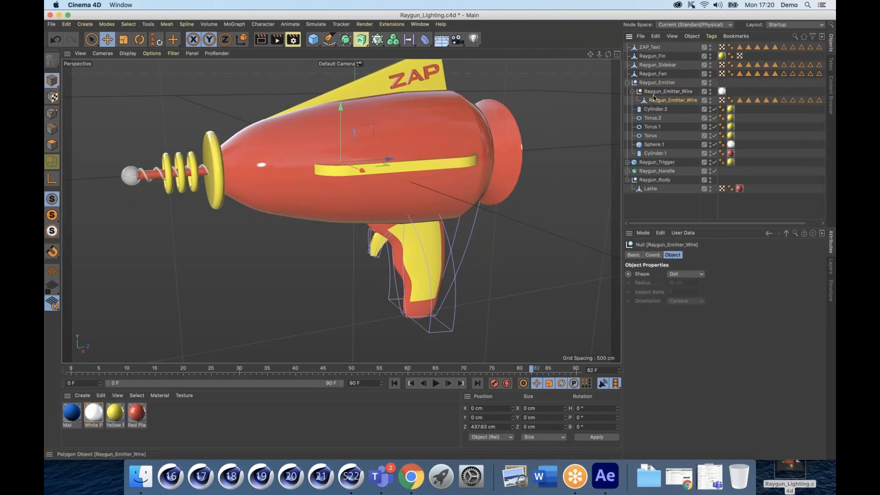
click(655, 100)
drag(652, 88, 651, 78)
click(654, 101)
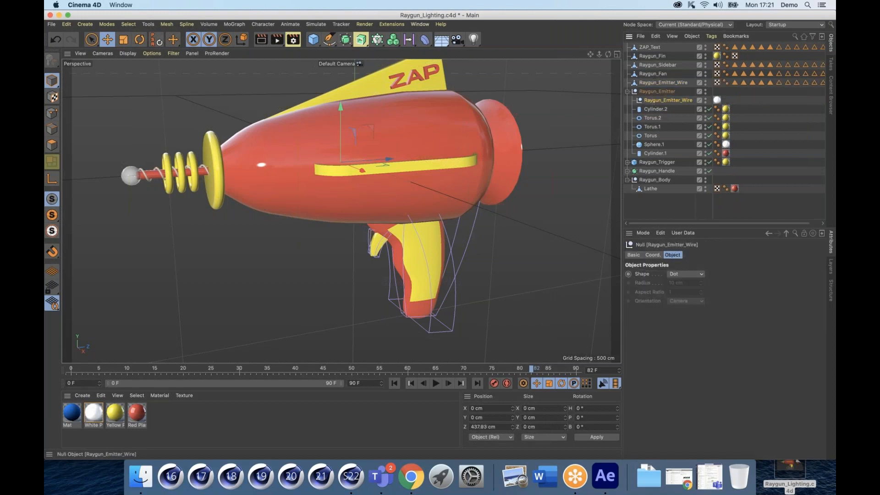
key(Delete)
Step: Make the six emitter primitives editable, move them out, and delete the empty Raygun_Emitter group
click(654, 101)
shift+click(653, 145)
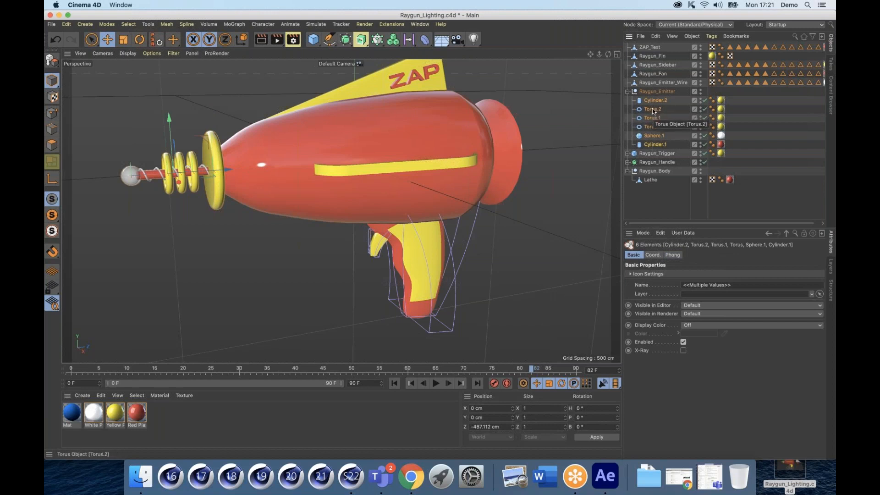
key(c)
drag(655, 101, 653, 87)
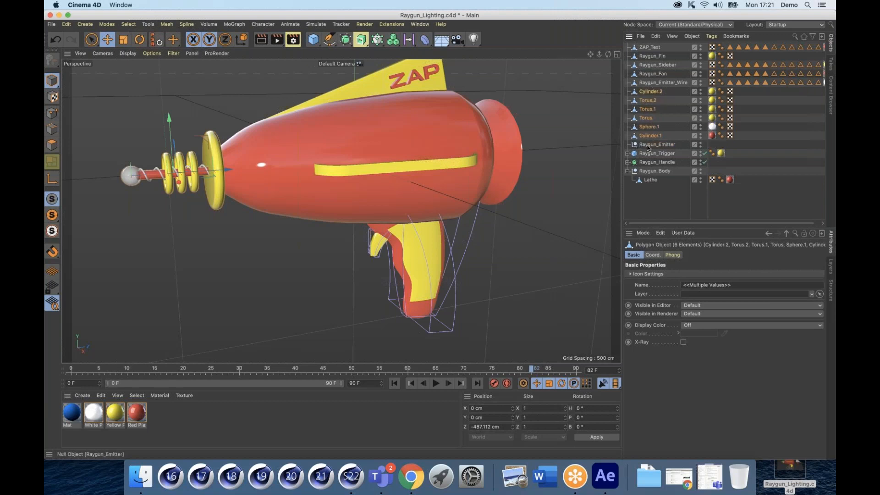
click(649, 144)
key(Delete)
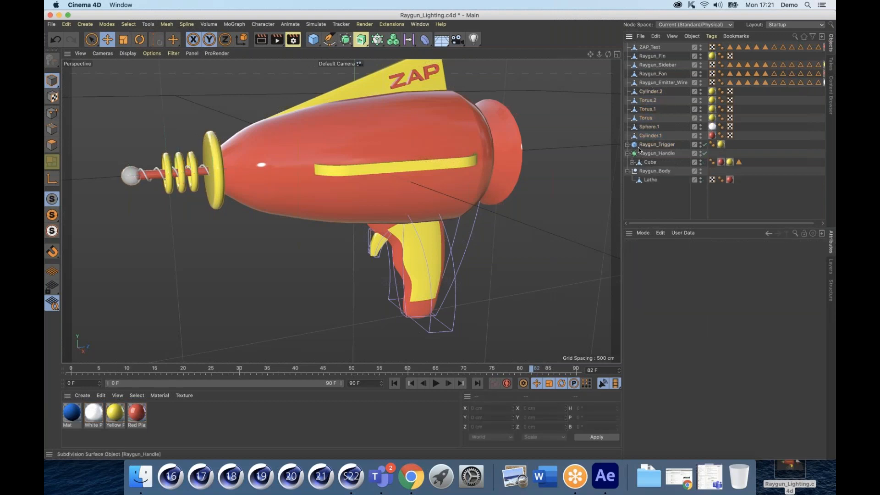
Step: Bake Raygun_Trigger into a polygon copy and delete the original with its deformers
click(653, 145)
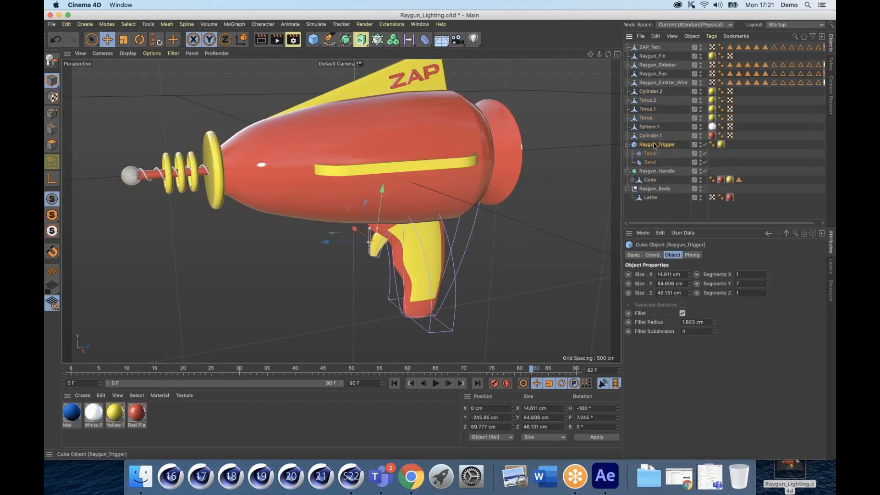
right_click(653, 145)
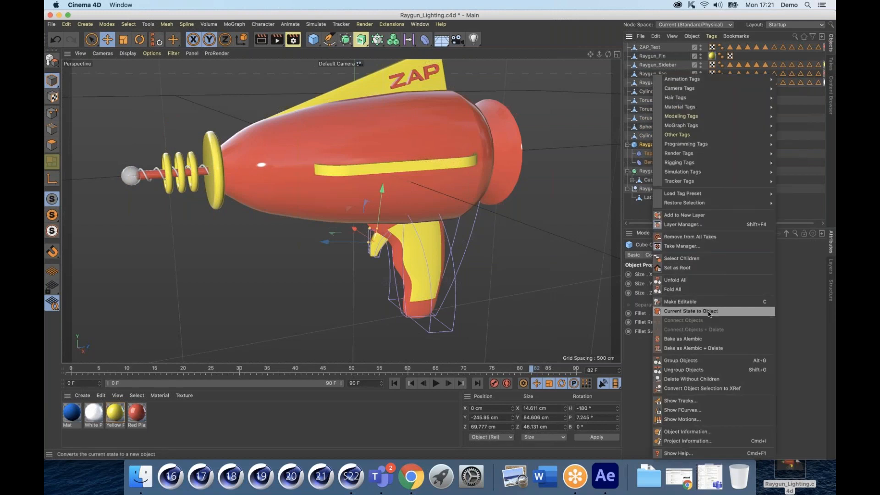
click(683, 312)
drag(655, 171, 640, 142)
click(644, 153)
key(Delete)
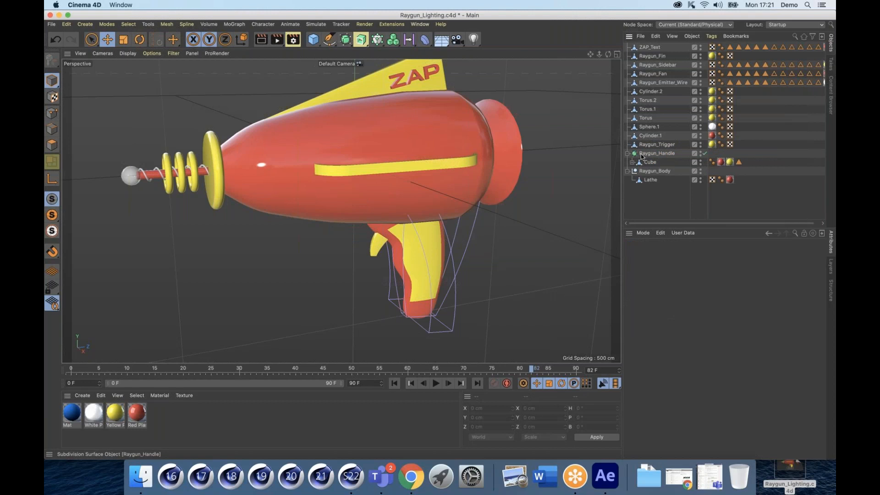
Step: Bake the subdivided Raygun_Handle into a polygon copy containing its Cube
click(632, 163)
click(650, 163)
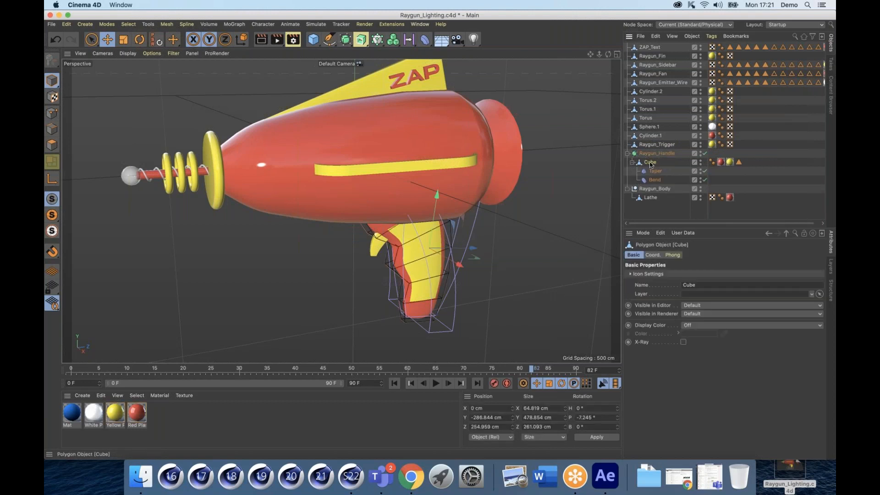
click(649, 156)
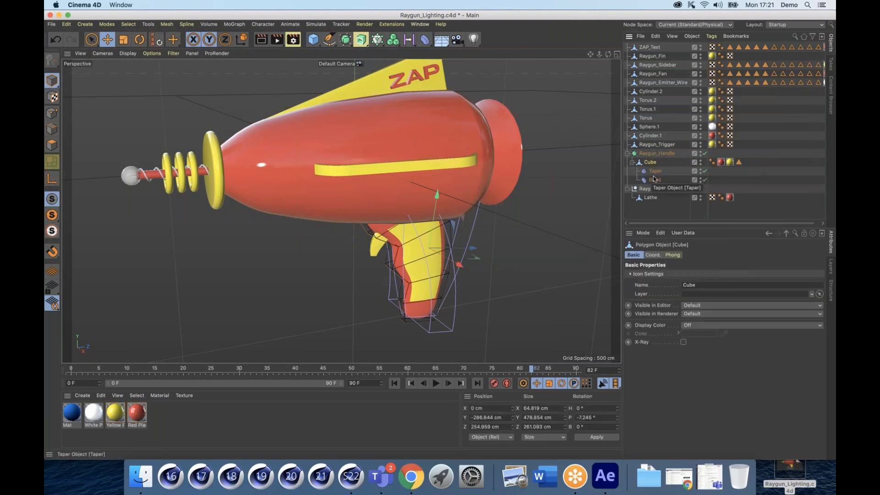
right_click(649, 157)
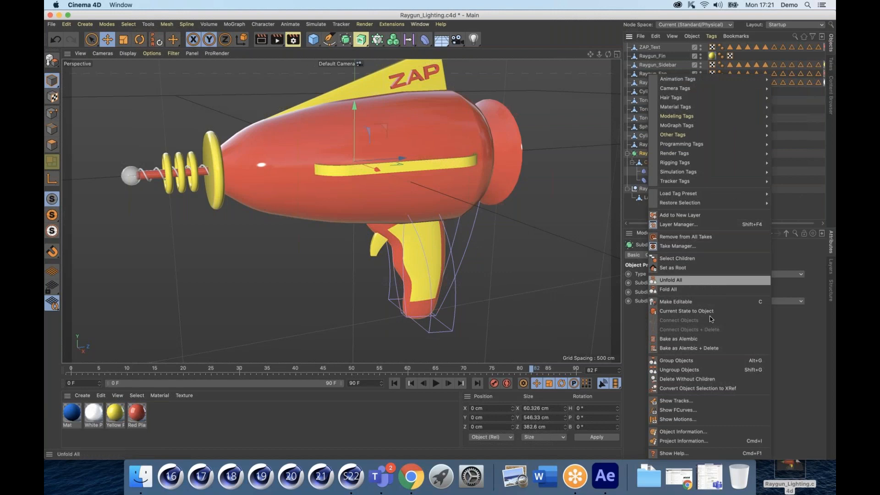
click(660, 308)
click(628, 189)
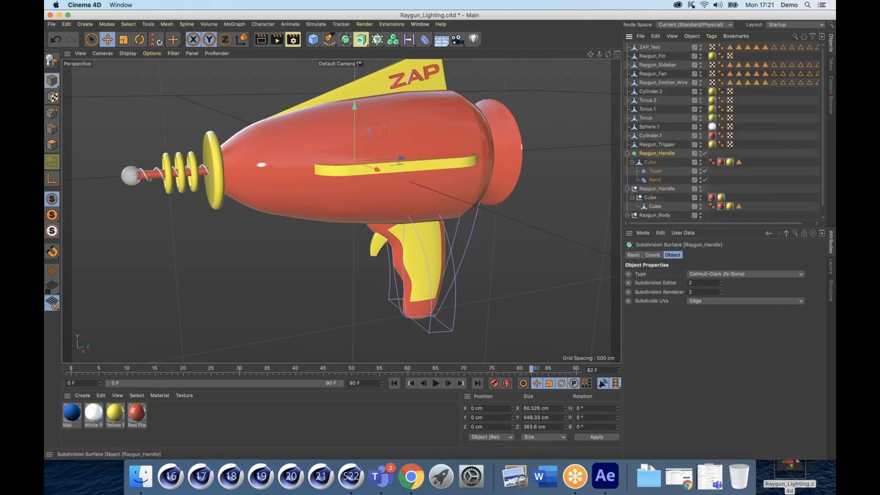
Step: Delete the original handle and empty Raygun_Handle group, and move Cube and Lathe to the top level
key(Delete)
drag(655, 171, 649, 151)
click(645, 164)
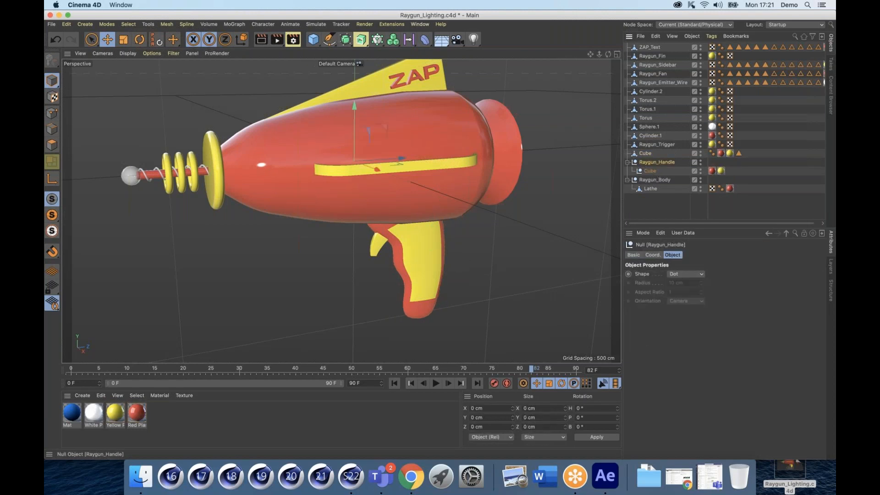
key(Delete)
drag(417, 241, 393, 265)
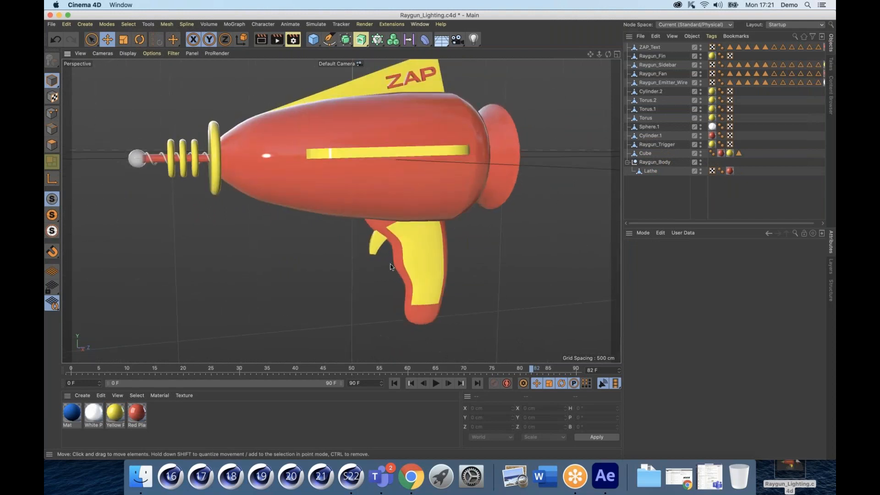
drag(650, 186, 651, 186)
Step: Delete the empty Raygun_Body group, then merge all objects with Connect Objects + Delete
click(652, 163)
key(Delete)
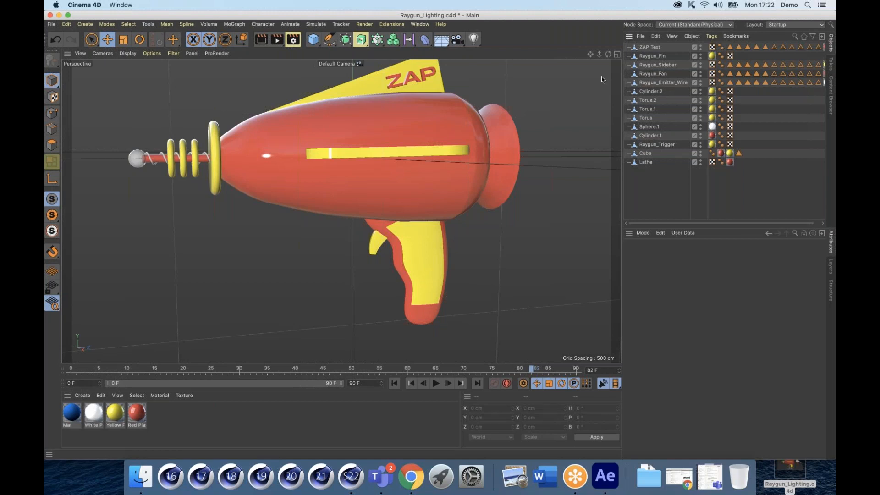
drag(590, 54, 646, 132)
drag(679, 191, 627, 43)
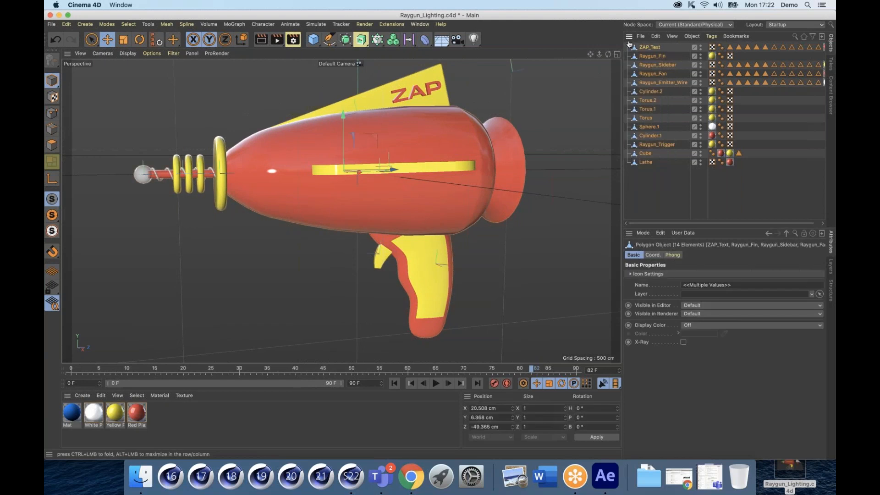
right_click(650, 66)
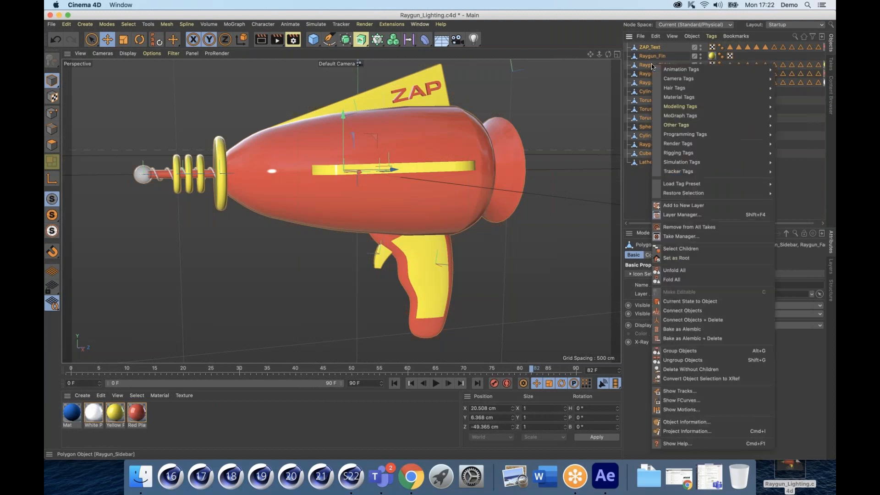
click(713, 320)
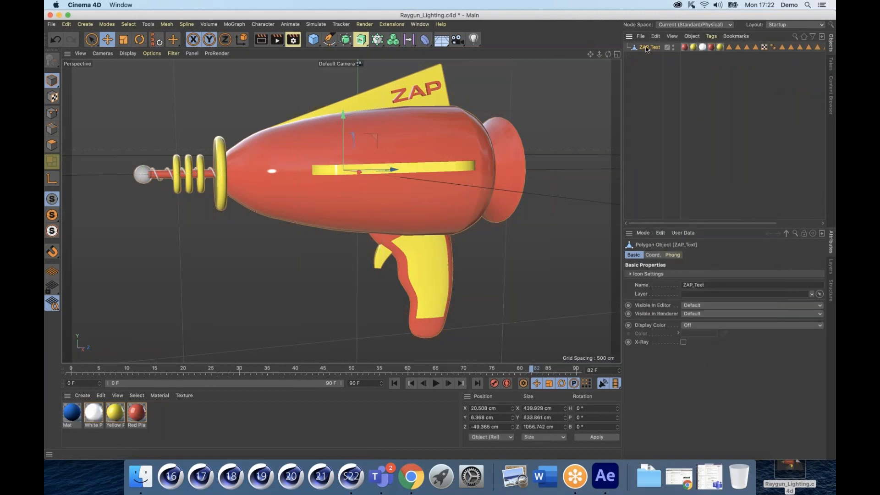
Step: Check the merged ZAP_Text object's material and polygon selection tags, then select ZAP_Text
click(685, 48)
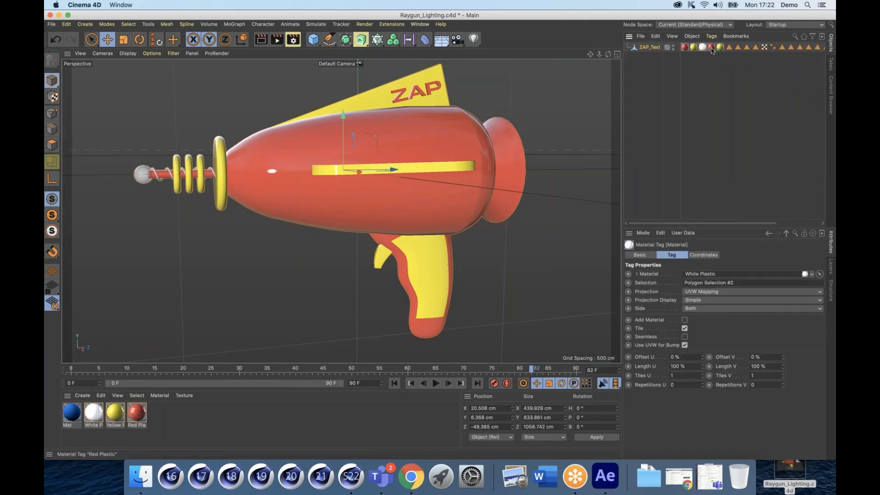
click(756, 46)
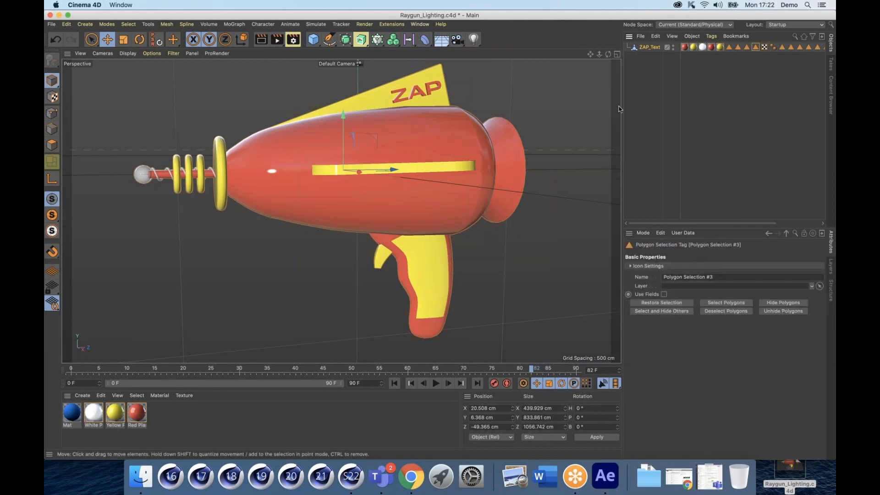
drag(622, 104, 571, 99)
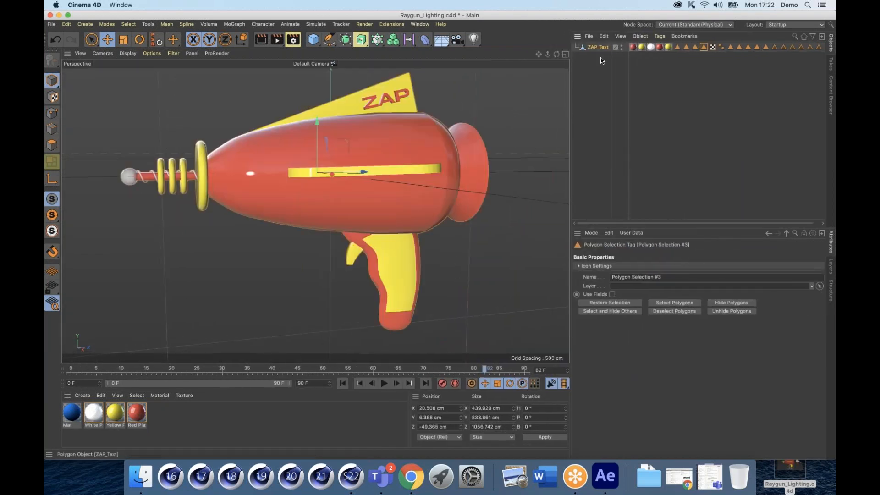
click(585, 94)
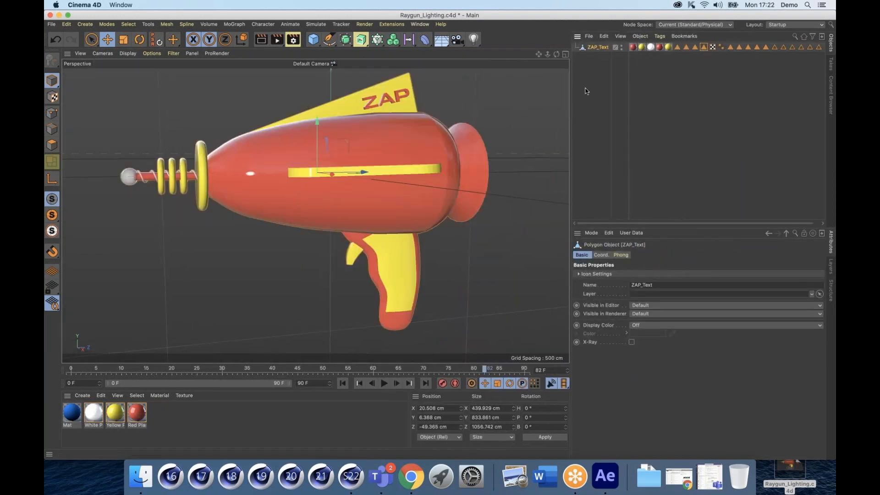
click(641, 36)
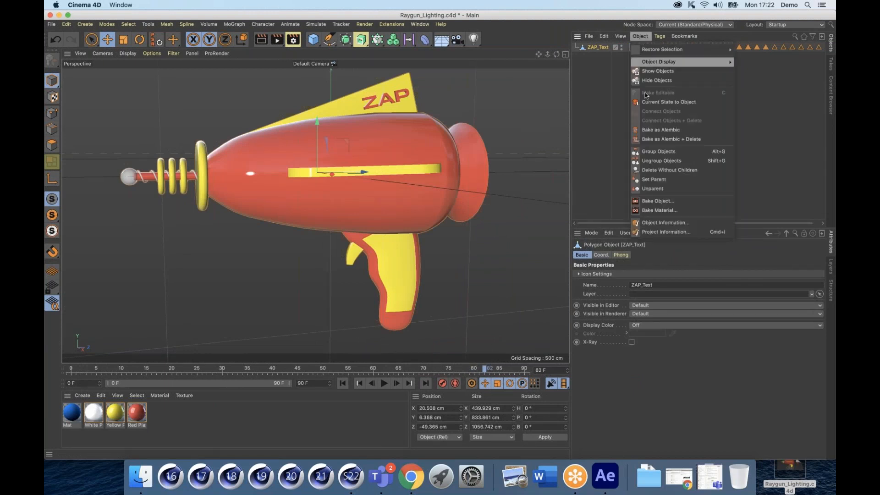
Step: Open Bake Object settings for ZAP_Text and enable Single Texture and Replace Objects
click(654, 203)
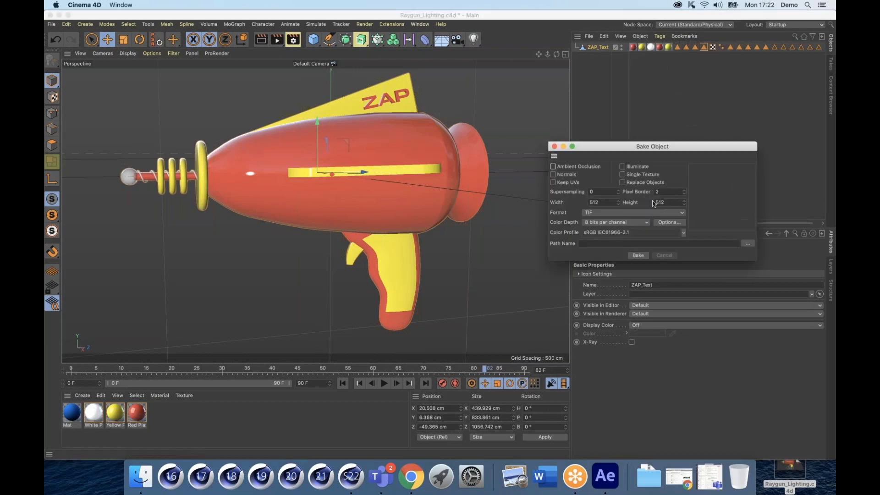
drag(618, 150, 582, 95)
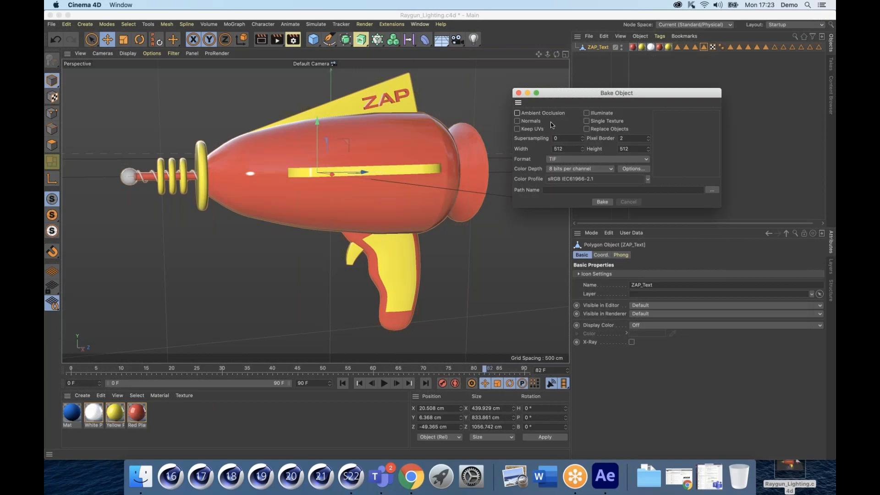
click(587, 121)
click(586, 130)
Step: Set the bake texture size to 1024 x 1024
drag(563, 148, 545, 148)
key(Tab)
text(512)
click(568, 148)
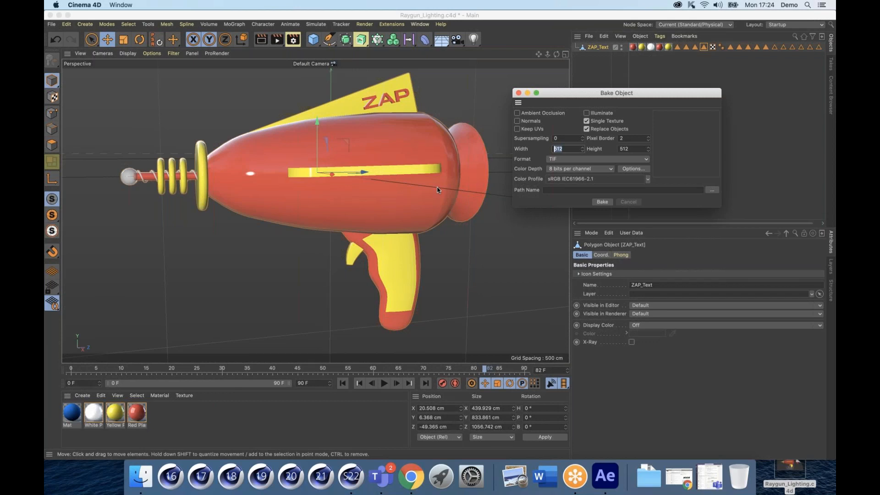
text(1024)
key(Tab)
text(1024)
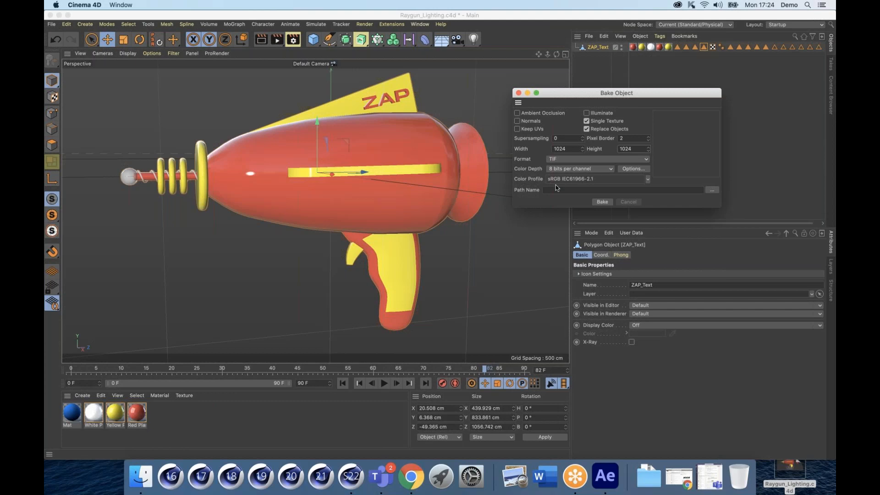
Step: Set the bake destination to the Desktop and the file format to TIF
click(713, 190)
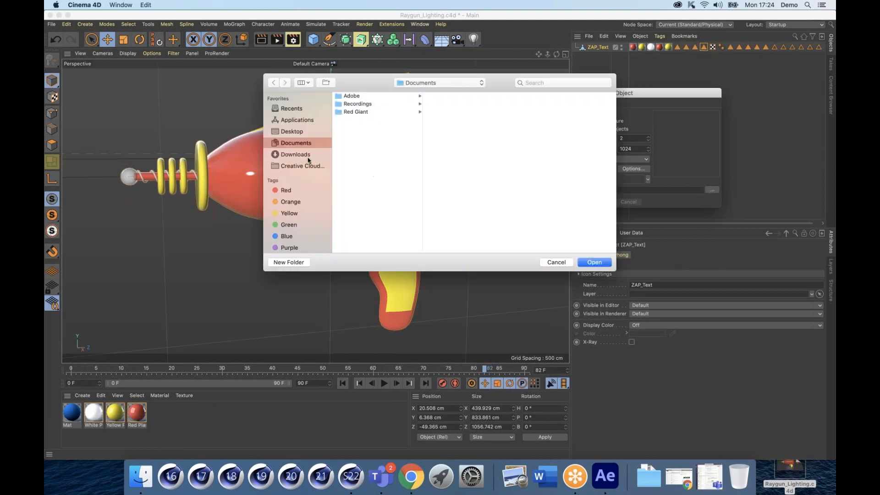
click(290, 131)
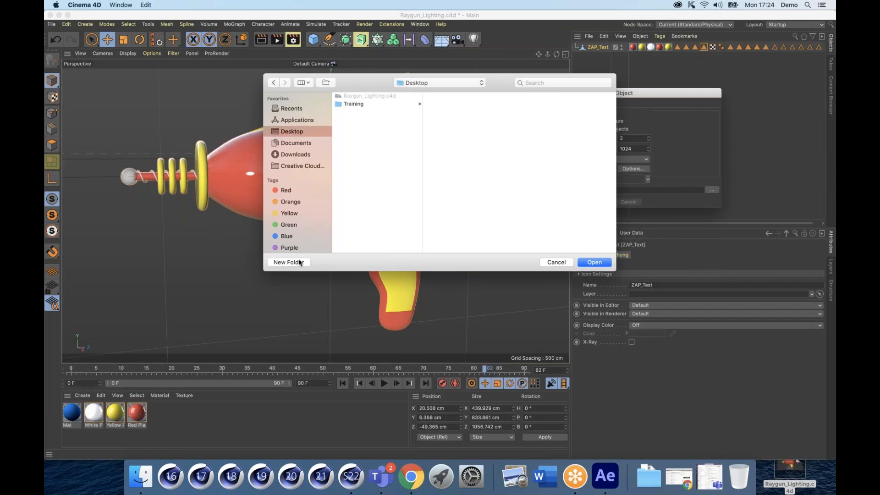
click(580, 264)
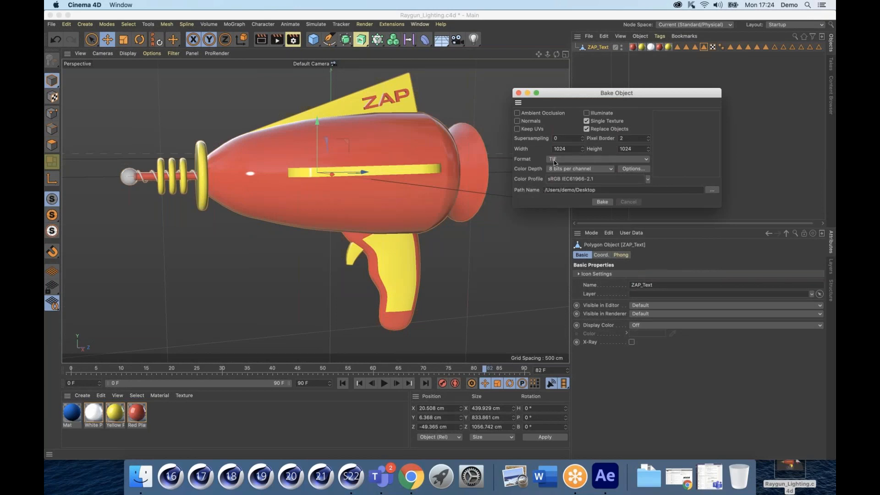
click(595, 160)
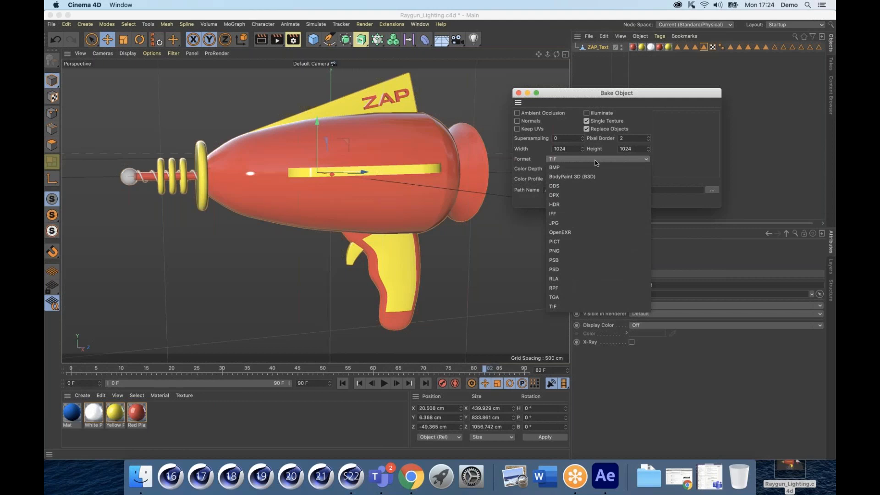
click(647, 122)
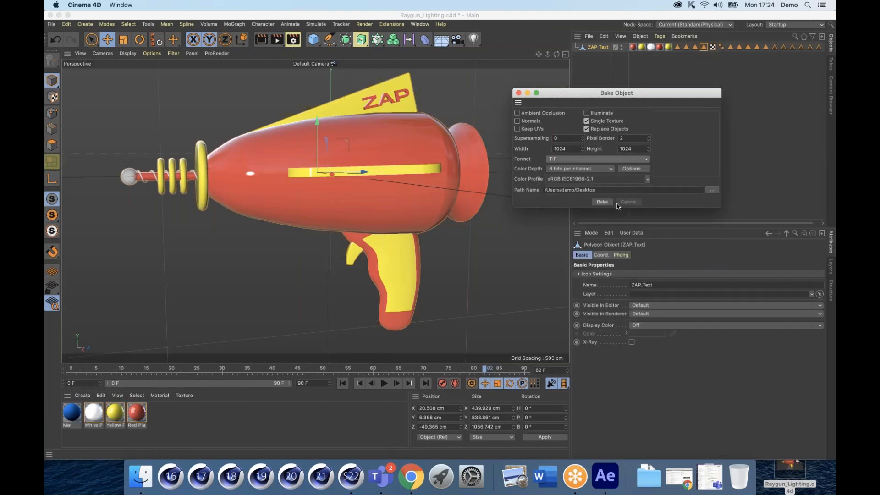
Step: Run the bake to produce ZAP_Text's single colour texture and new material
click(605, 202)
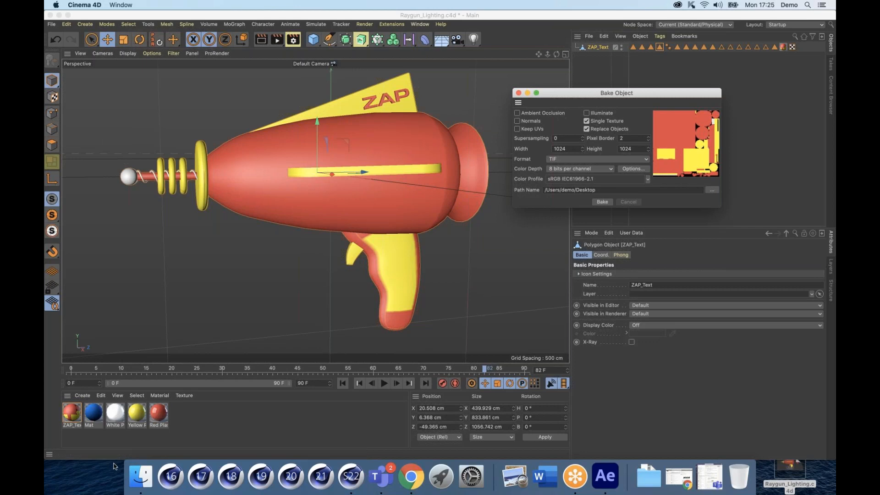
click(141, 477)
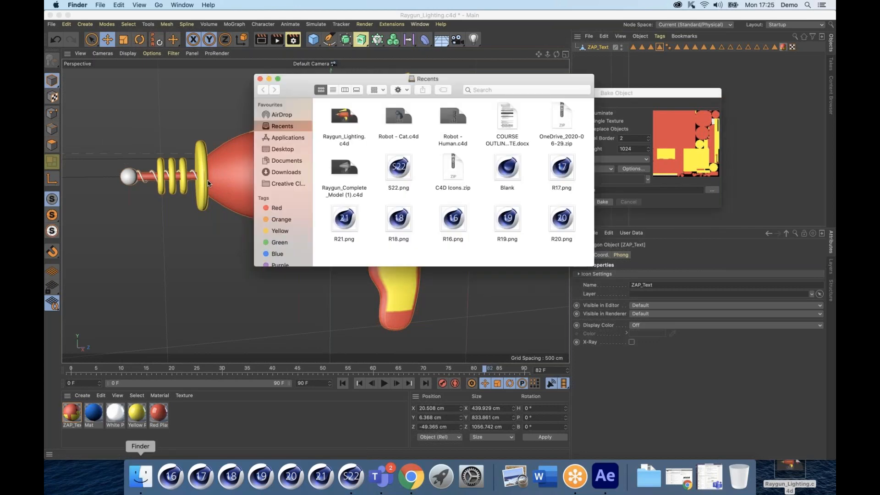
click(284, 149)
click(340, 119)
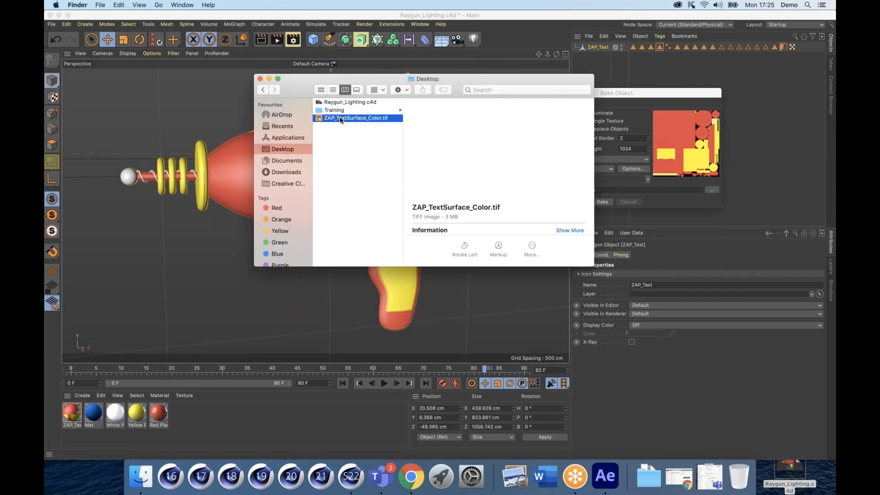
key(space)
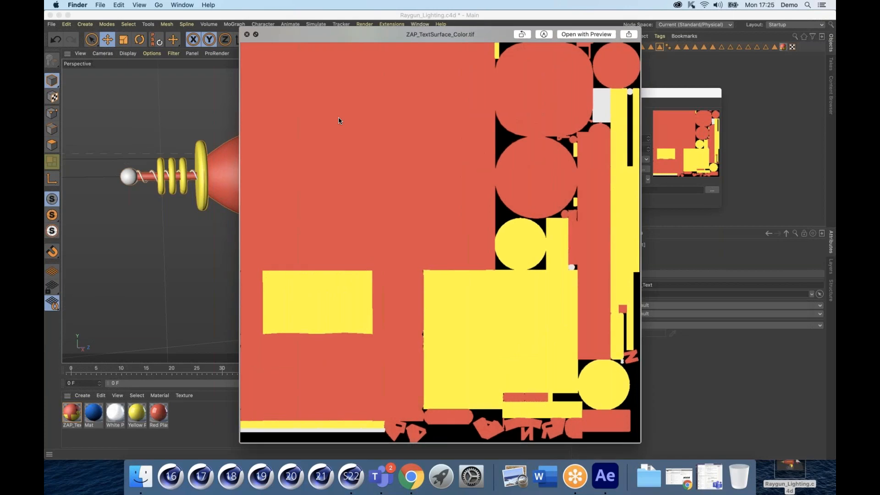
click(725, 238)
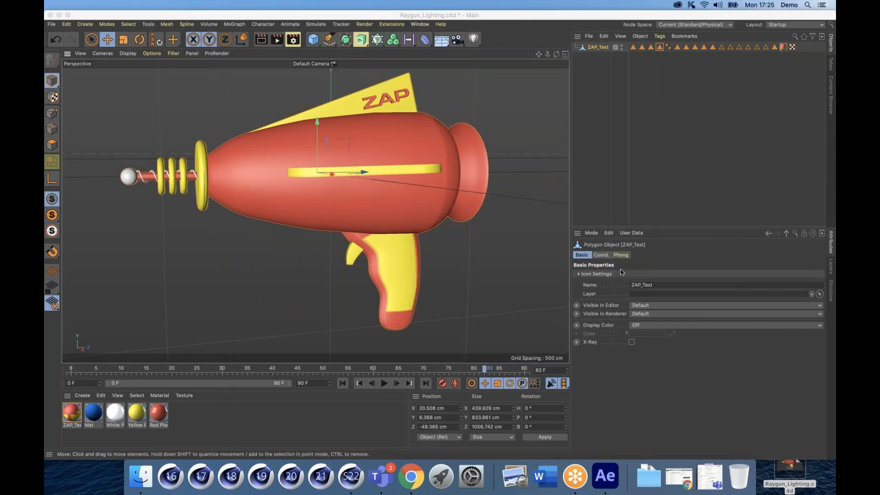
click(584, 110)
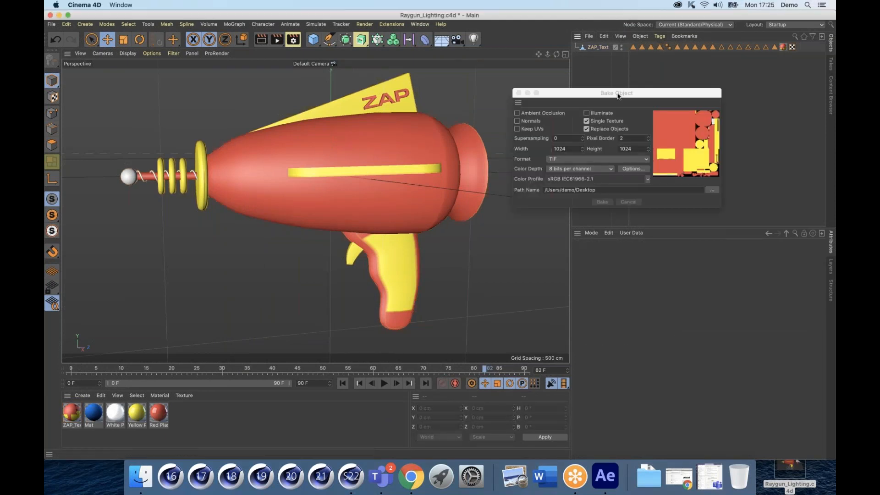
drag(589, 93, 668, 133)
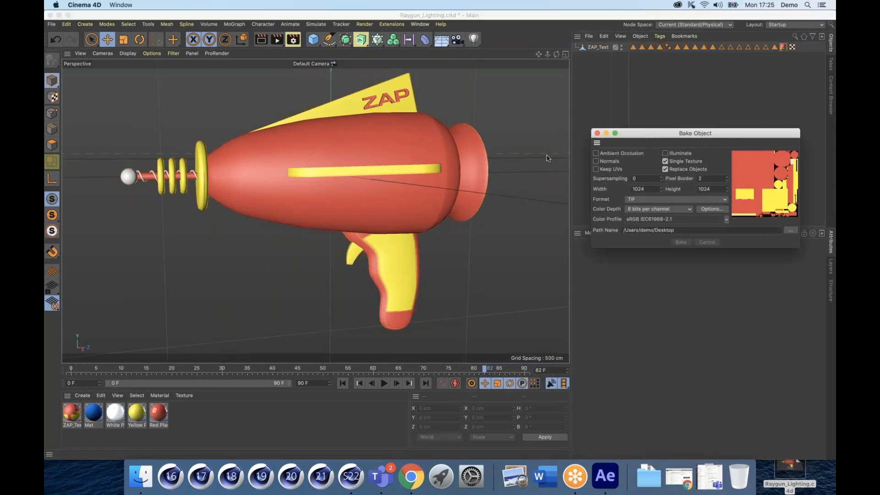
click(592, 47)
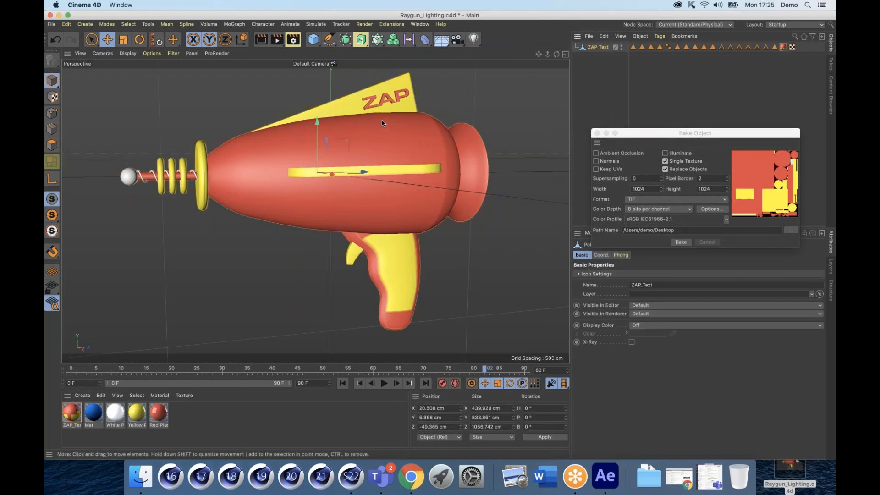
drag(382, 123, 534, 106)
drag(312, 222, 432, 187)
drag(311, 189, 200, 224)
drag(334, 181, 143, 189)
click(52, 145)
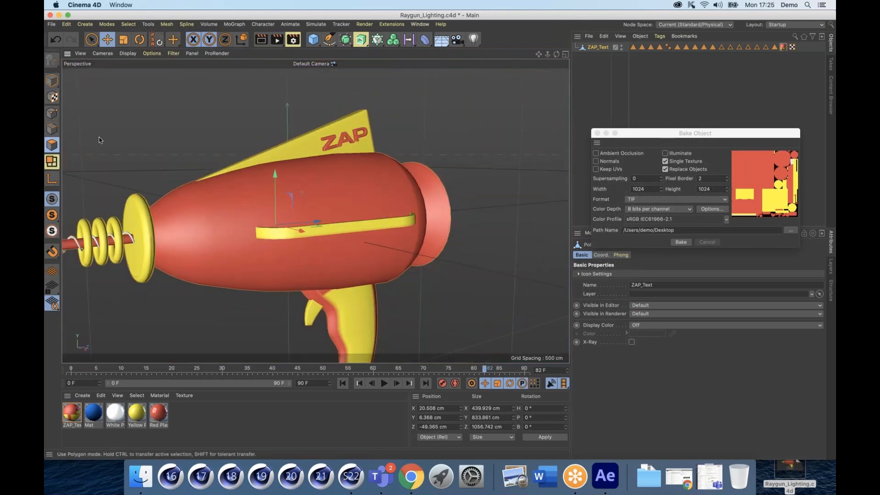
double_click(320, 148)
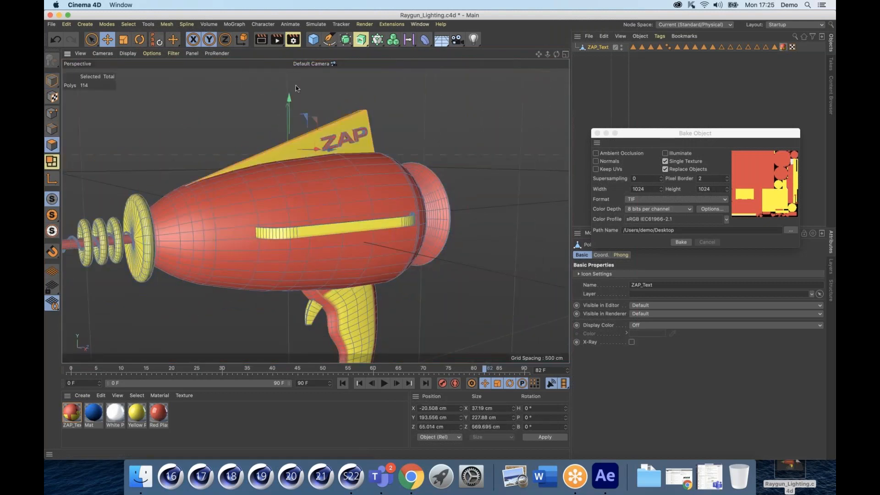
drag(290, 97, 289, 72)
scroll(300, 78, down, 1)
key(super+z)
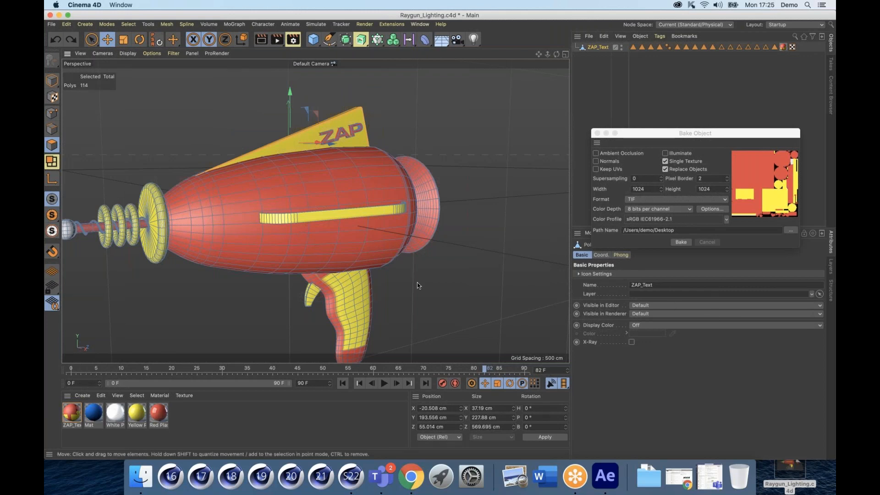
scroll(417, 286, down, 4)
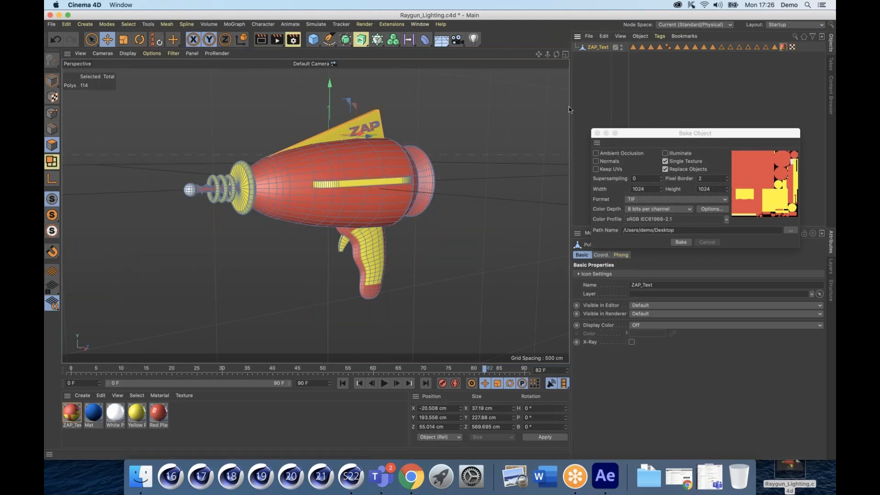
drag(696, 133, 541, 92)
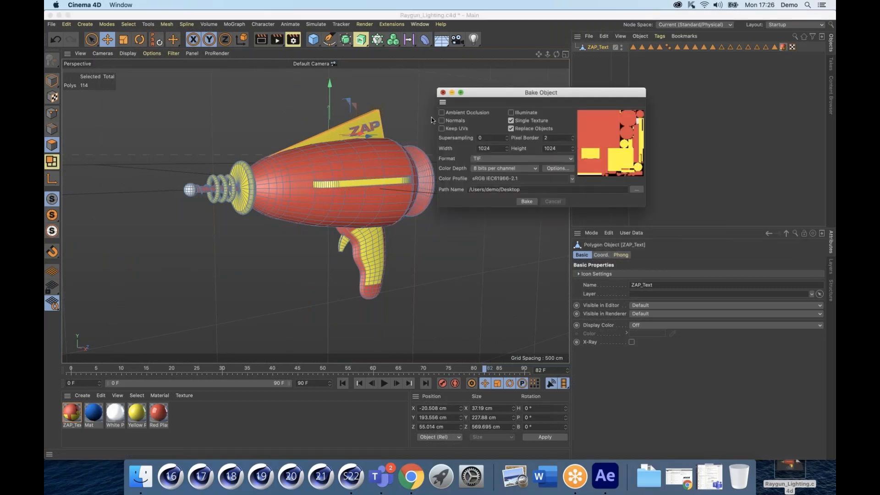
Step: Close Bake Object and use Delete Unused Materials so only the ZAP_Text material remains
click(443, 92)
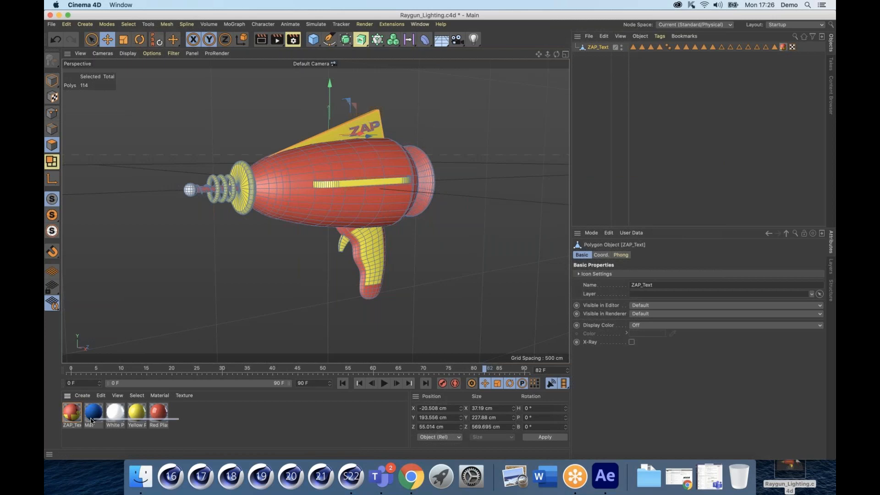
drag(91, 421, 98, 420)
key(Delete)
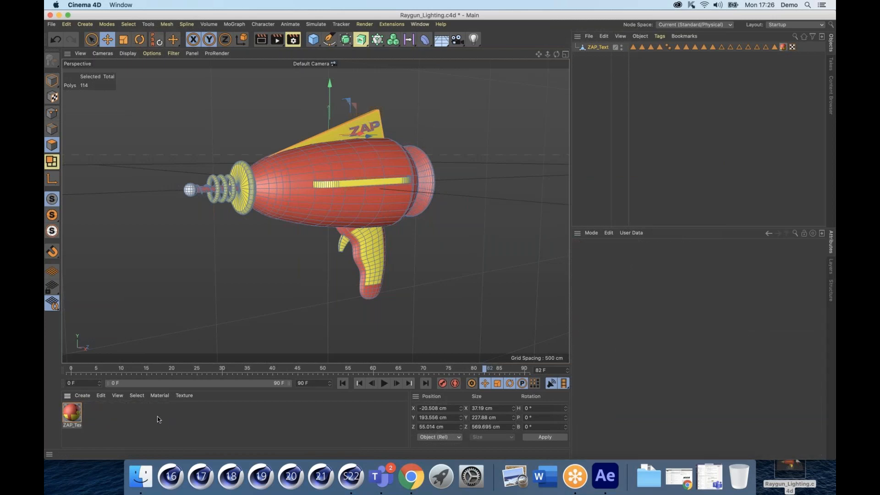
key(super+z)
click(218, 423)
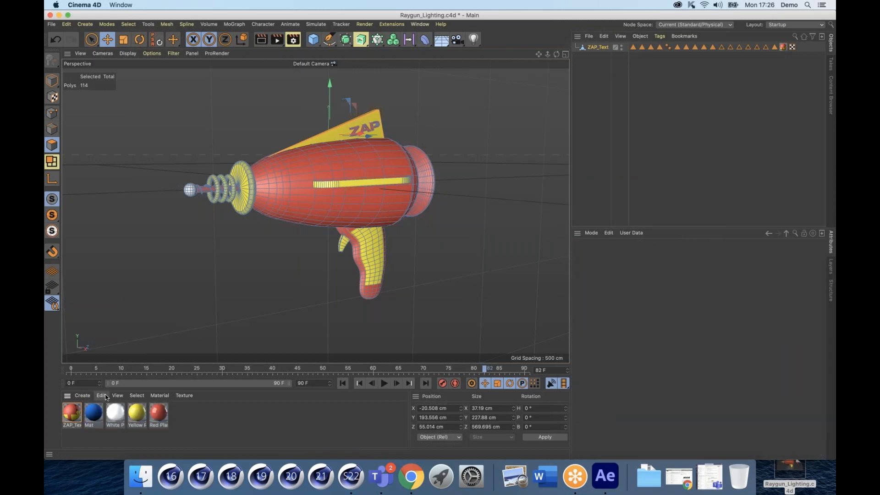
click(104, 399)
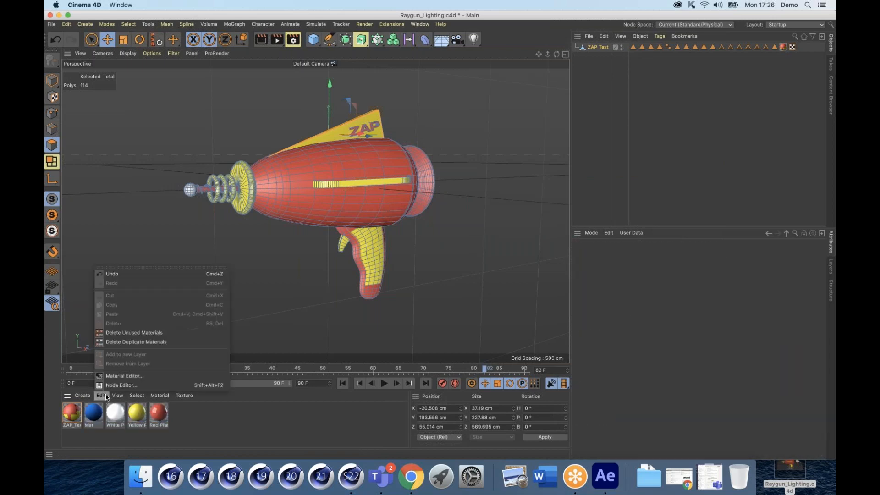
click(114, 335)
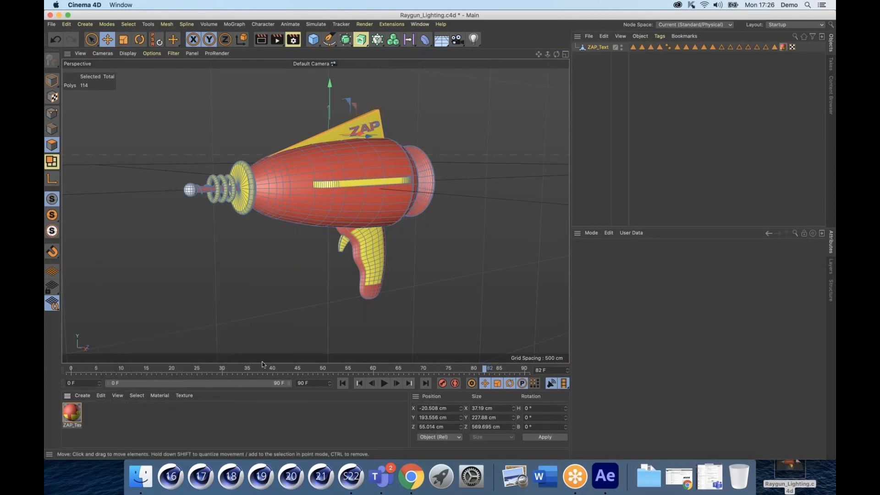
drag(334, 176, 374, 177)
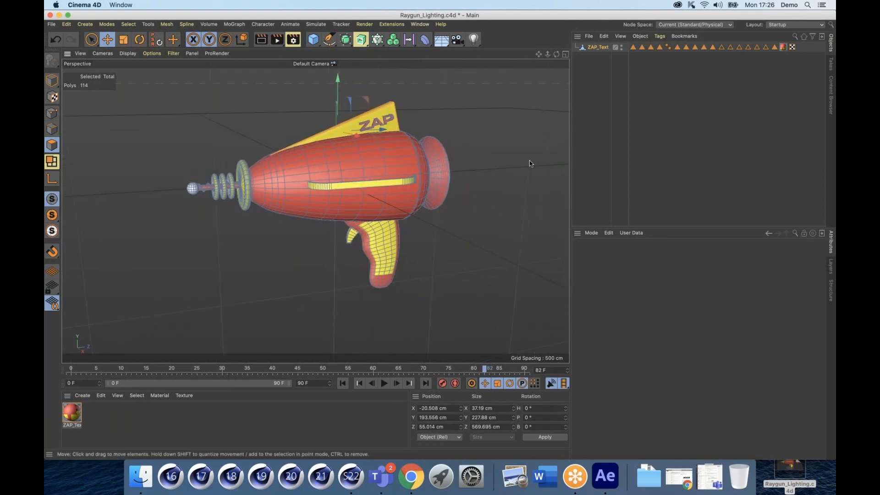
Step: Use File > Save Project for Cineware, naming the file Raygun_Cineware.c4d in the Desktop folder
click(51, 24)
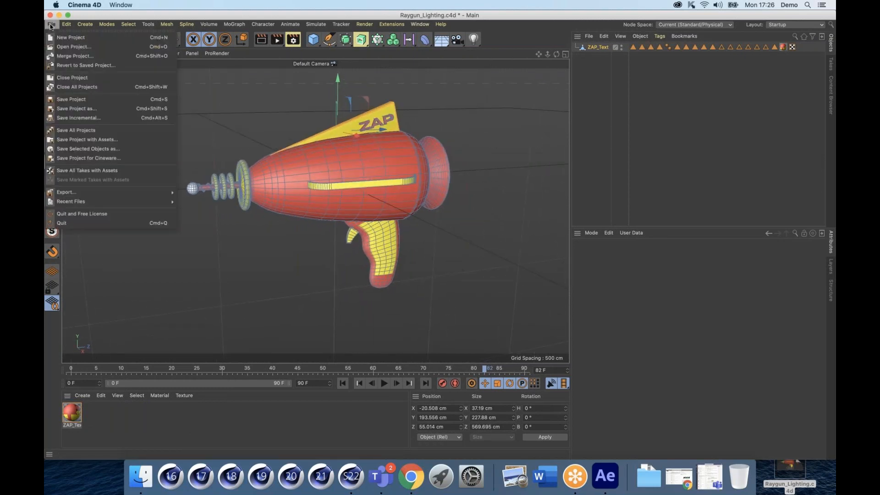
click(78, 159)
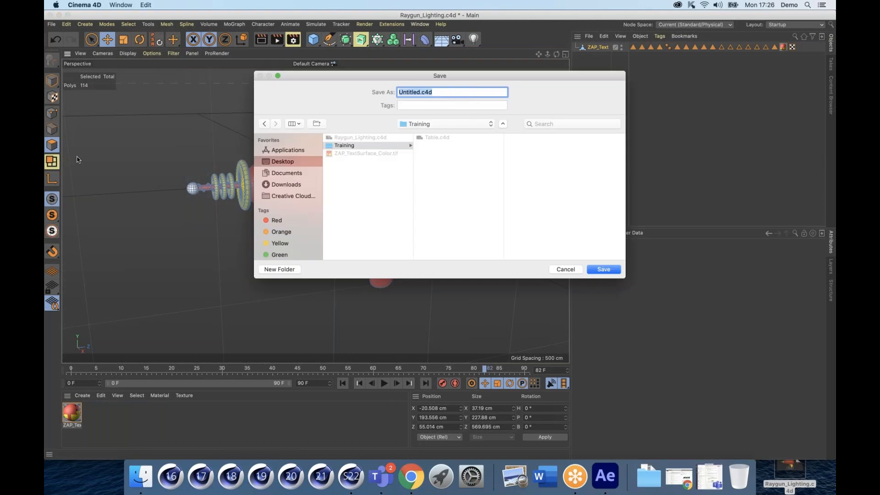
click(341, 139)
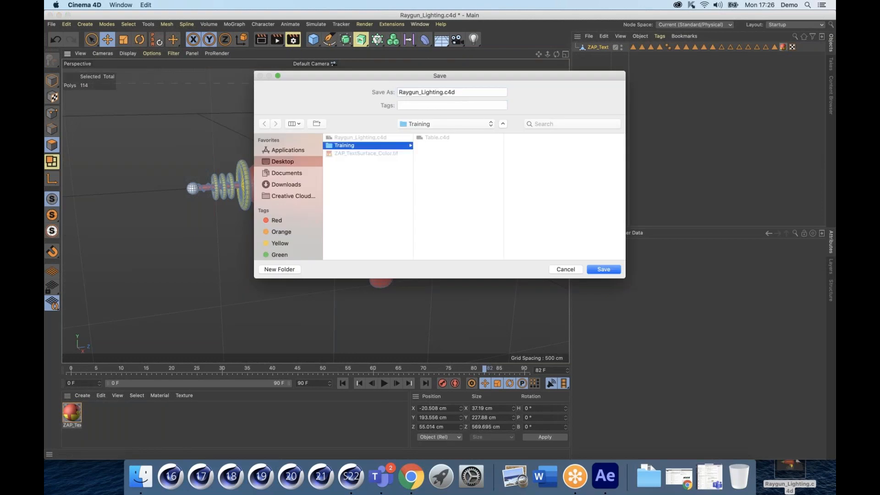
drag(442, 91, 420, 92)
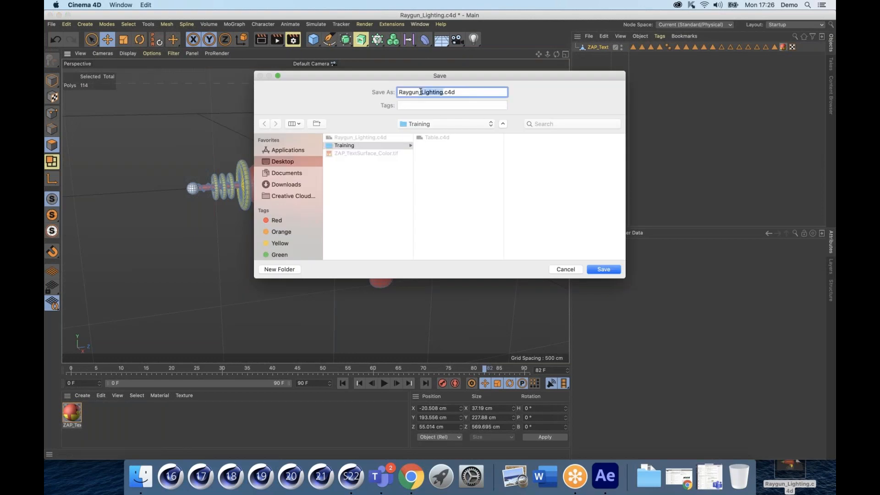
text(Cineware)
click(377, 191)
drag(349, 76, 250, 48)
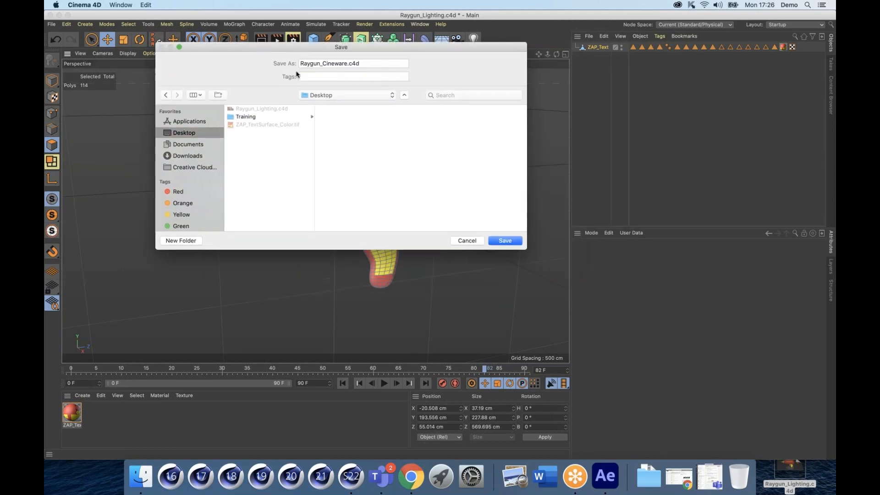
click(517, 243)
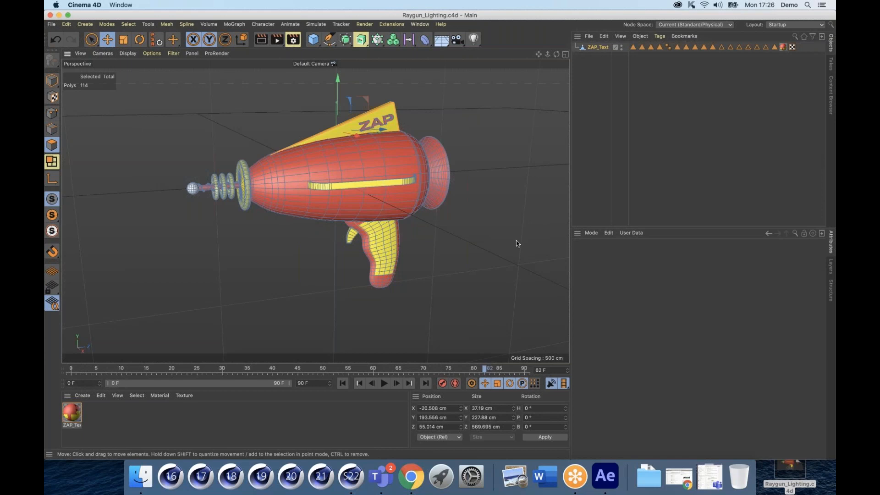
Step: Switch from Cinema 4D to After Effects using its Dock icon
click(606, 479)
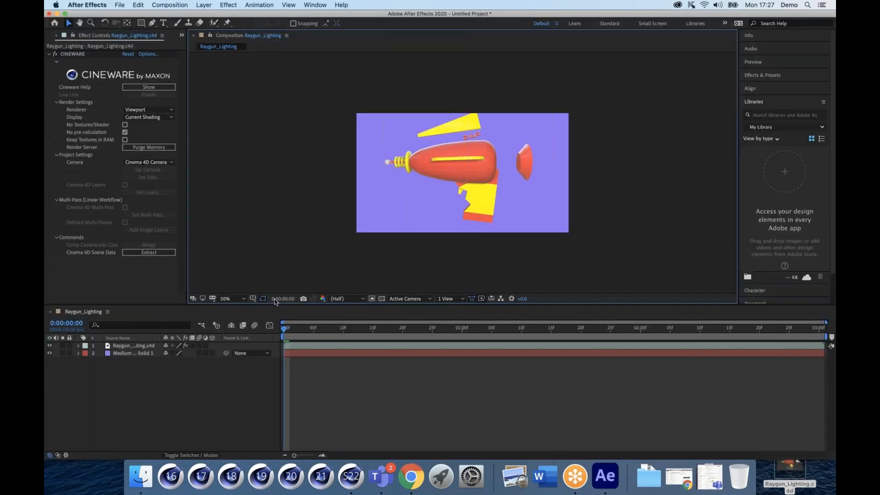
Step: Delete all existing layers from the Raygun_Lighting composition
click(95, 326)
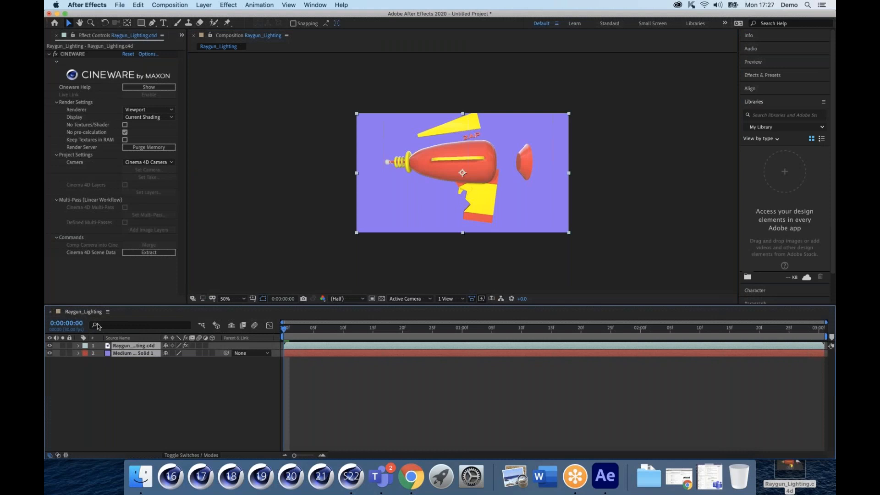
key(super+a)
key(Delete)
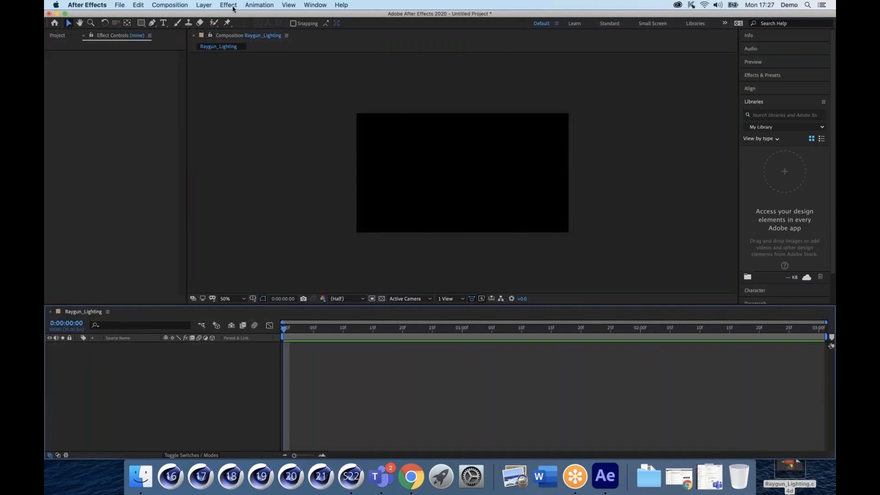
Step: Add a new 1920×1080 purple solid, Medium Blue Solid 2, via Layer > New > Solid
click(204, 5)
mouse_move(209, 15)
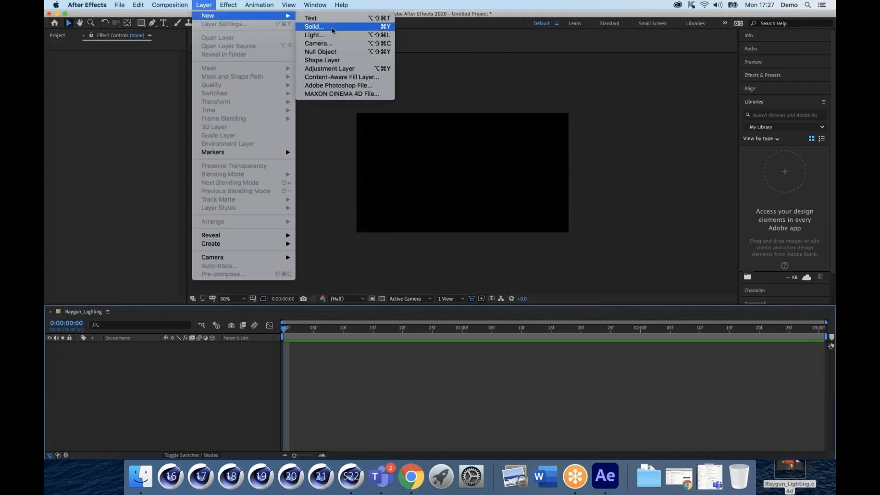
click(314, 26)
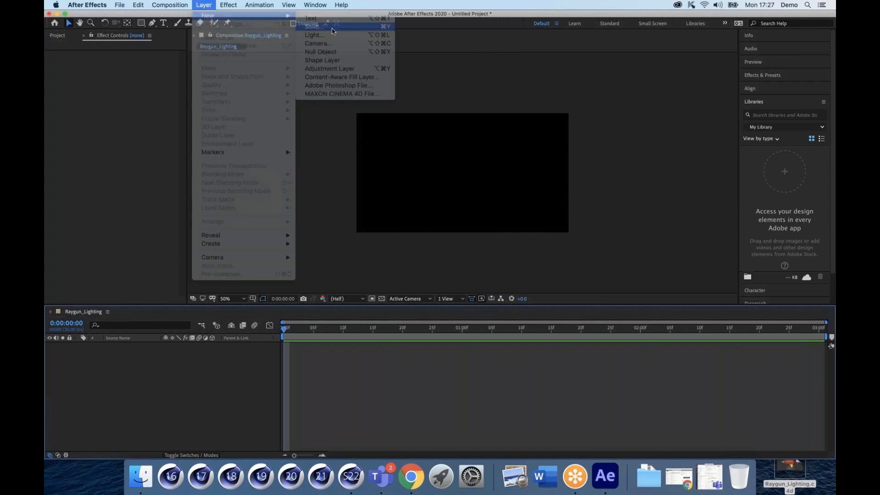
click(513, 317)
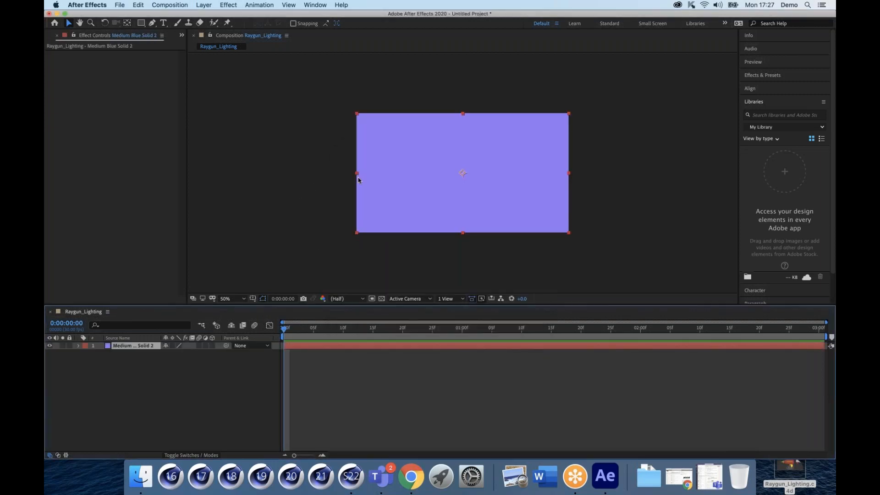
Step: Apply the RG Trapcode Mir 3 effect to Medium Blue Solid 2
click(229, 5)
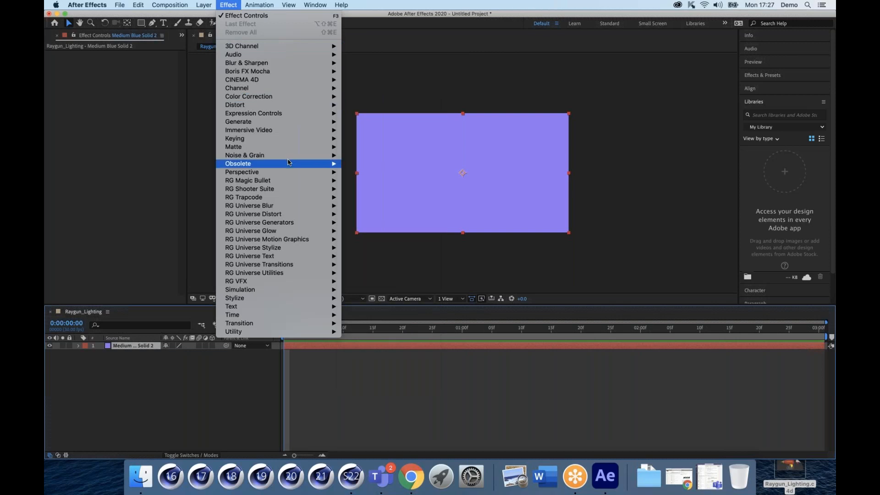
mouse_move(292, 196)
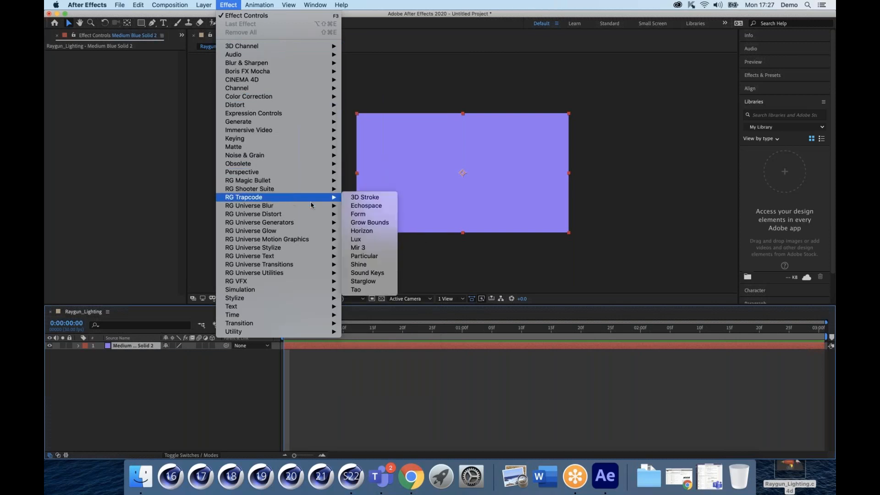
click(365, 248)
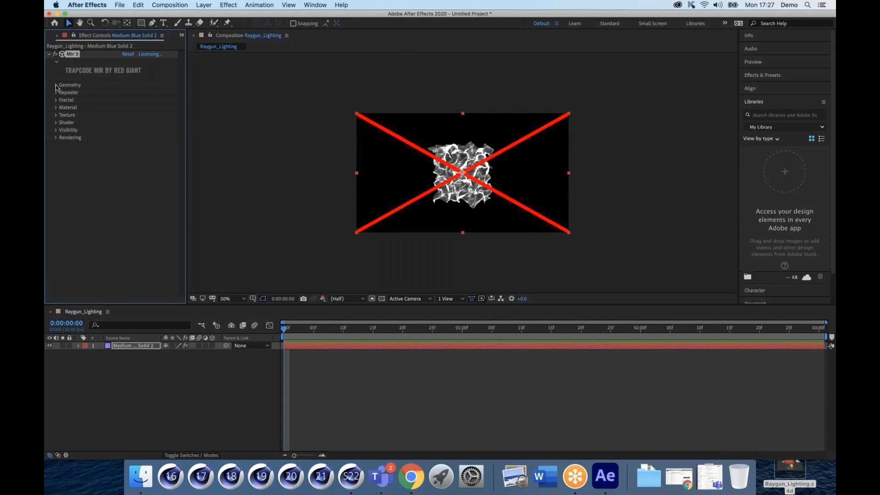
Step: Launch Red Giant Application Manager from Spotlight and dismiss its welcome message
click(808, 5)
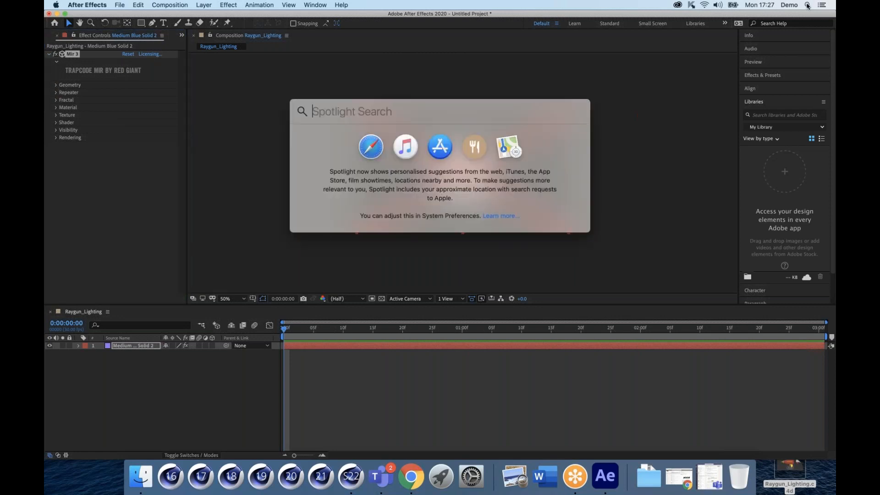
text(appl)
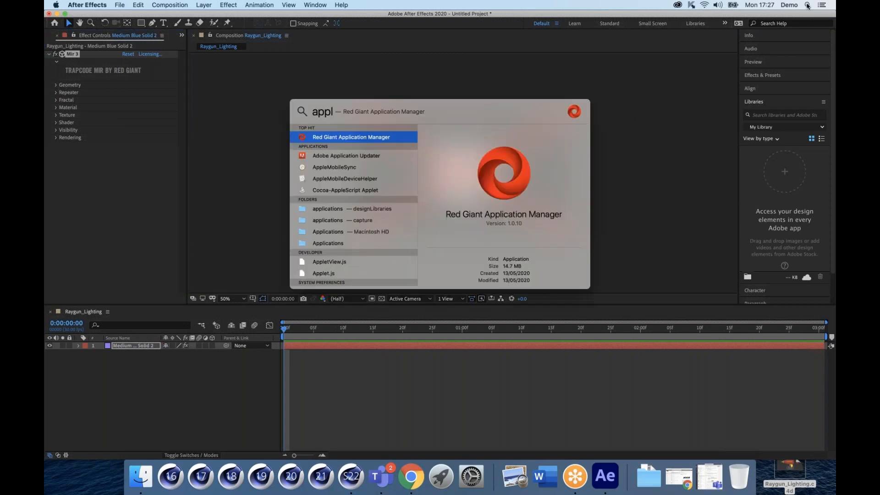
key(Return)
drag(460, 53, 341, 81)
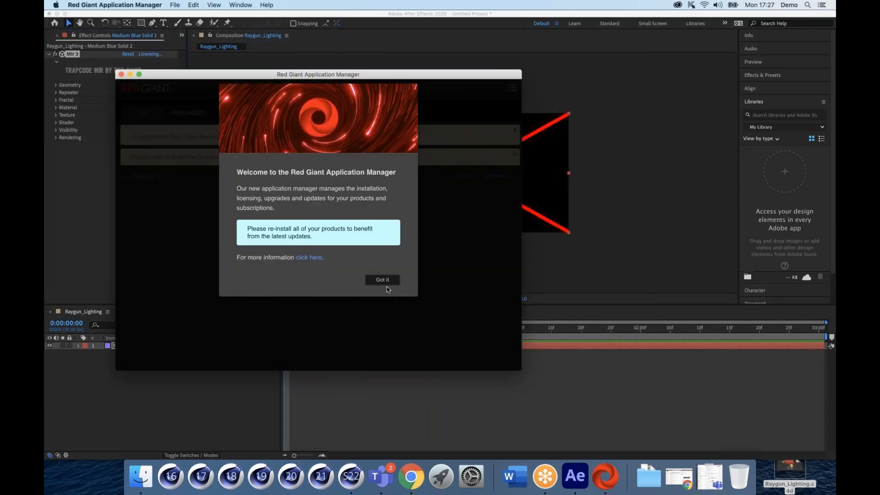
click(383, 280)
Step: Sign in with the account e-mail and password, retyping the password until accepted
key(Tab)
text(••••••••••••)
key(Return)
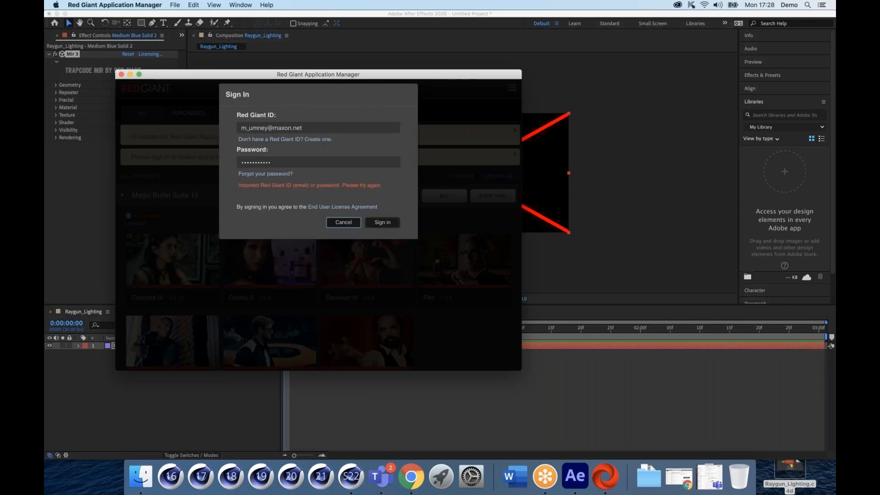
drag(281, 162, 211, 160)
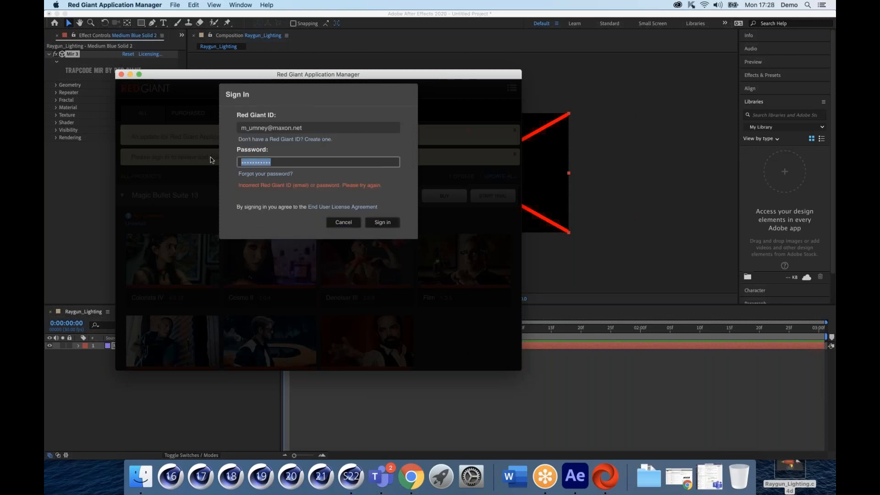
text(••••••••••)
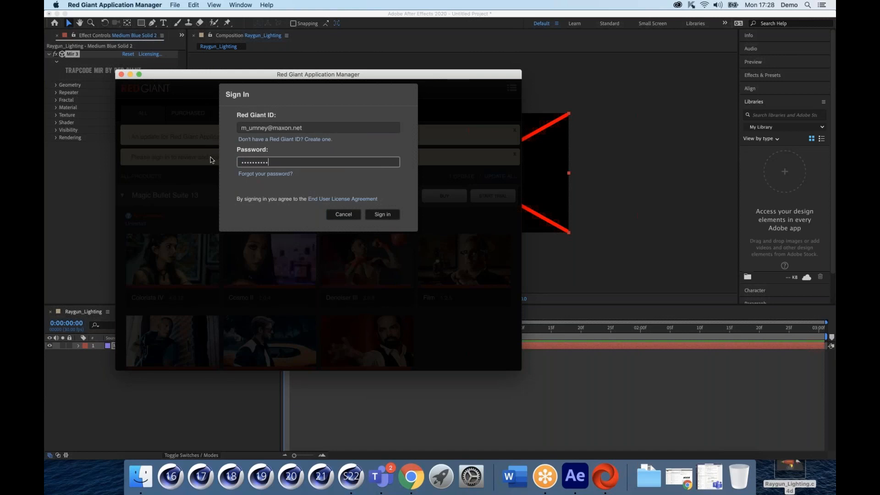
key(Return)
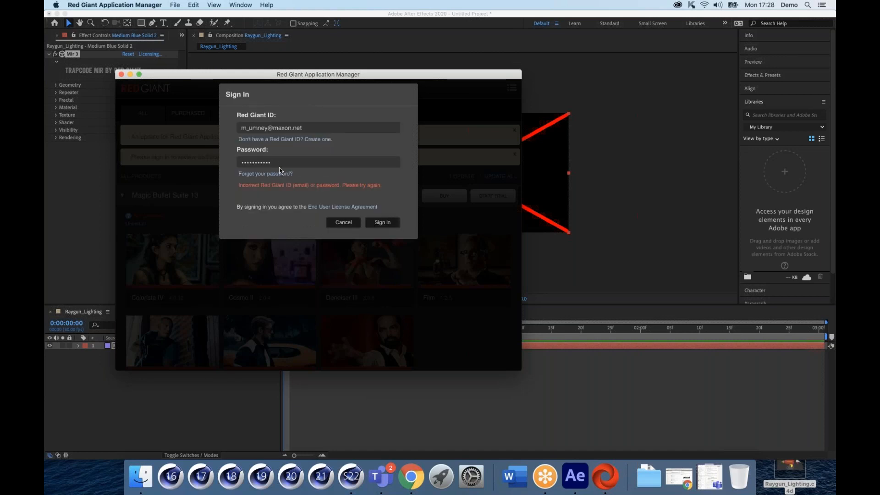
drag(279, 165, 212, 162)
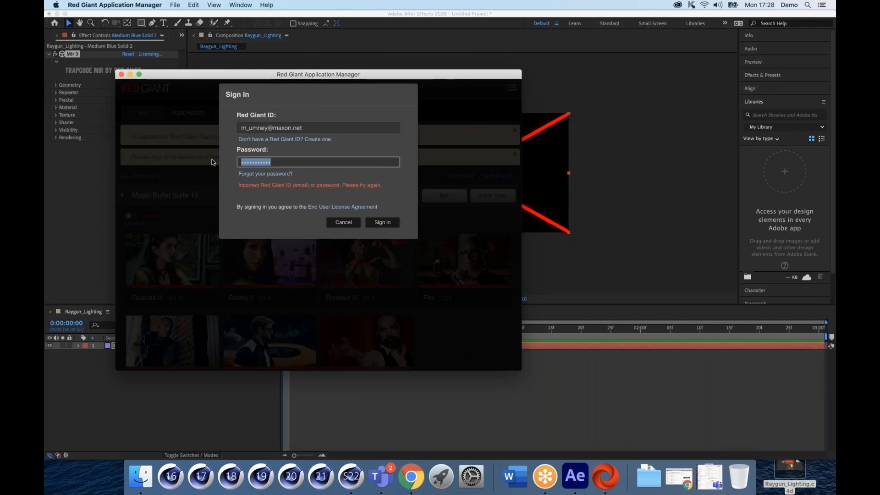
text(•••••••••)
key(Return)
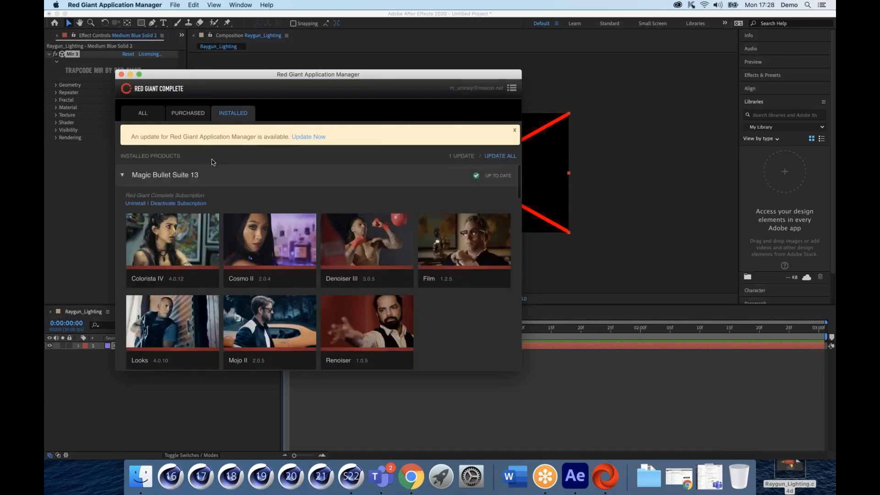
Step: Browse the Purchased and All product lists, then minimize the manager
click(181, 117)
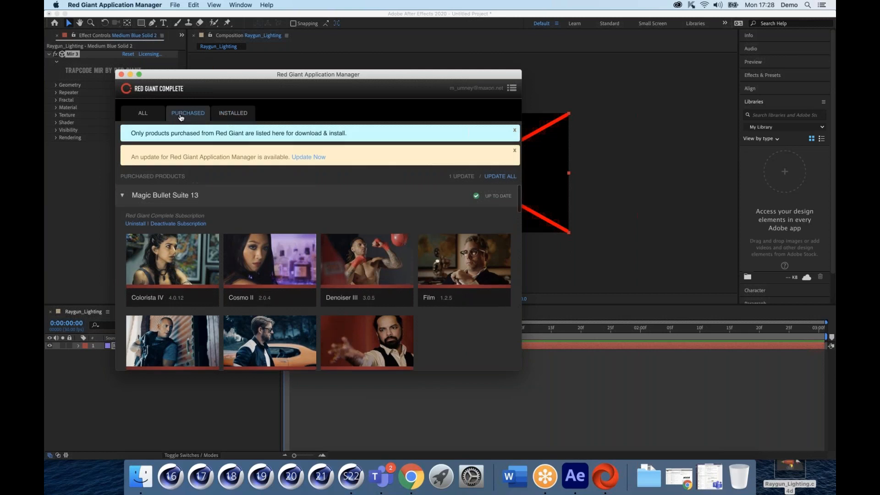
click(146, 115)
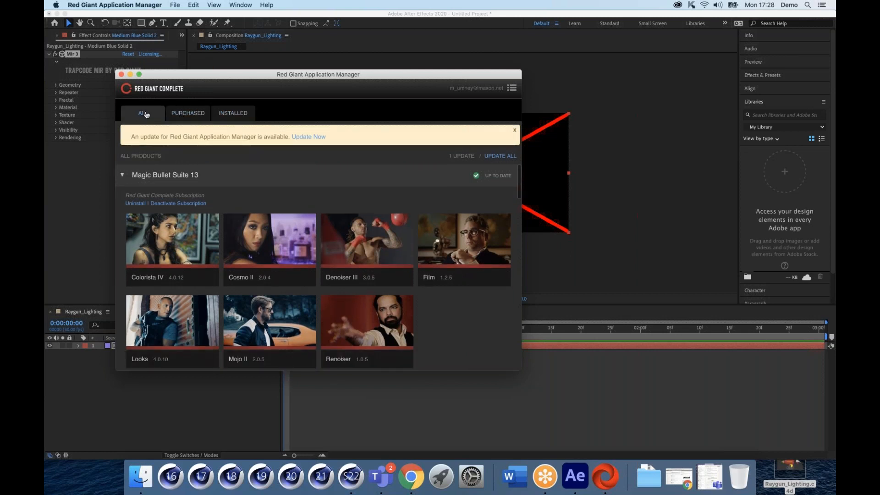
click(130, 74)
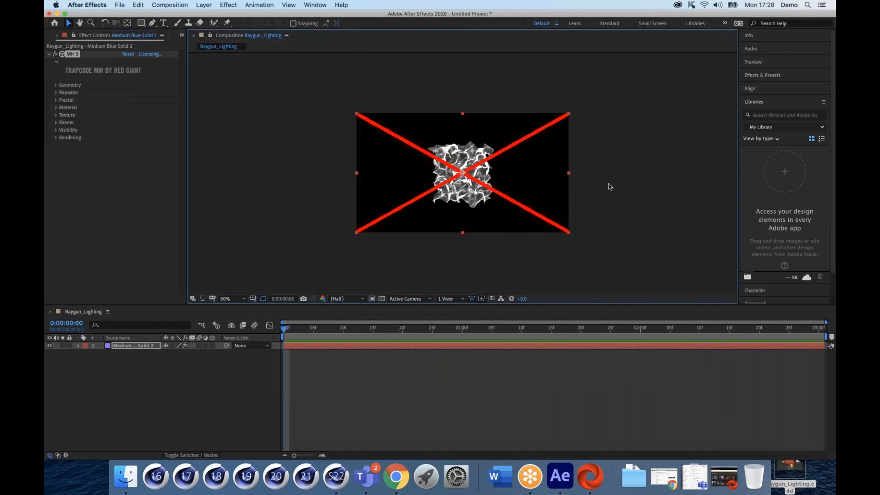
Step: Load Raygun_Cineware.c4d from the Desktop as Mir 3's custom 3D model geometry
key(super+Tab)
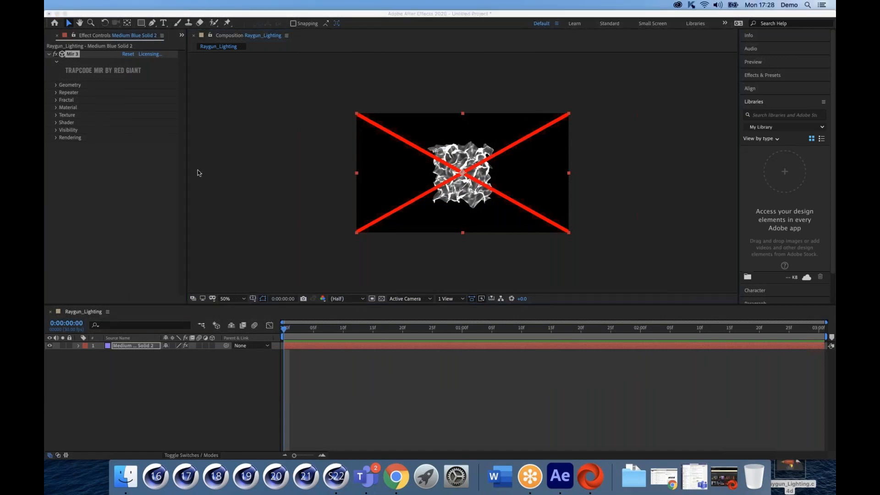
click(55, 87)
click(56, 86)
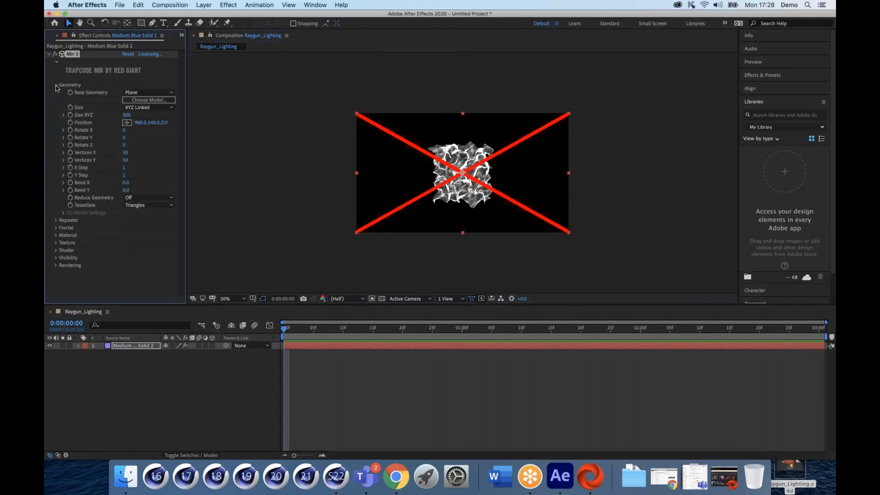
click(136, 100)
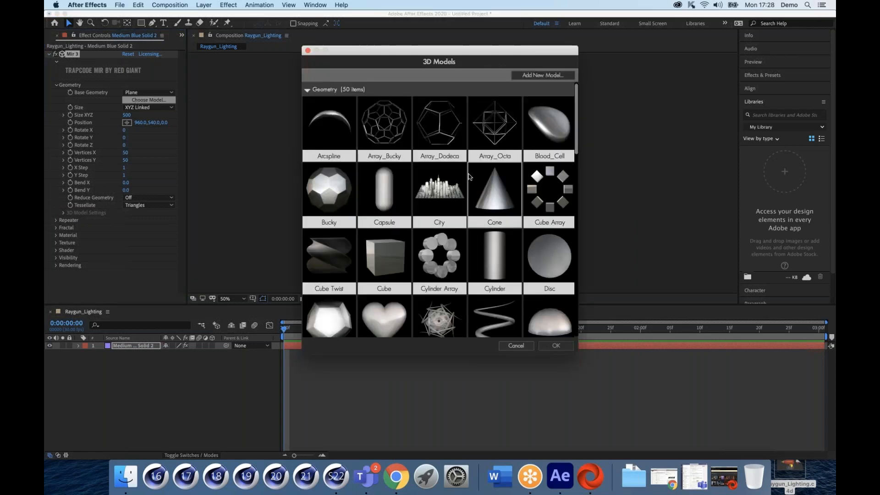
scroll(470, 176, down, 15)
scroll(470, 177, down, 8)
scroll(469, 176, up, 20)
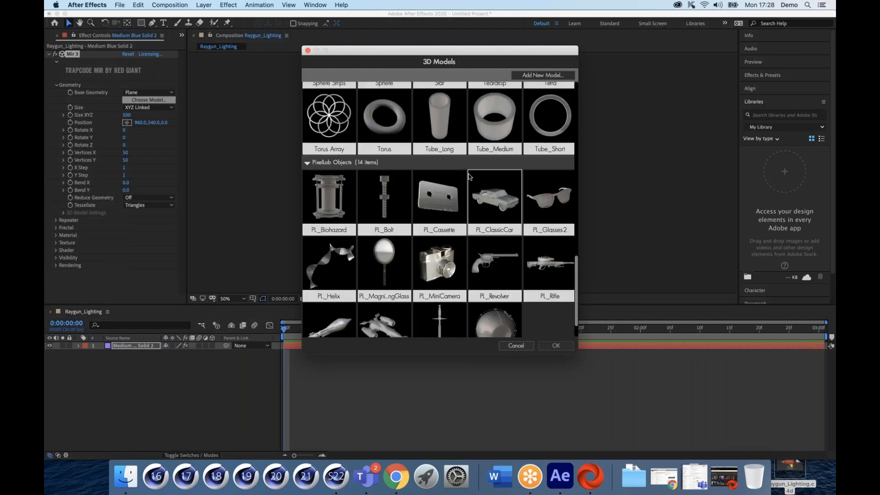
click(527, 77)
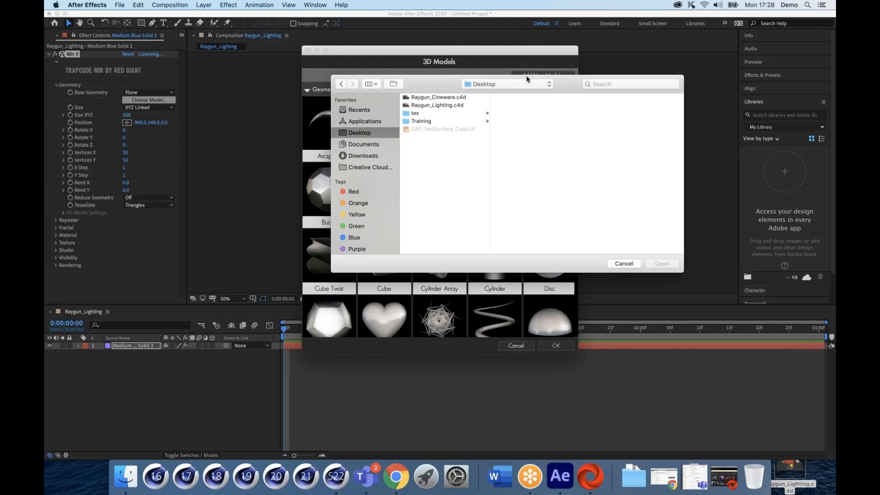
click(428, 98)
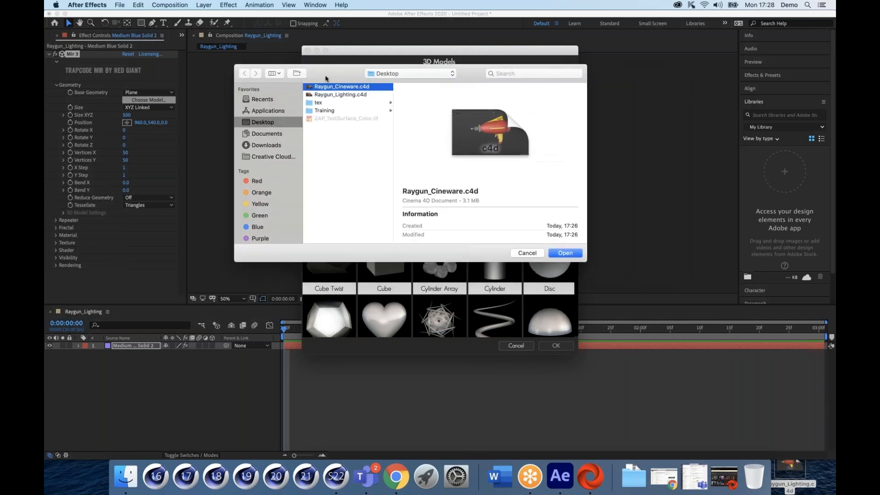
click(556, 255)
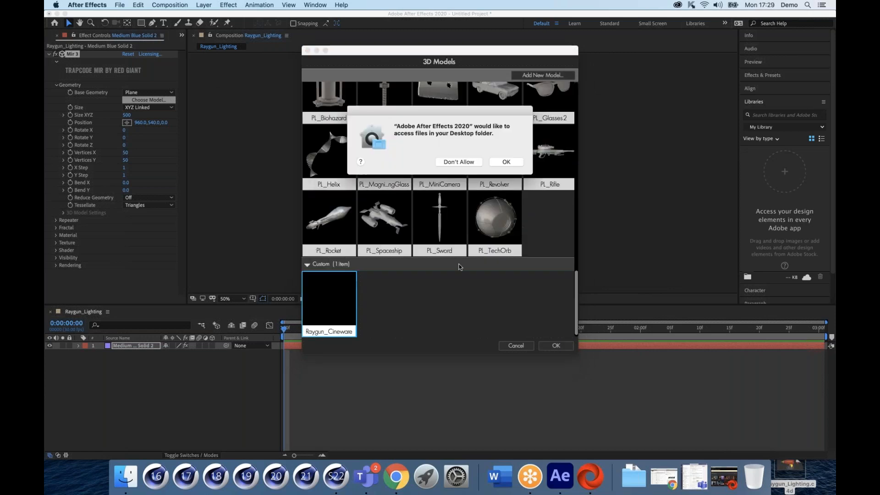
click(506, 162)
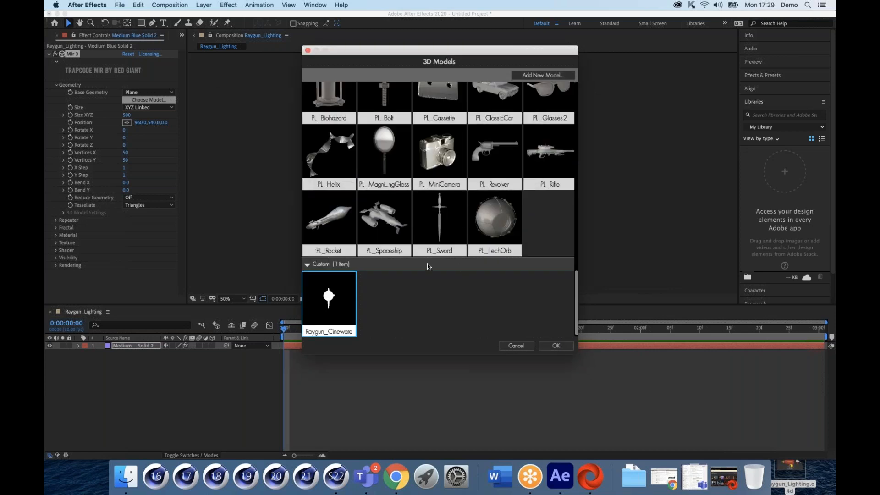
click(553, 347)
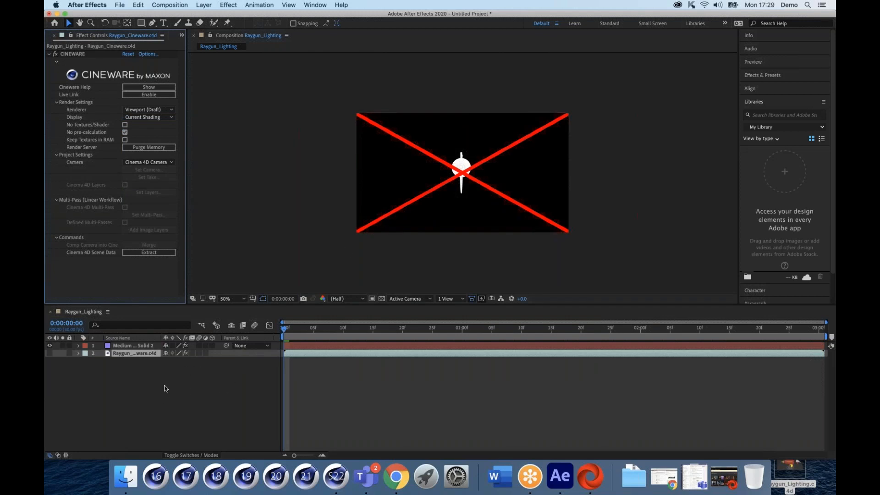
Step: Import ZAP_TextSurface_Color.tif from the Desktop as a hidden bottom layer
click(129, 482)
click(248, 34)
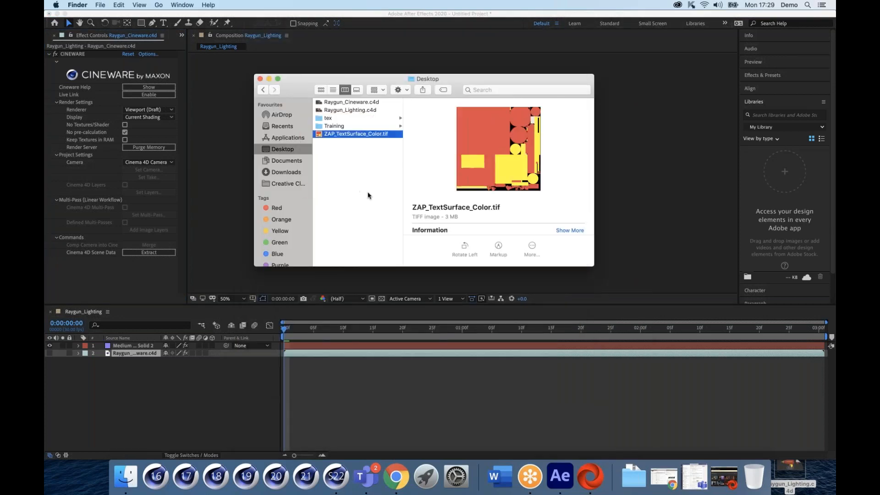
drag(320, 137, 93, 380)
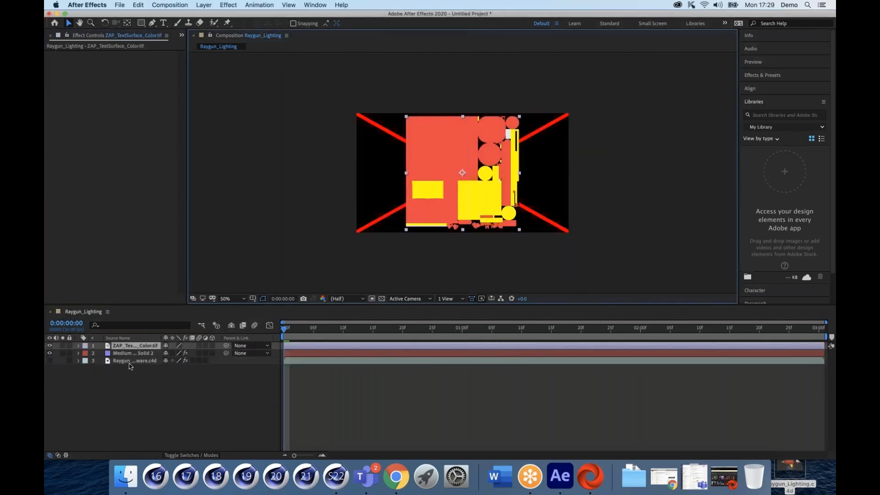
drag(116, 347, 113, 366)
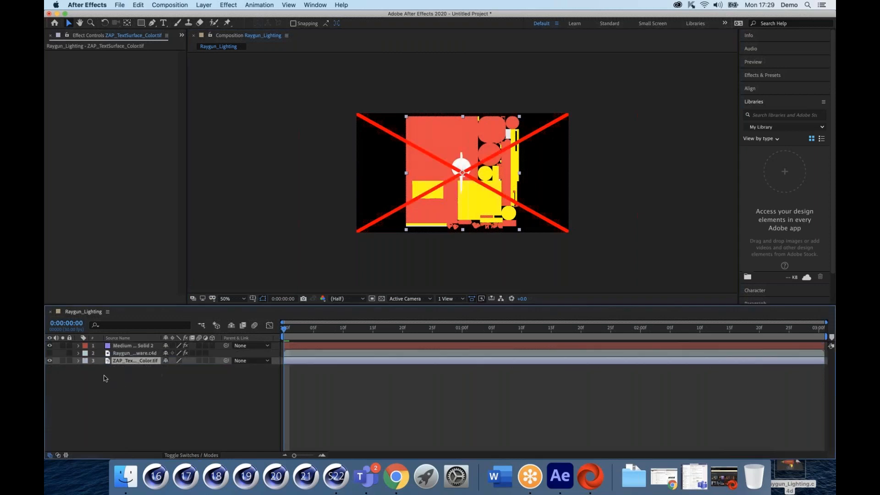
click(49, 361)
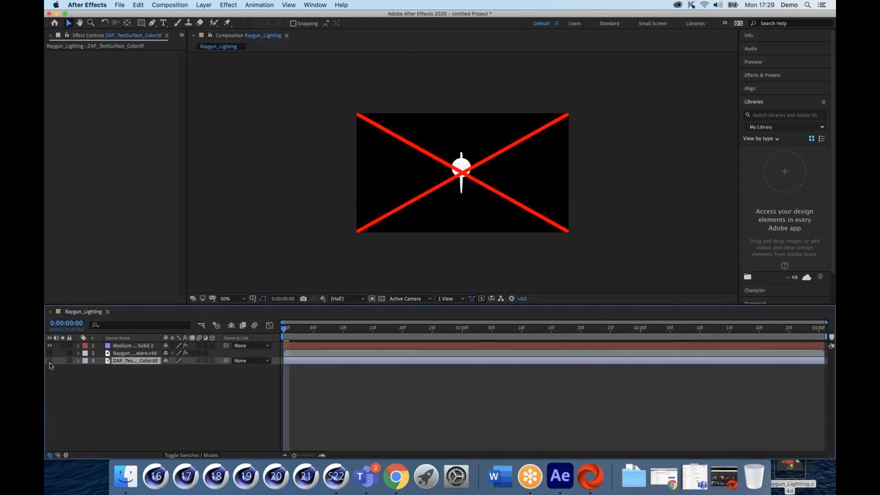
Step: Expand Mir 3's Texture settings on Medium Blue Solid 2
click(137, 354)
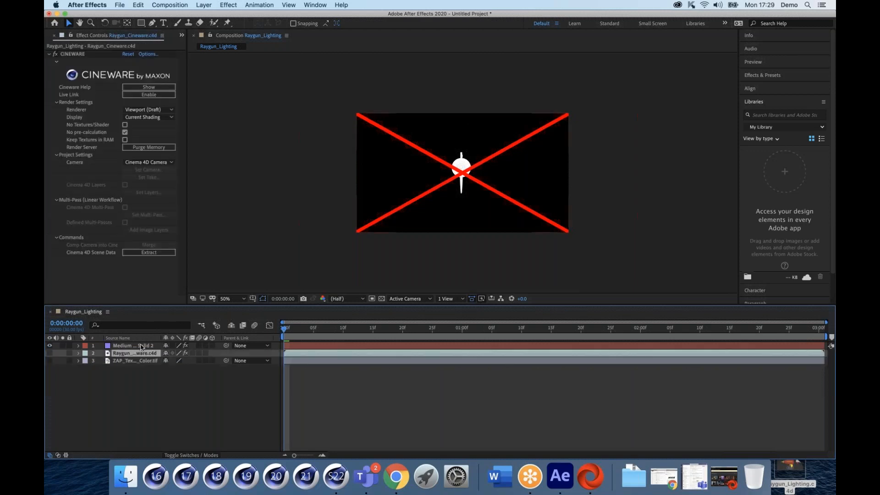
click(141, 347)
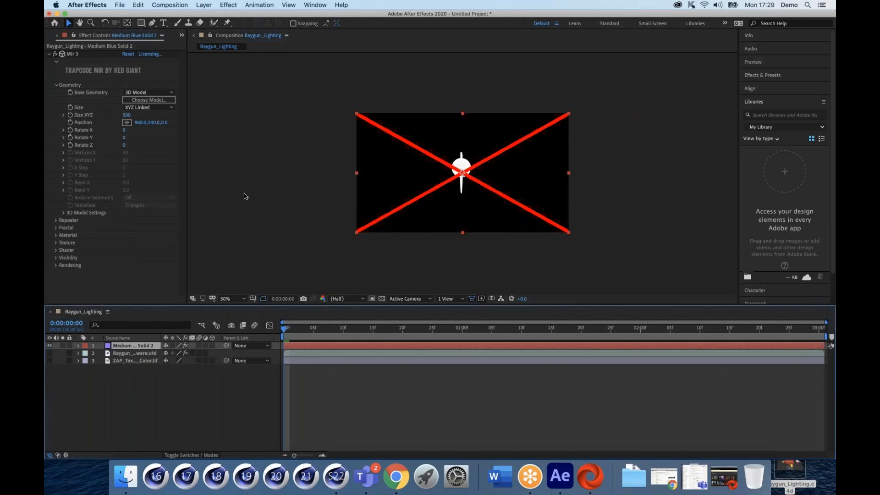
click(55, 243)
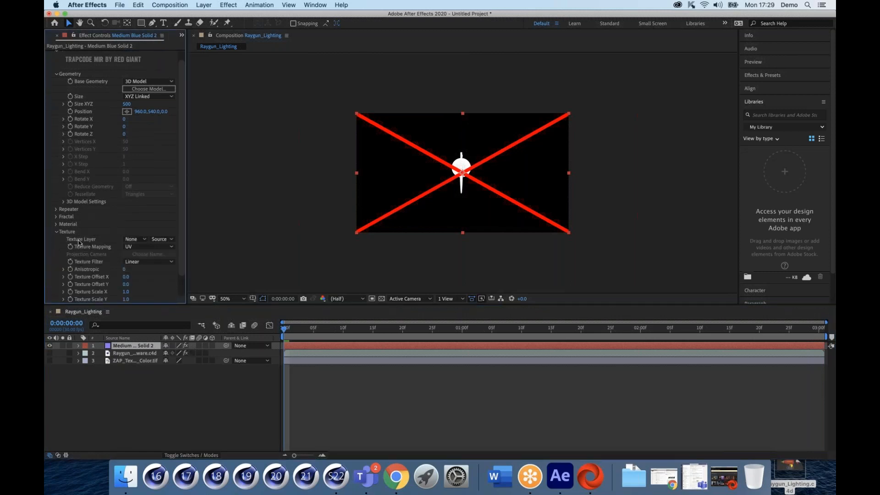
Step: Set Mir's Texture Layer to 3. ZAP_TextSurface_Color.tif, colouring the raygun
click(142, 241)
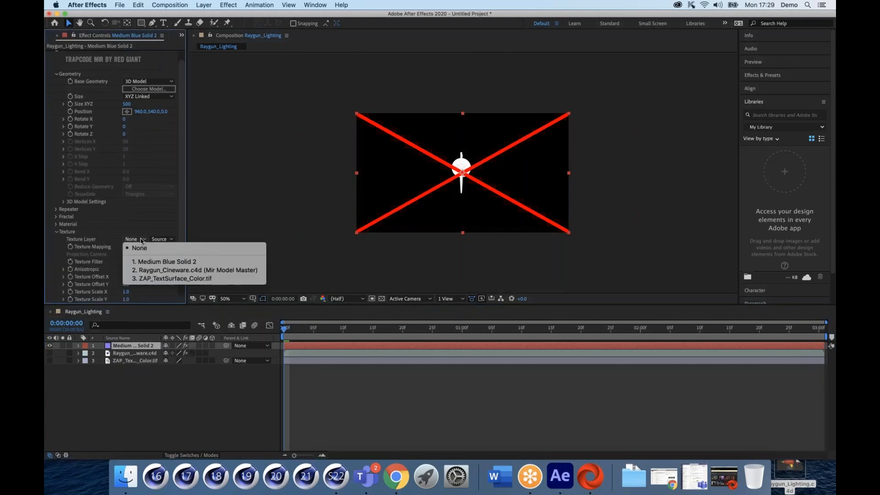
click(164, 280)
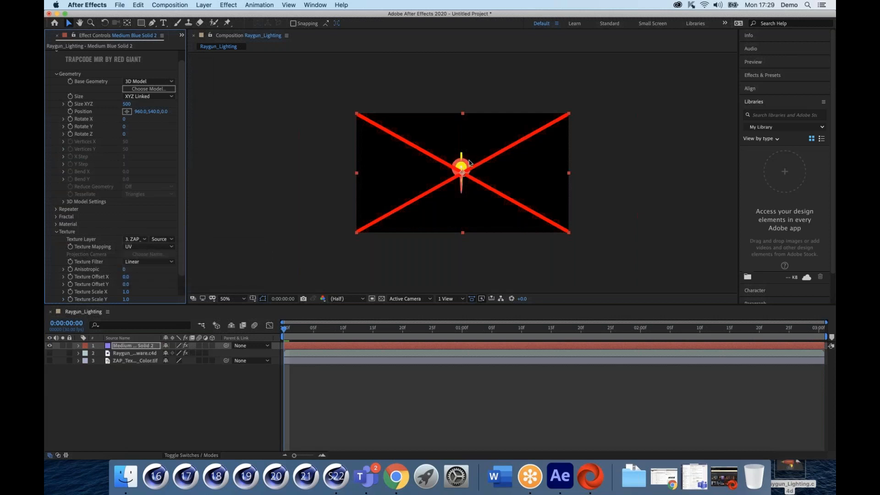
scroll(464, 167, up, 1)
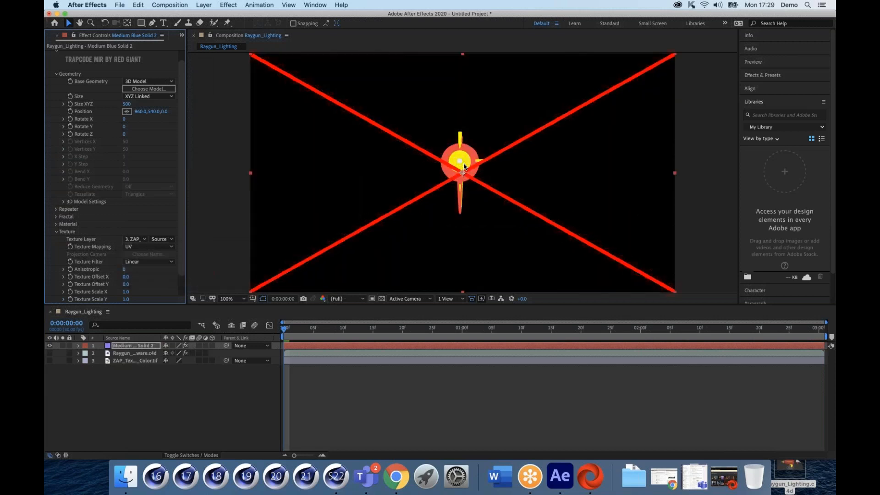
Step: Add a new Camera 1 layer to the composition with default settings
right_click(162, 397)
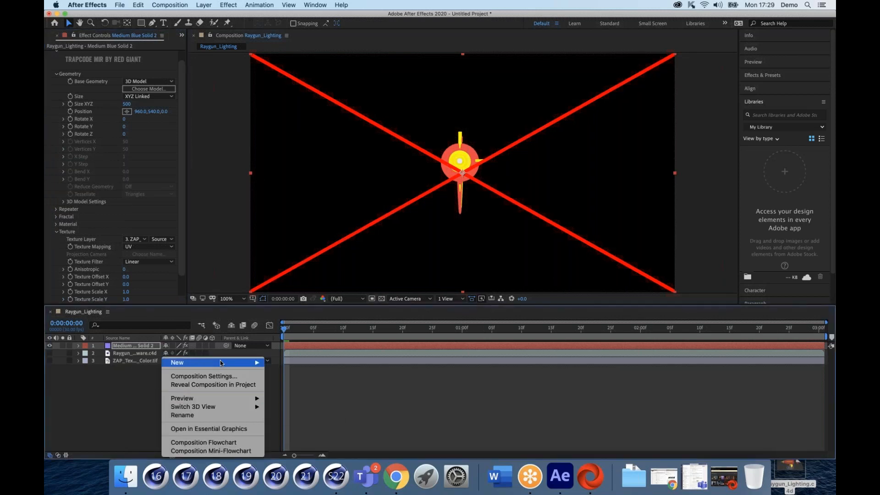
mouse_move(253, 365)
click(287, 401)
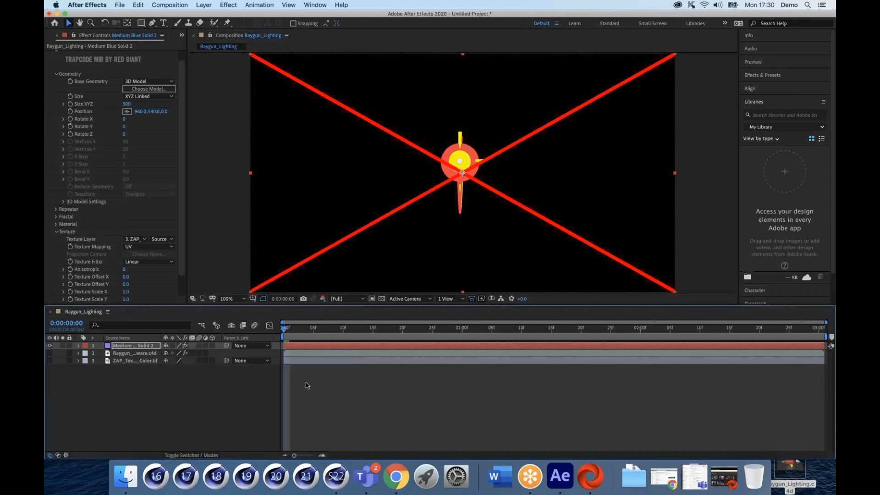
click(571, 334)
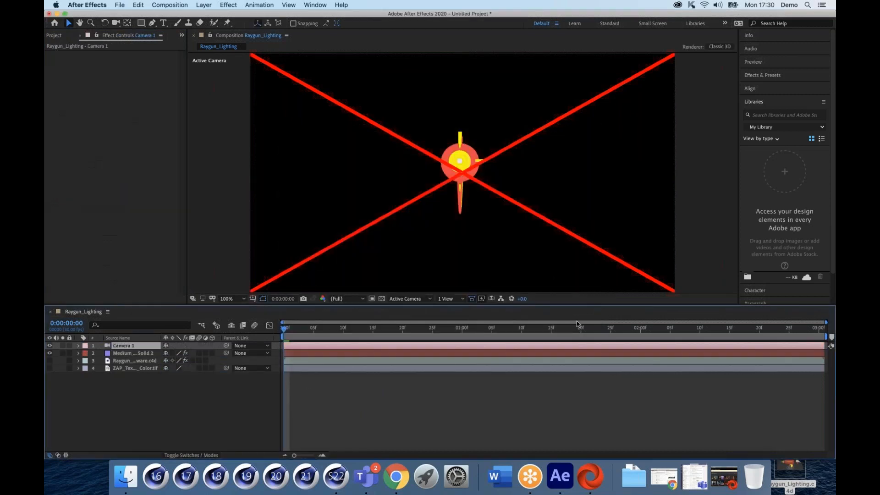
click(211, 6)
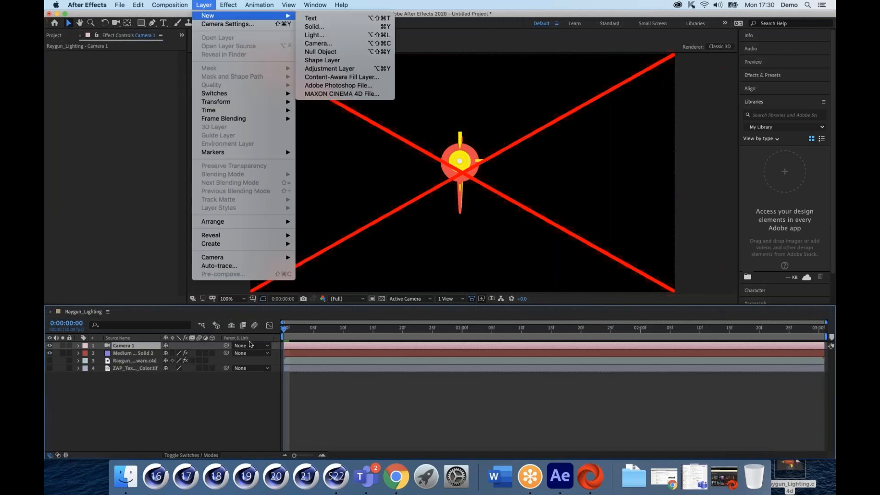
click(217, 419)
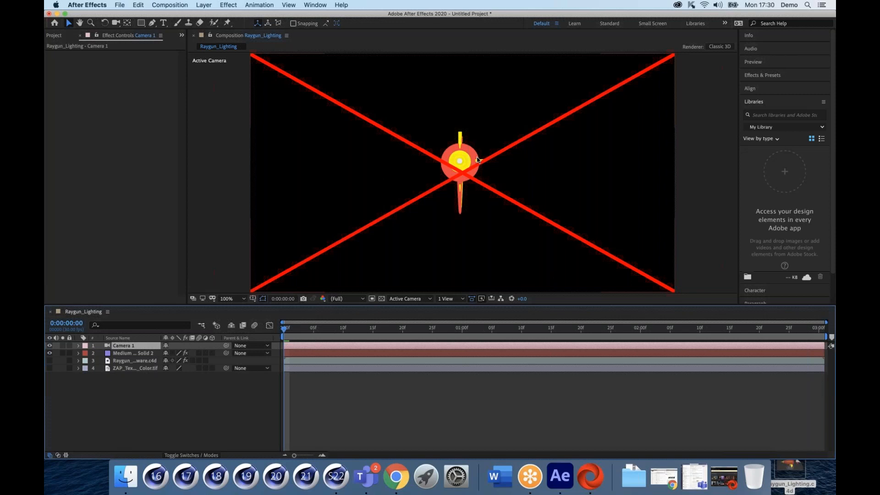
Step: Orbit Camera 1 around the raygun with the Unified Camera tool, adjusting viewer zoom
key(c)
mouse_move(469, 156)
mouse_down()
mouse_move(486, 146)
mouse_move(478, 146)
mouse_up()
key(super+z)
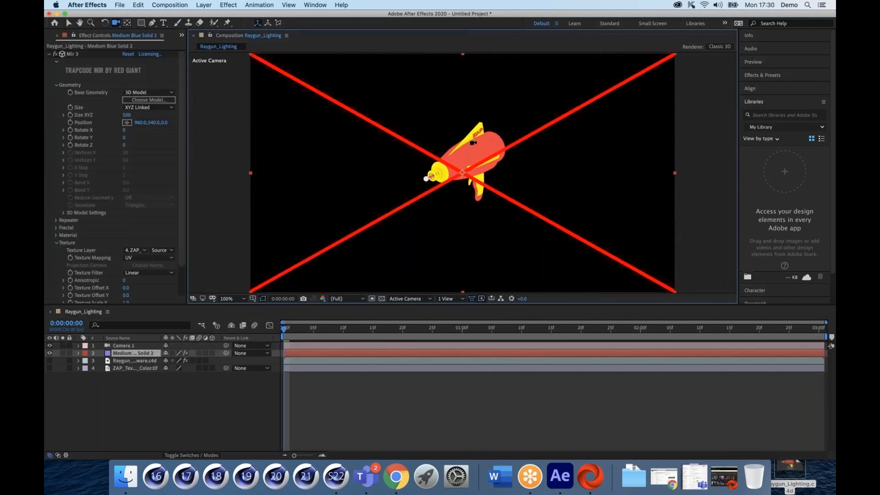
key(period)
key(comma)
key(comma)
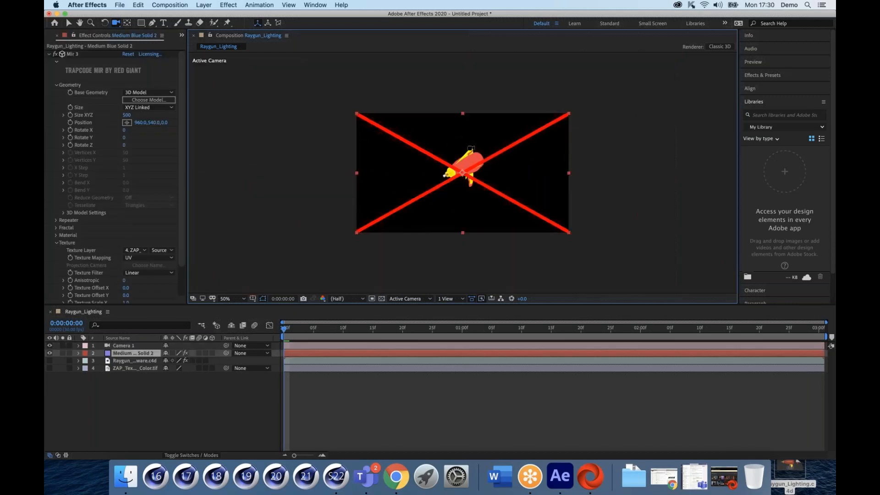
mouse_move(464, 162)
mouse_down()
mouse_move(469, 148)
mouse_move(430, 149)
mouse_move(438, 174)
mouse_move(483, 162)
mouse_move(468, 162)
mouse_up()
key(period)
key(period)
key(comma)
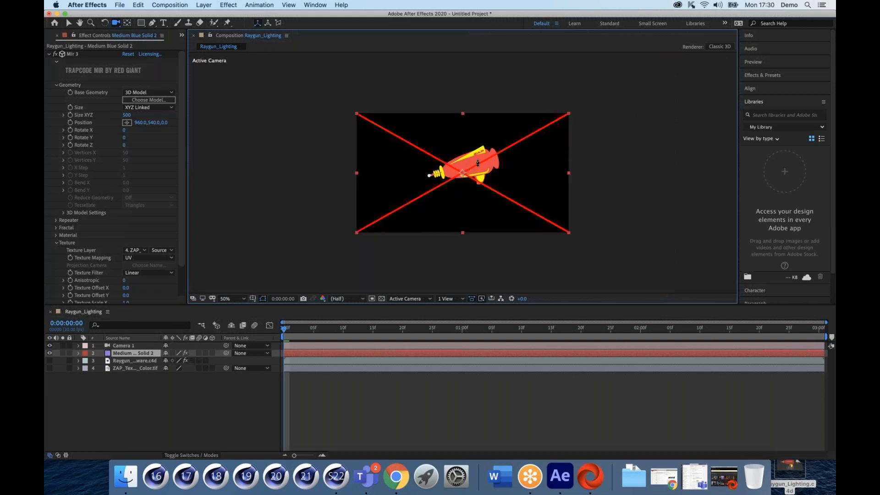
Step: Reframe Camera 1 and orbit it to a side view showing the ZAP lettering
click(483, 162)
drag(472, 164, 512, 165)
key(c)
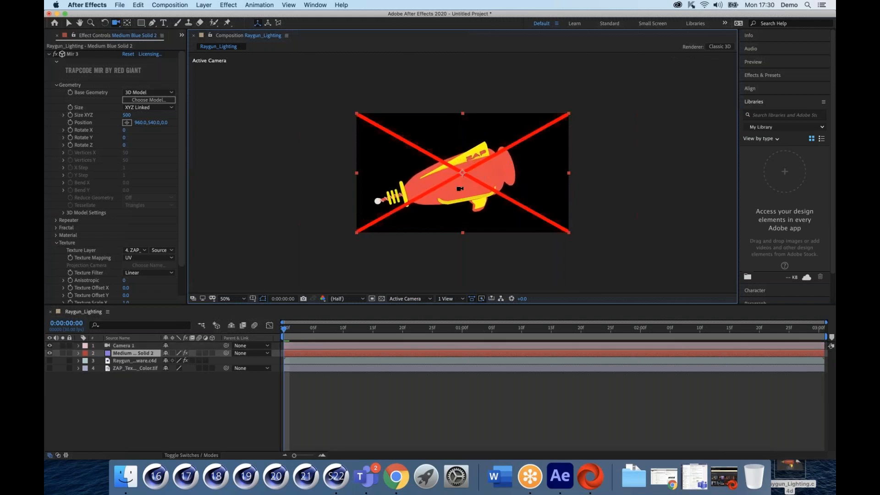
mouse_move(458, 188)
mouse_down()
mouse_move(477, 163)
mouse_move(532, 167)
mouse_move(491, 185)
mouse_move(462, 178)
mouse_up()
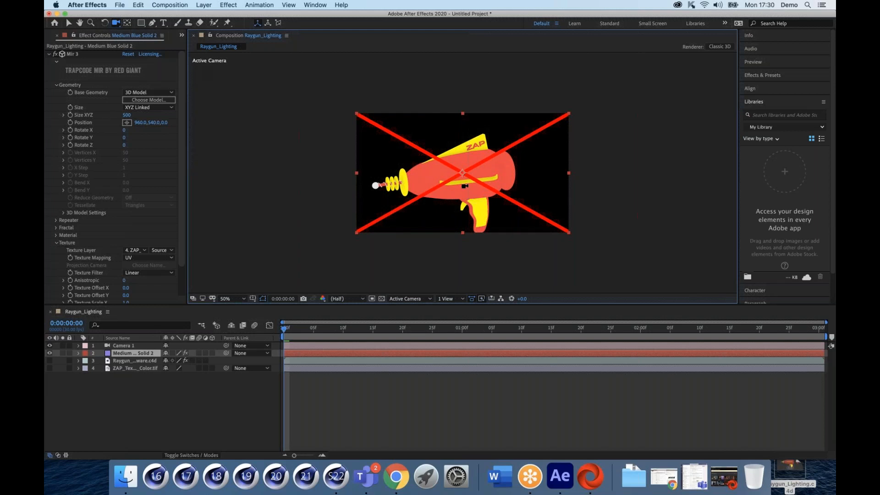
drag(462, 185, 467, 183)
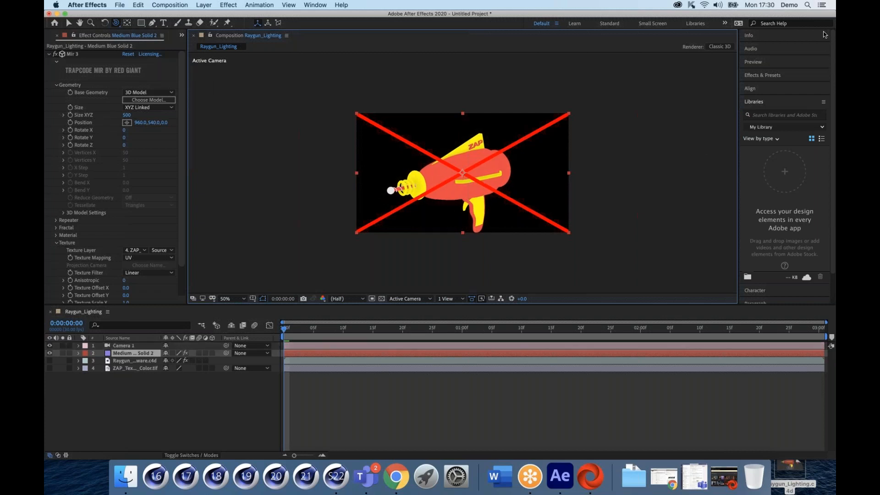
click(825, 30)
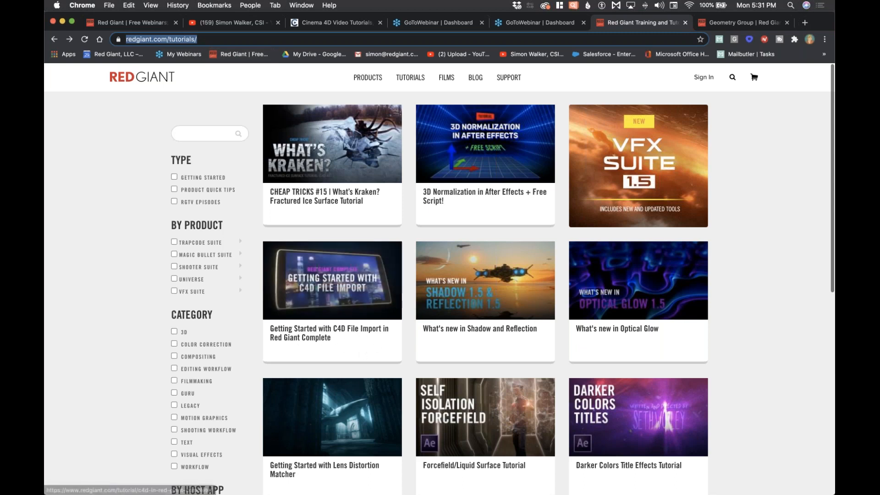
Step: Open the Getting Started with C4D File Import tutorial and play it to 1:18
click(333, 333)
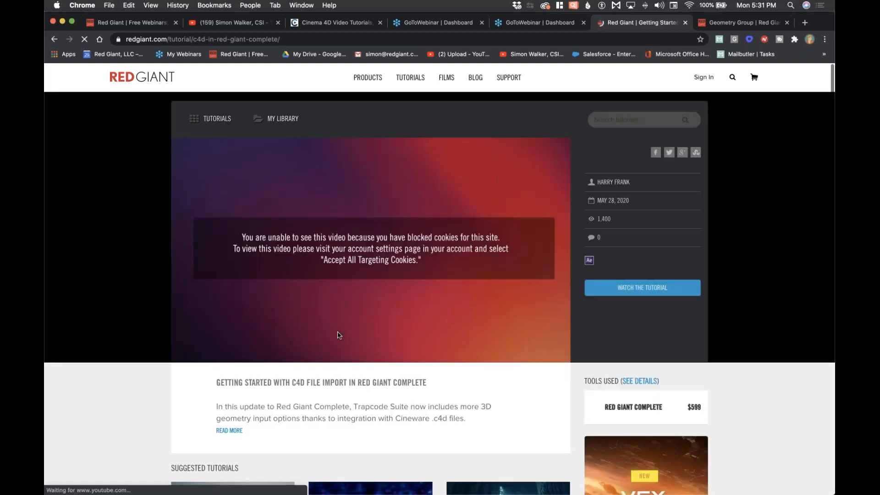
click(371, 249)
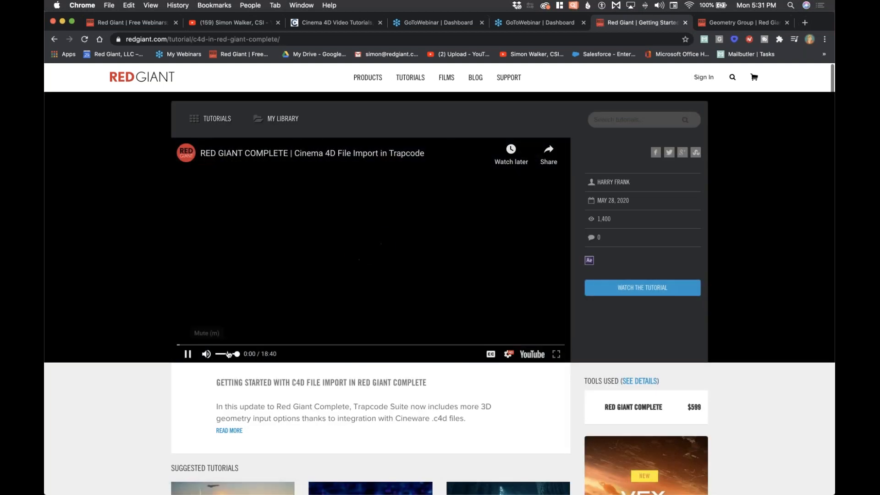
click(204, 344)
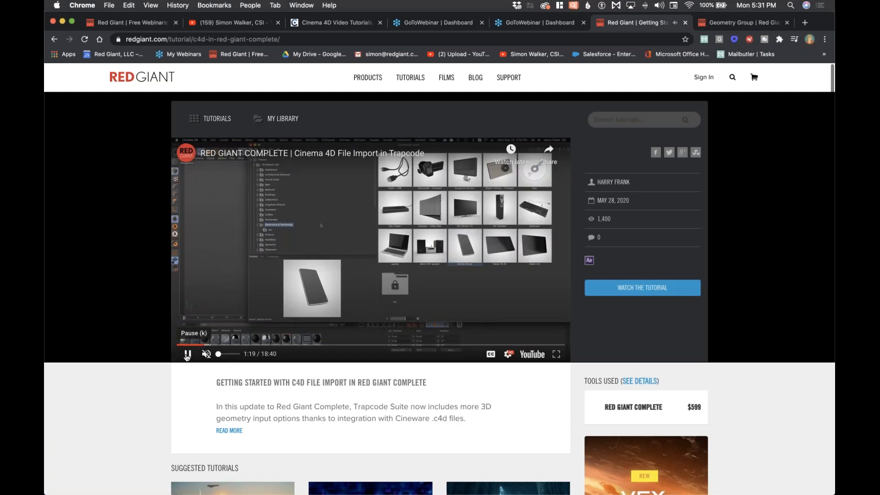
click(187, 355)
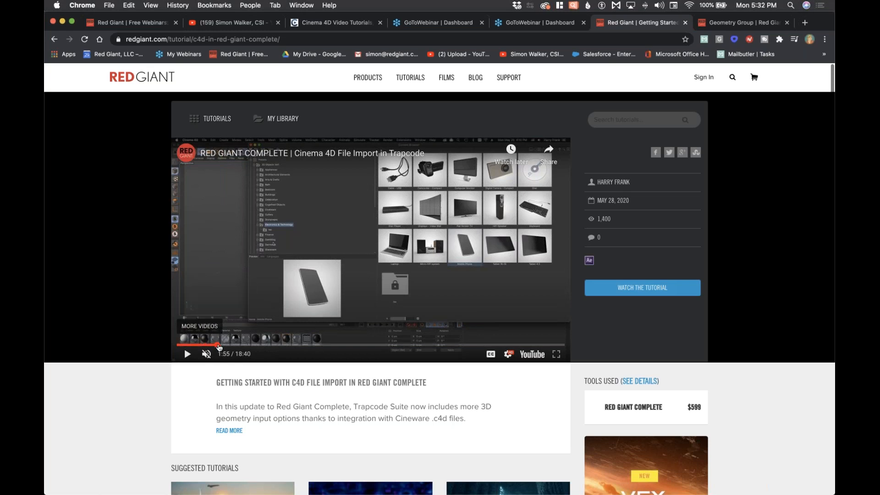
Step: Skip the tutorial video ahead through 1:55 and 2:47 to 3:17
click(217, 344)
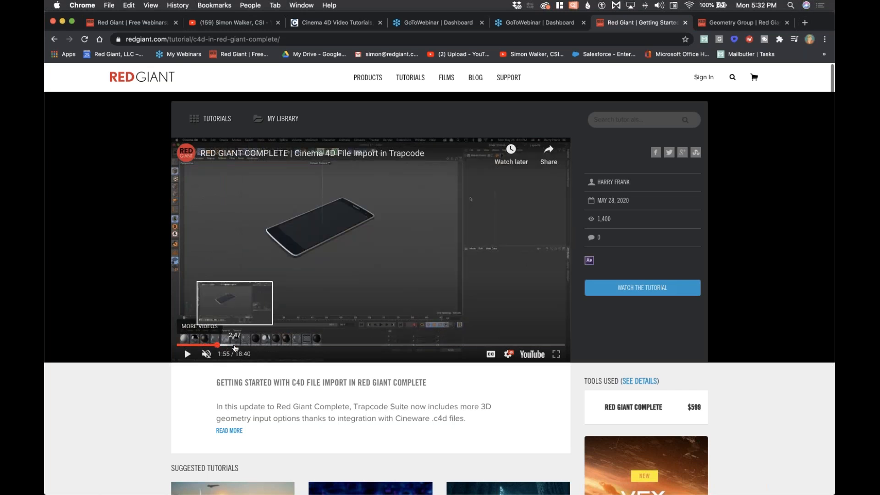
click(235, 344)
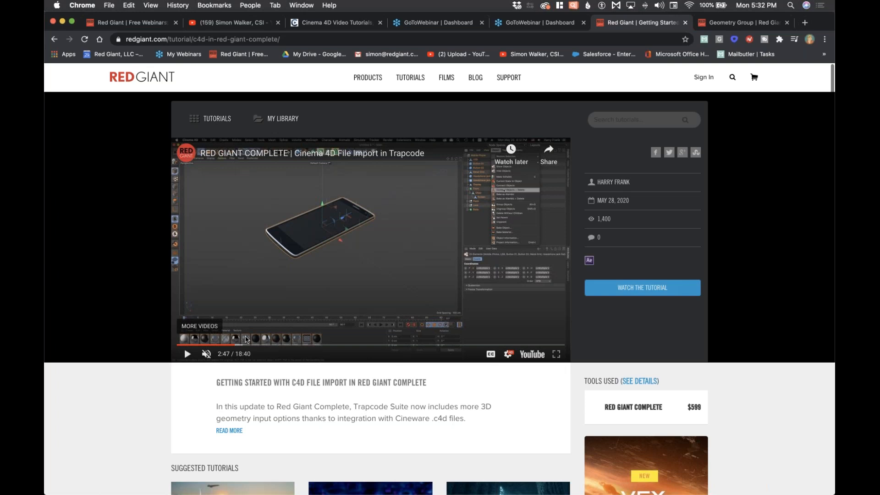
click(246, 344)
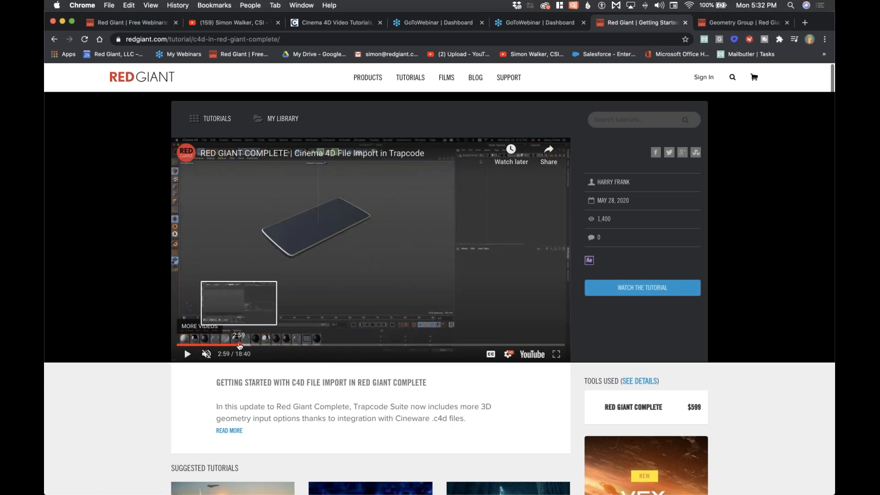
click(245, 346)
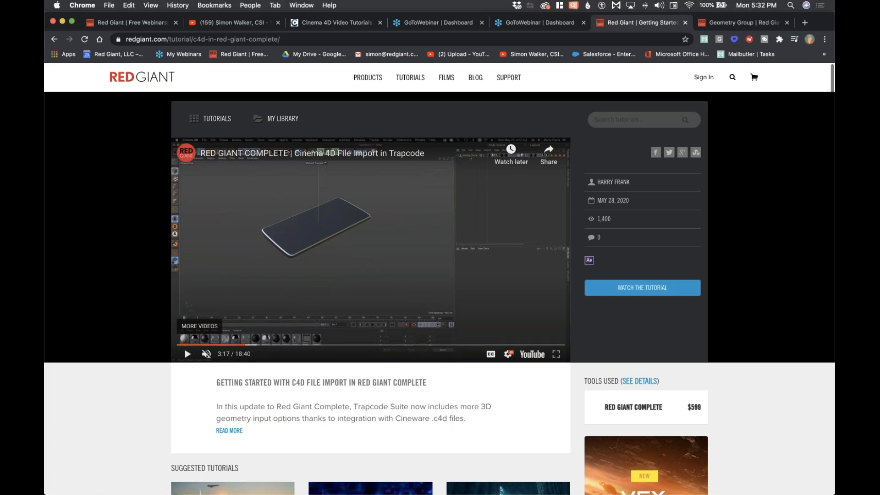
Step: Back in After Effects, hide the Supercomp layer and set the playhead to frame 5
mouse_move(223, 493)
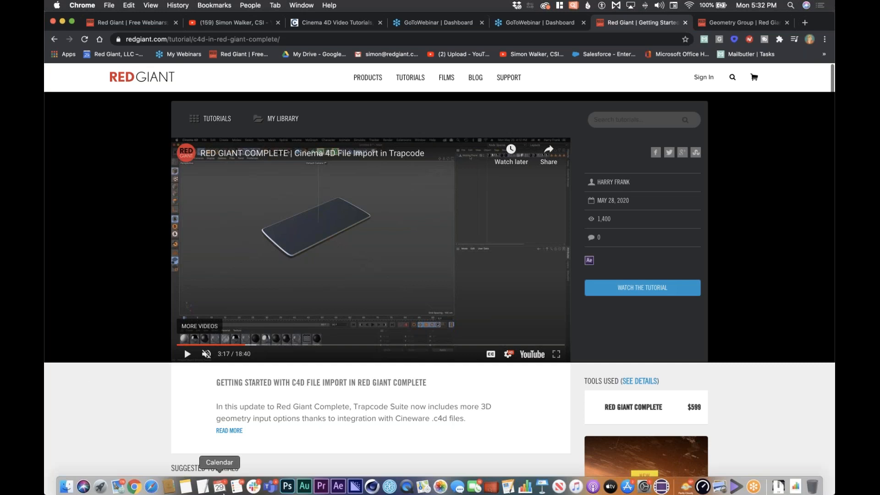
click(339, 485)
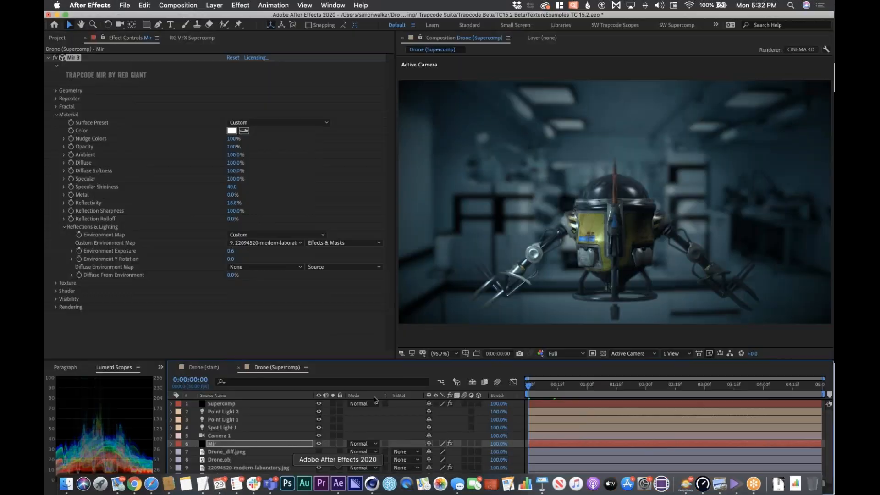
click(319, 404)
click(550, 385)
drag(549, 387, 536, 387)
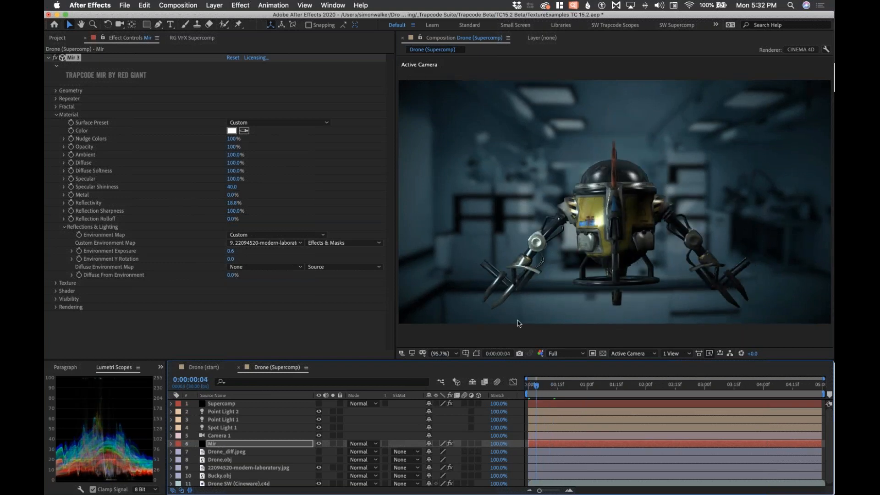
click(538, 385)
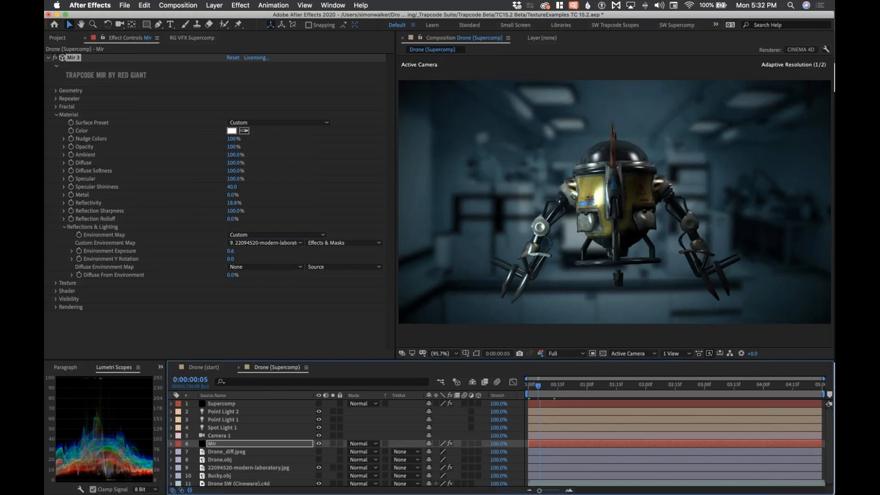
click(202, 446)
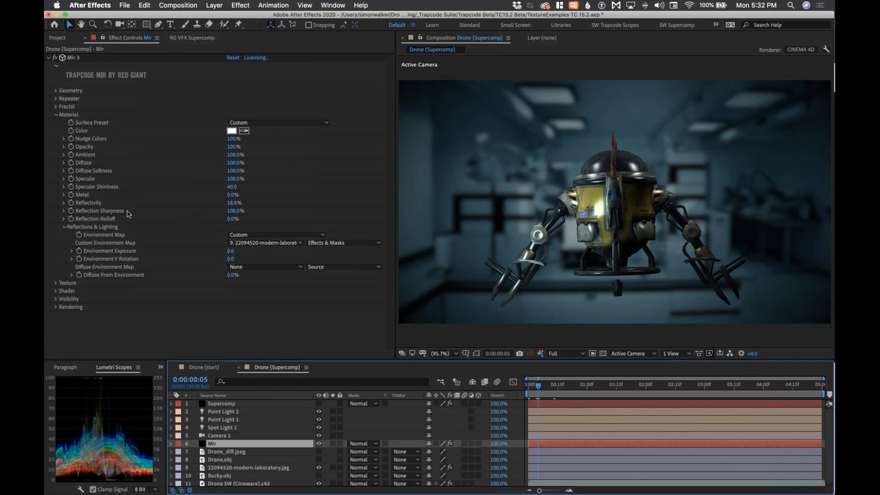
Step: Keep Mir's geometry as 3D Model using Drone SW (Cineware).c4d
click(56, 91)
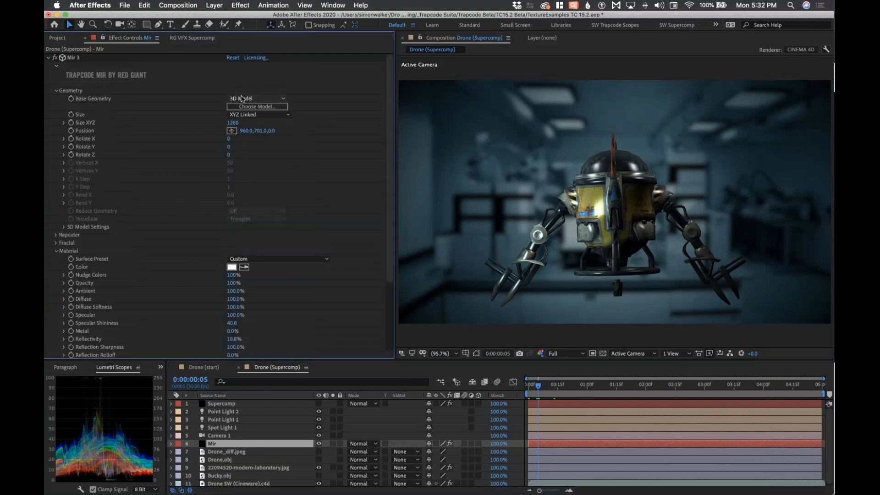
click(242, 98)
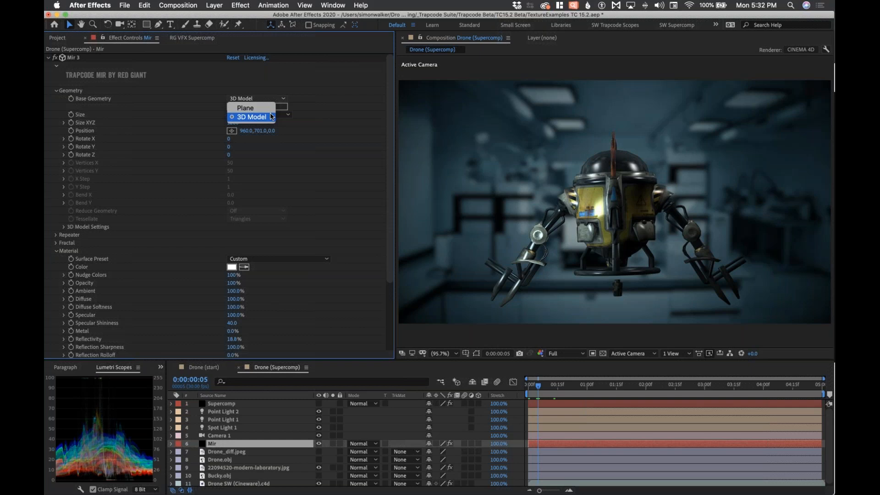
click(274, 117)
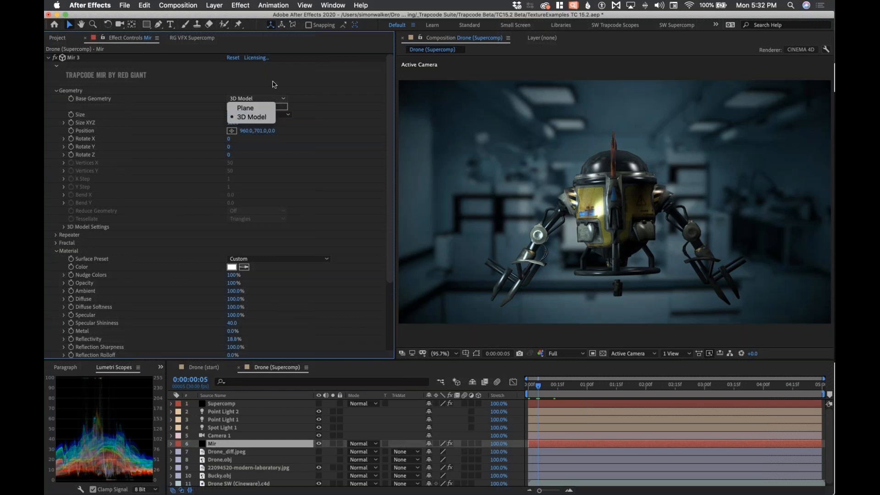
click(64, 227)
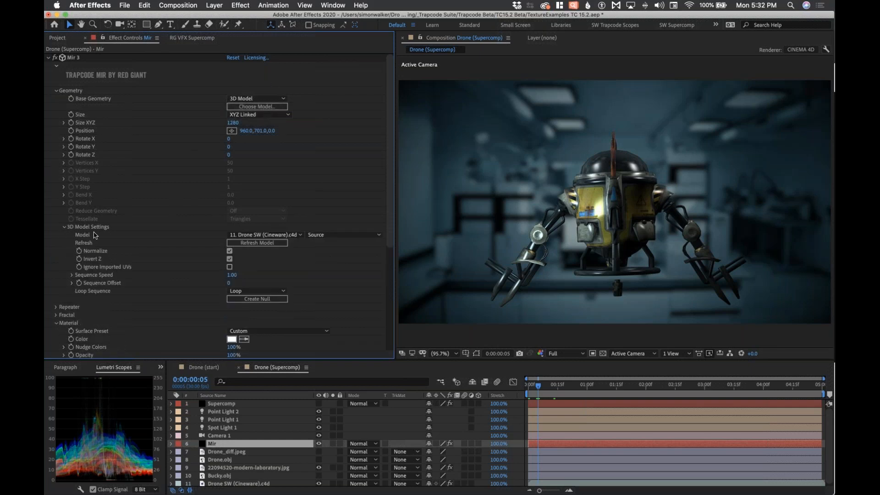
click(271, 235)
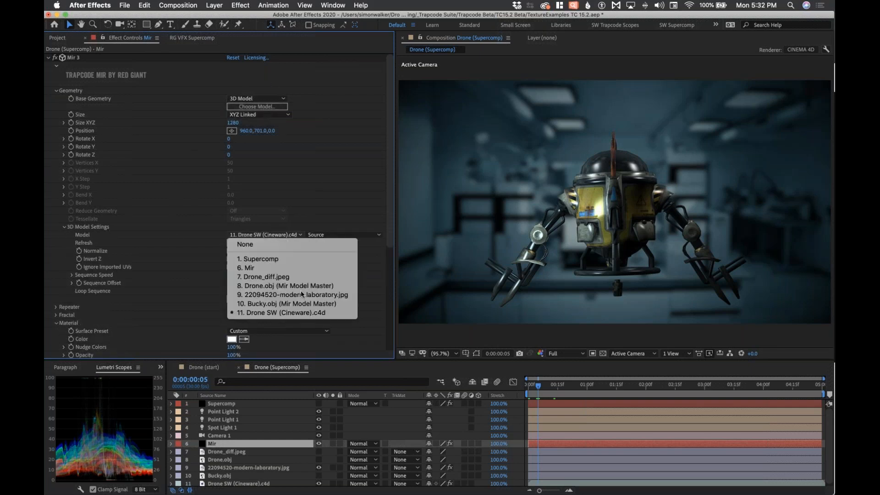
click(343, 314)
drag(391, 212, 393, 272)
scroll(82, 298, down, 5)
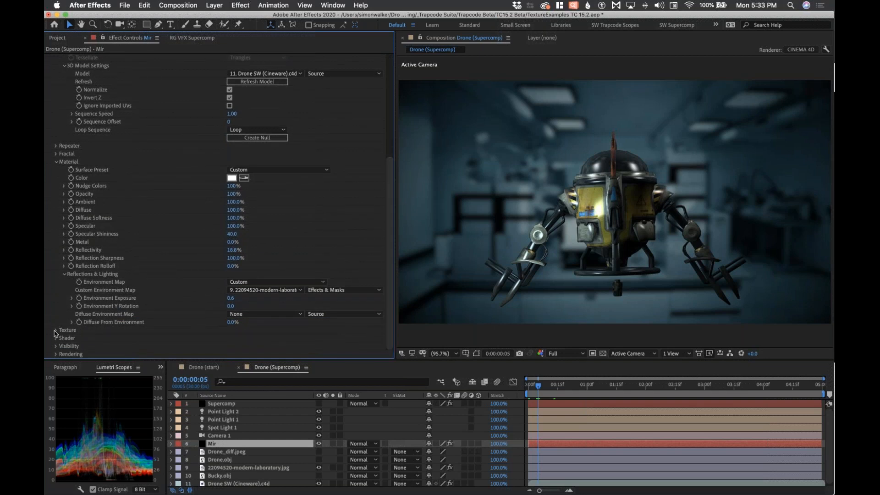
Step: Compare the drone without and with Drone_diff.jpeg as texture, then show the laboratory background's effects
click(55, 330)
scroll(184, 284, down, 5)
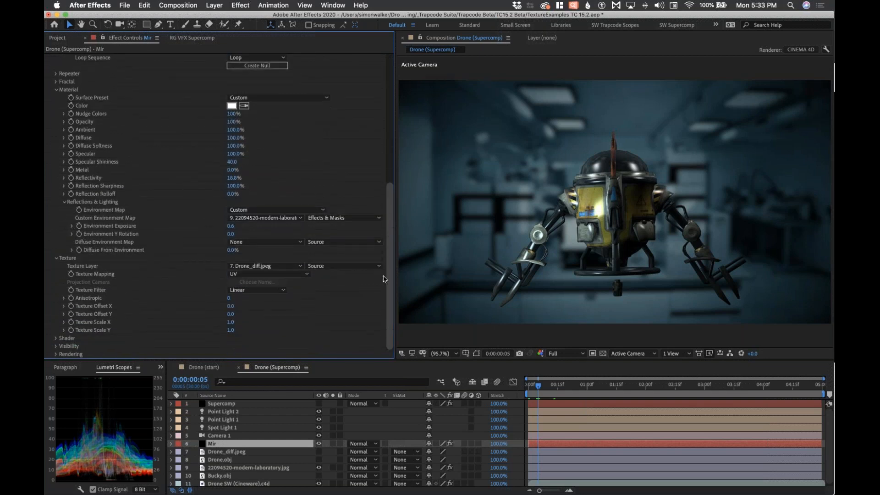
click(237, 265)
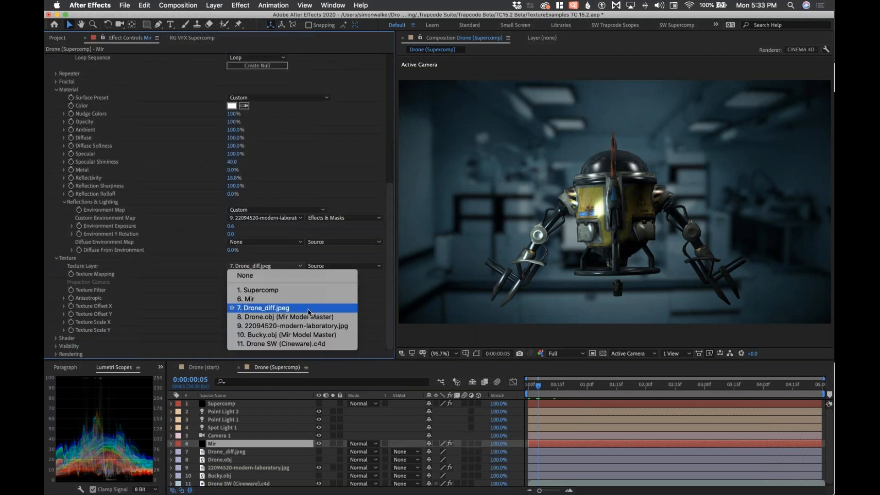
click(258, 277)
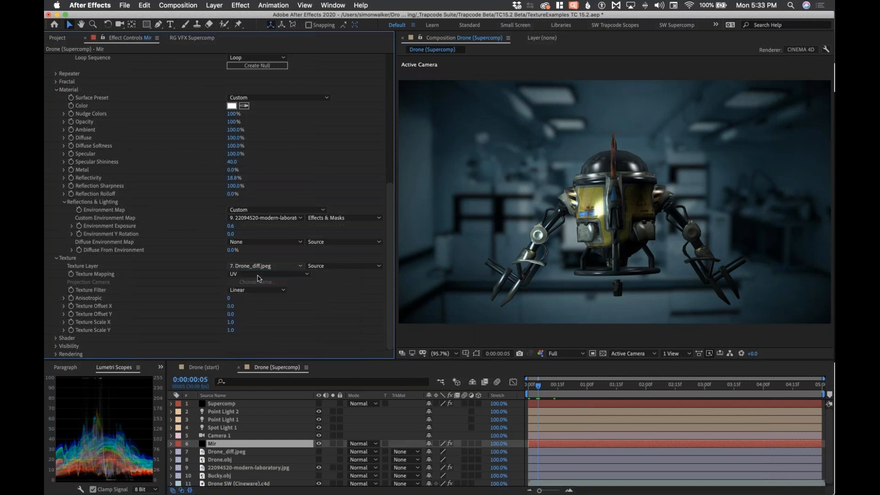
click(271, 267)
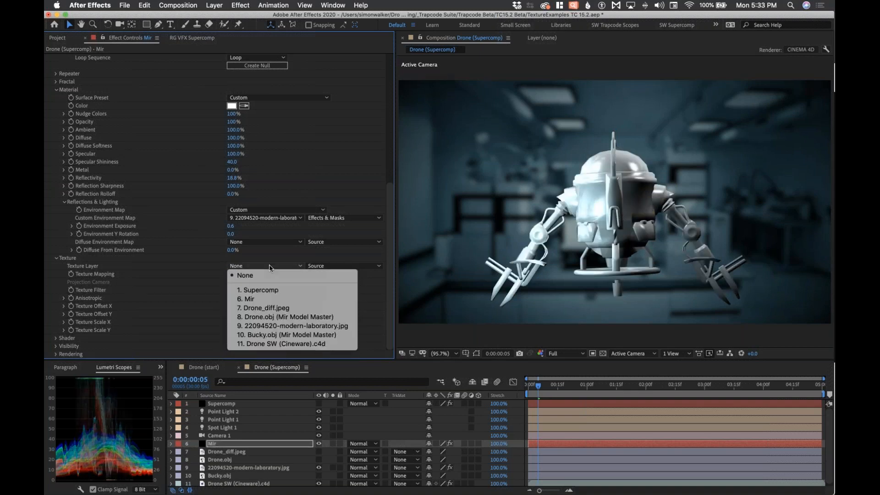
click(288, 308)
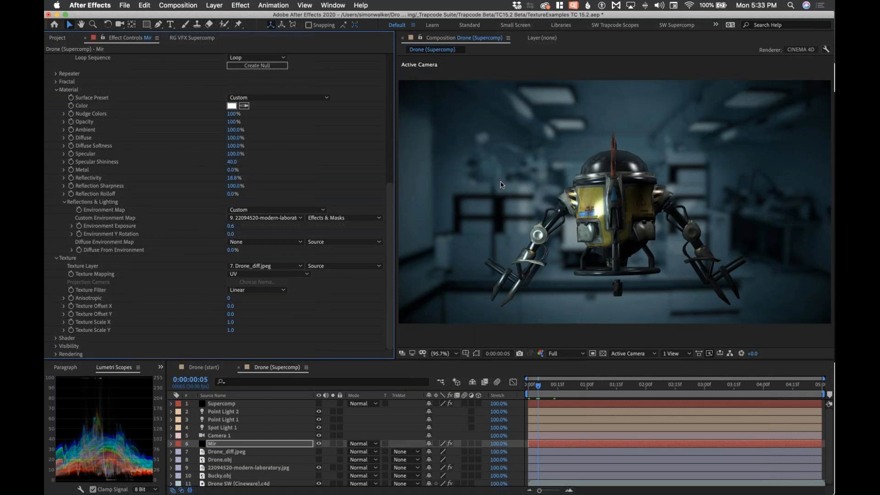
click(269, 468)
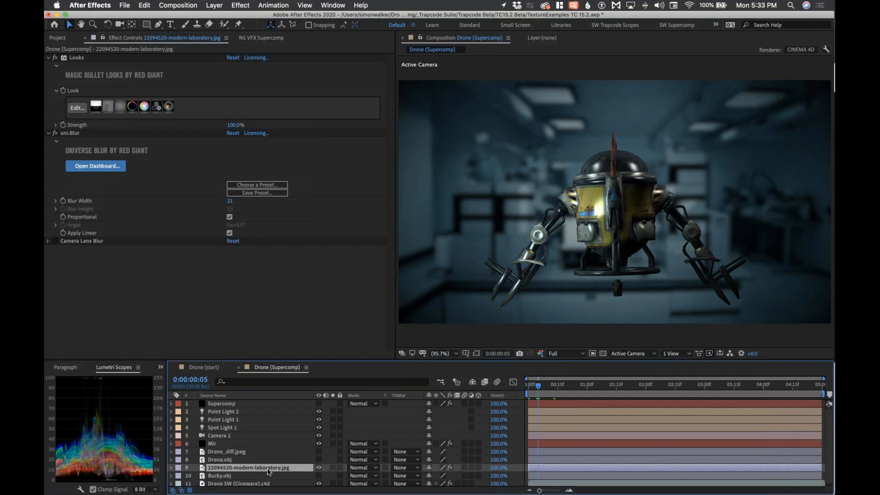
click(333, 467)
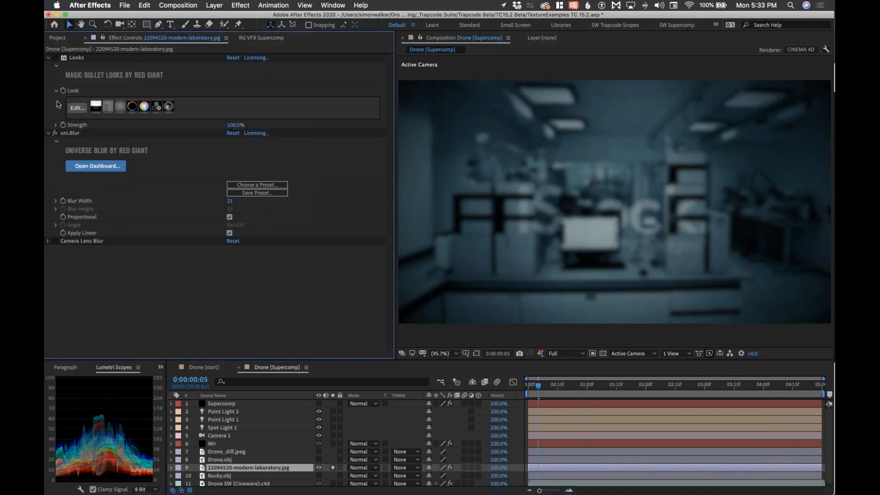
click(55, 58)
click(55, 133)
click(55, 133)
click(55, 58)
click(333, 468)
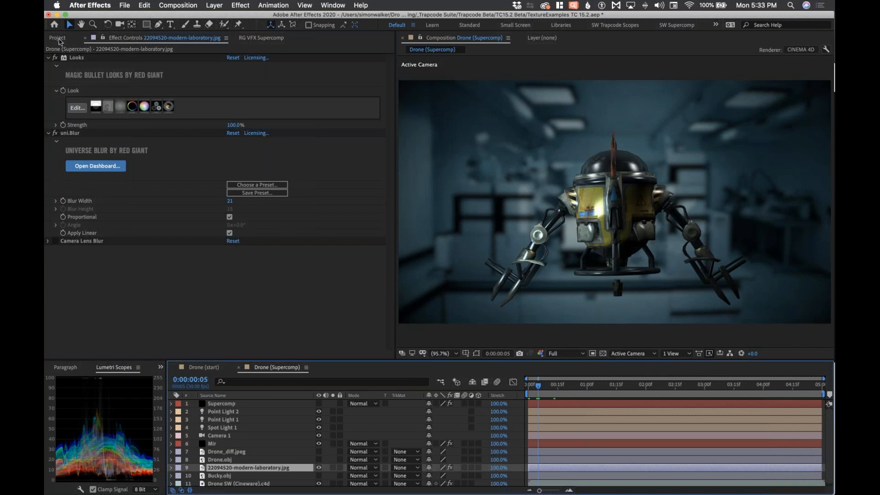
click(58, 39)
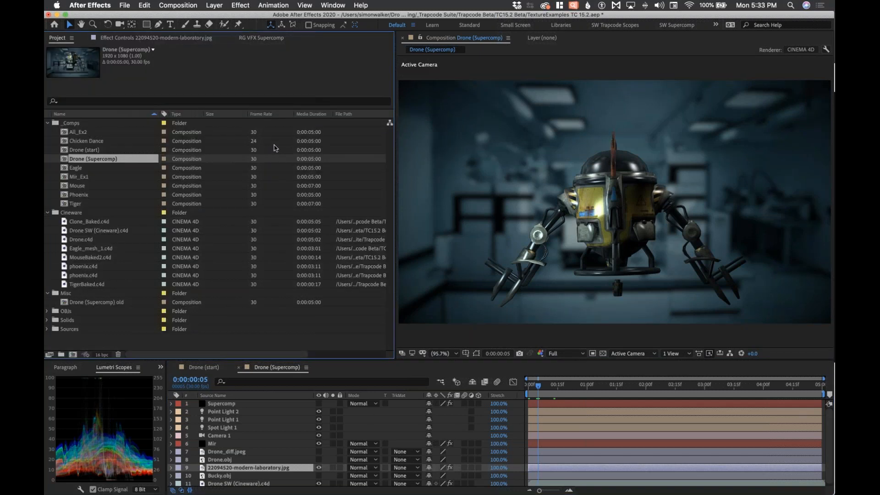
click(166, 38)
Step: Select the Mir layer and scroll to its Custom environment map and Drone_diff.jpeg texture settings
click(215, 444)
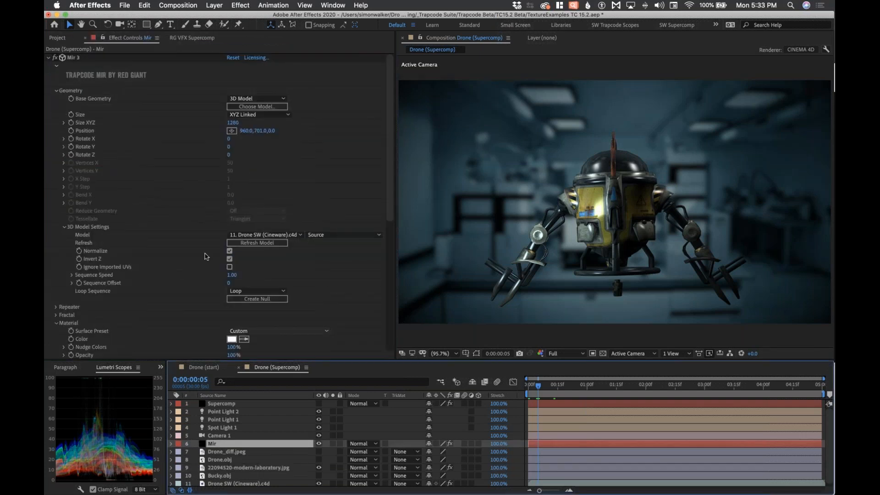
drag(391, 197, 398, 302)
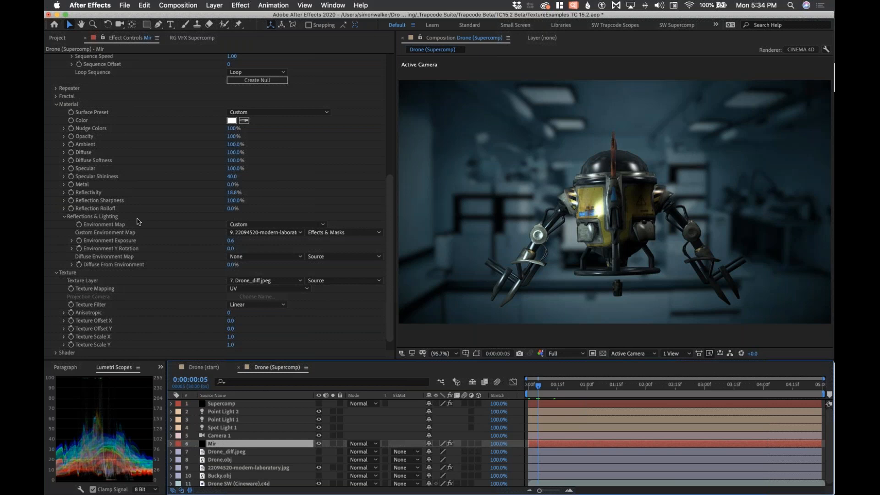
Step: Set Mir's Custom Environment Map layer to 9. 22094520-modern-laboratory.jpg
click(254, 234)
click(251, 243)
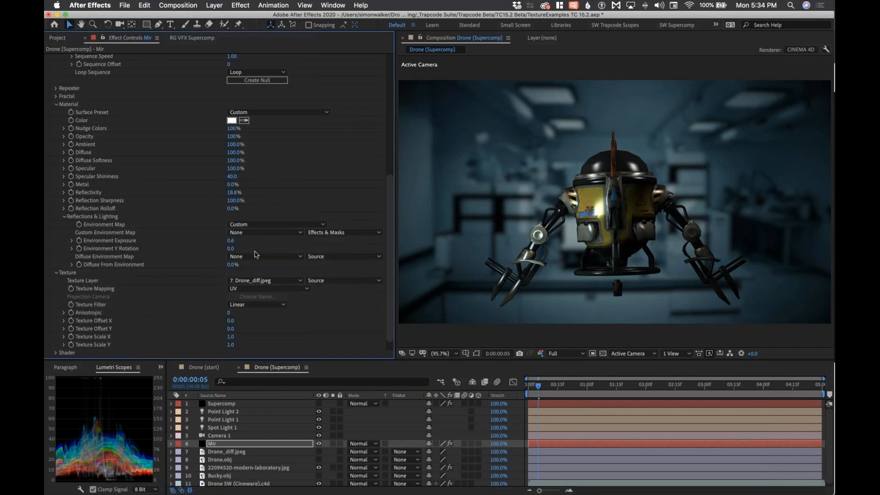
click(253, 233)
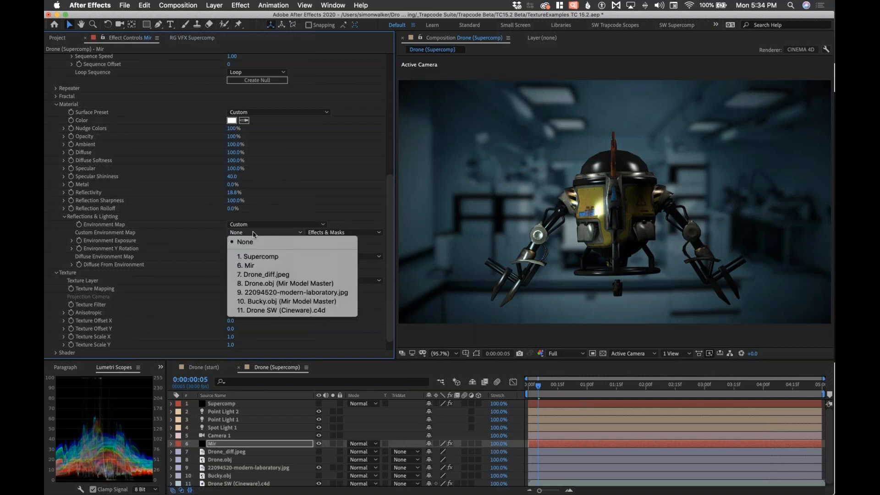
click(317, 293)
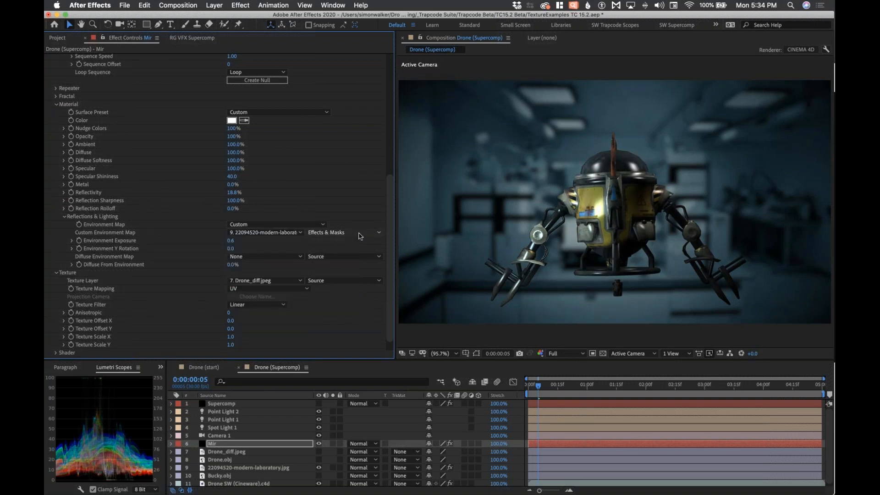
click(360, 232)
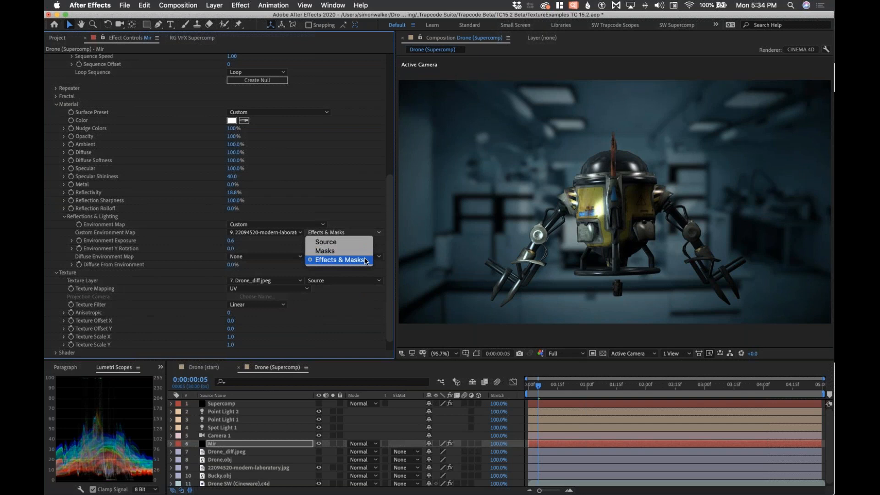
click(192, 242)
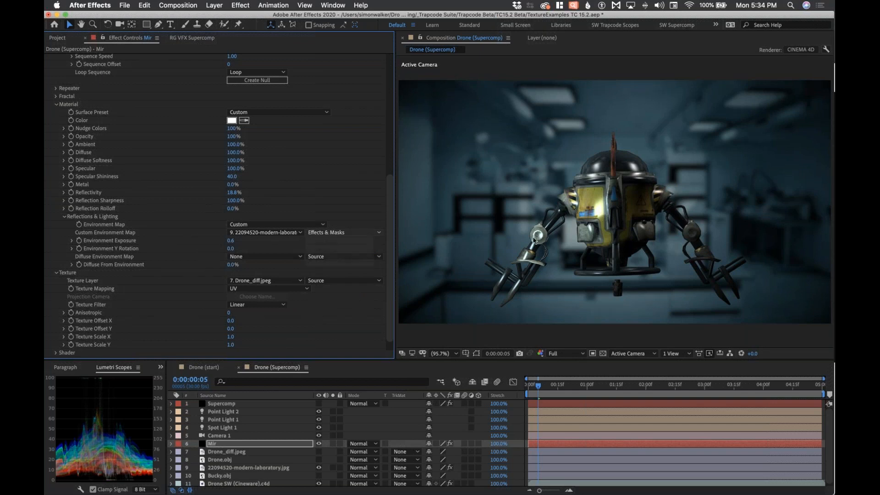
click(281, 233)
click(279, 237)
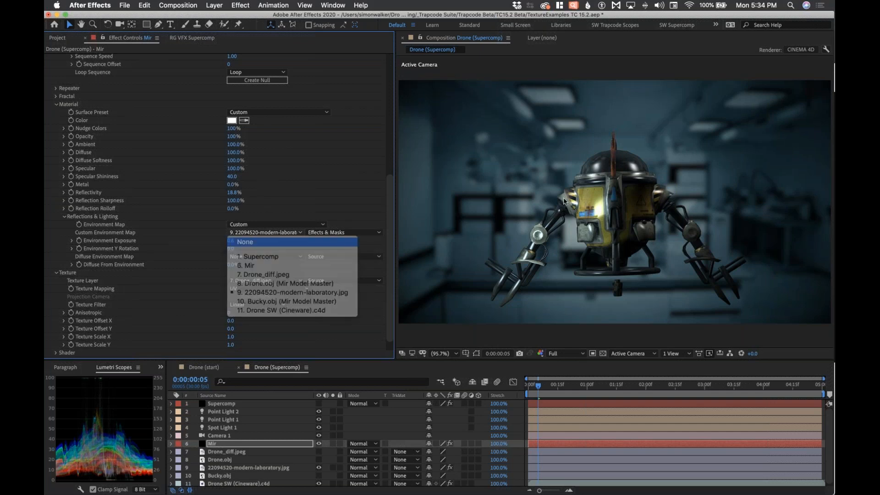
click(277, 235)
click(321, 296)
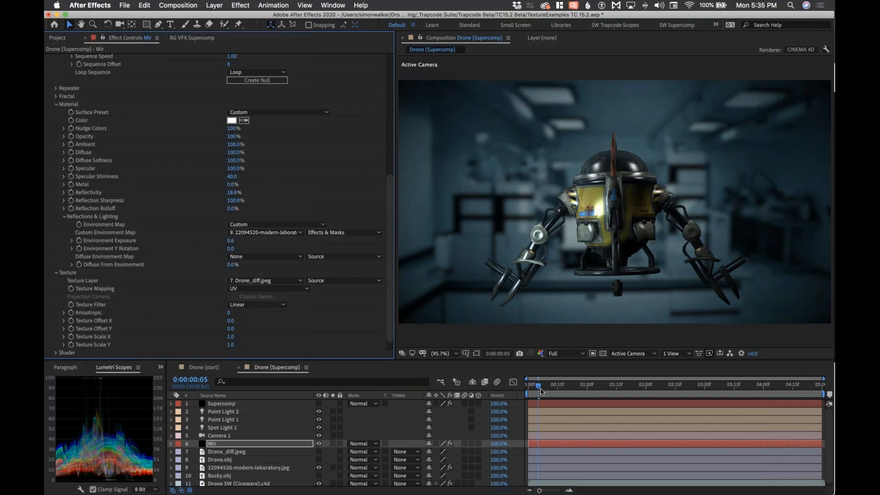
Step: Scrub the early frames to preview the drone, refresh the Cineware model, then switch to Chrome
click(541, 386)
drag(546, 388, 538, 387)
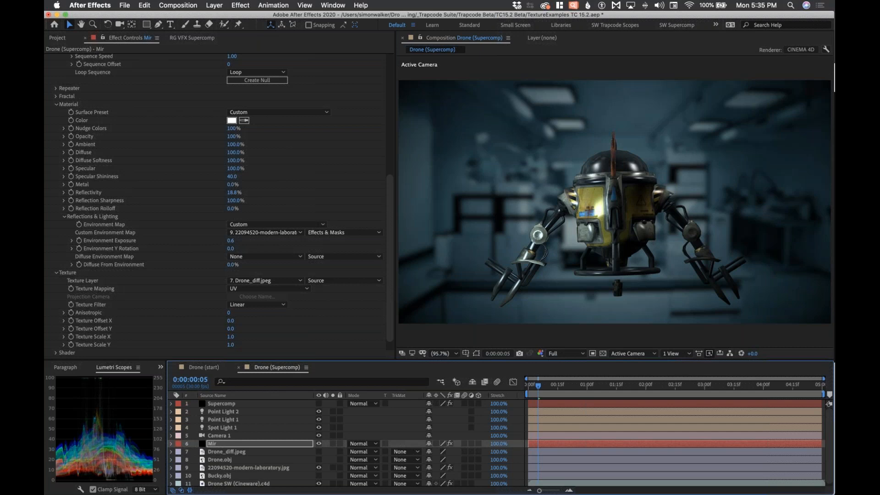
scroll(394, 126, up, 6)
scroll(392, 81, down, 7)
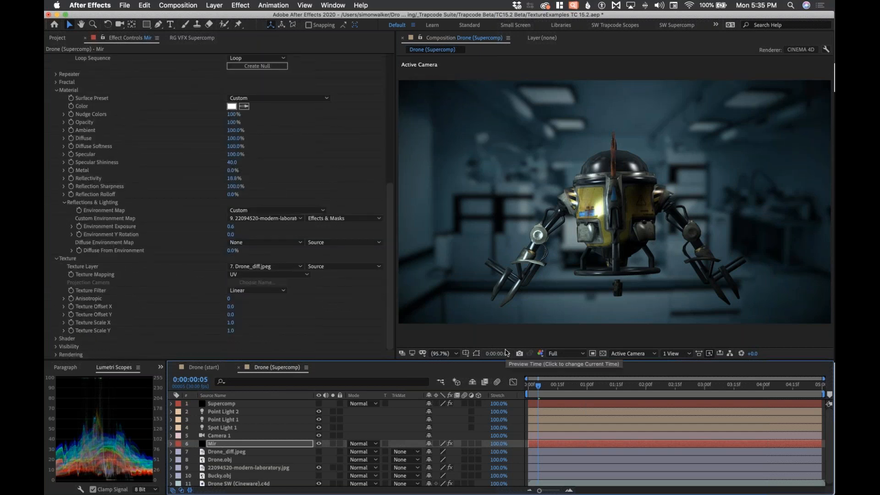
drag(390, 295, 397, 129)
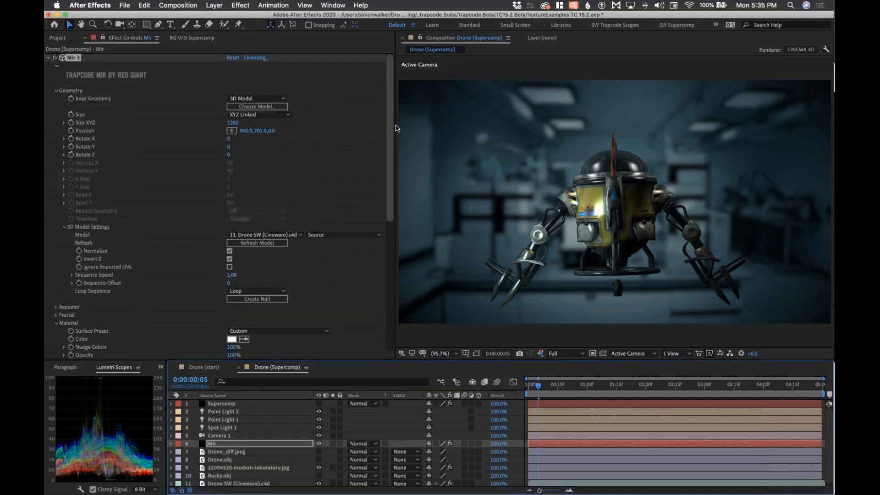
click(284, 242)
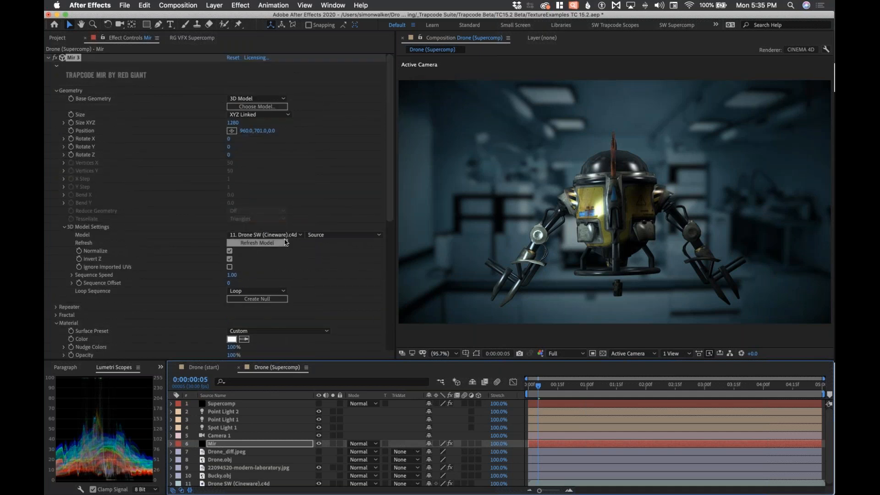
key(super+Tab)
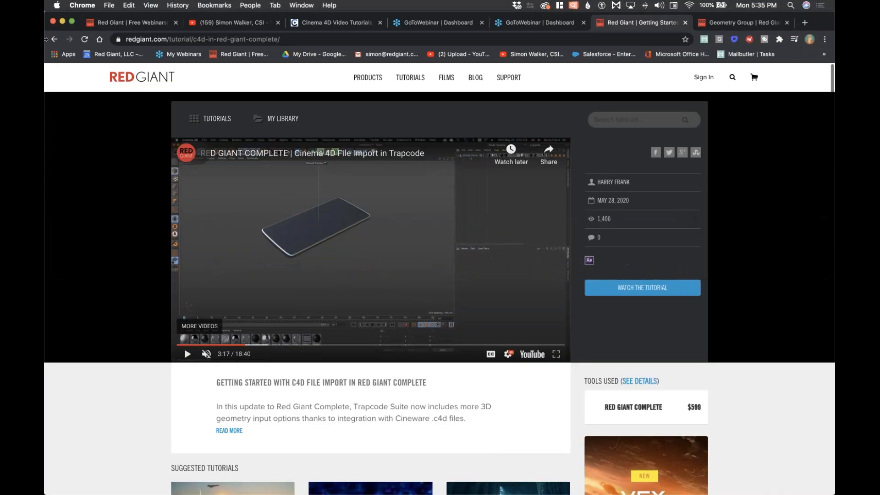
Step: Play the Using Animated Cineware files in Trapcode Mir video muted, then return to the Videos list
click(222, 23)
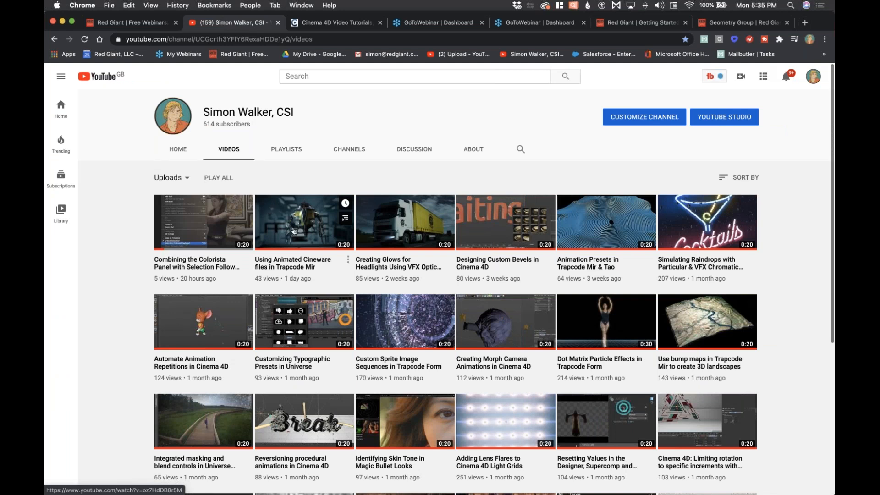
click(317, 270)
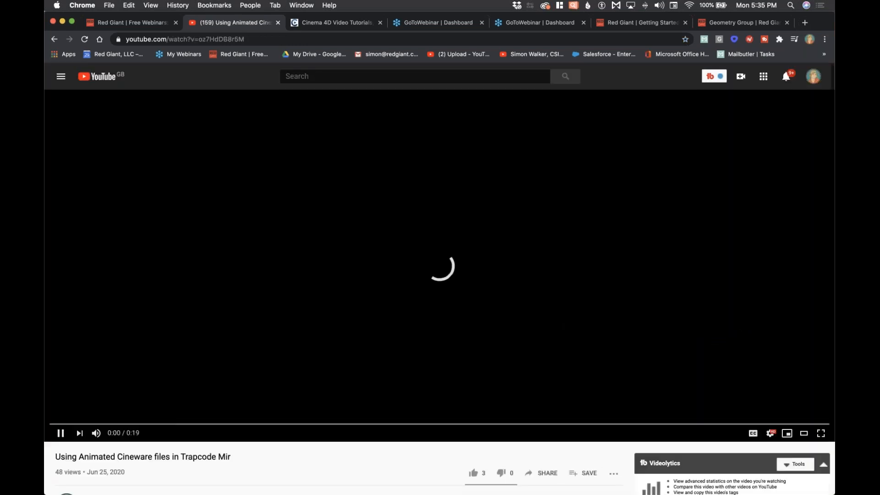
click(97, 433)
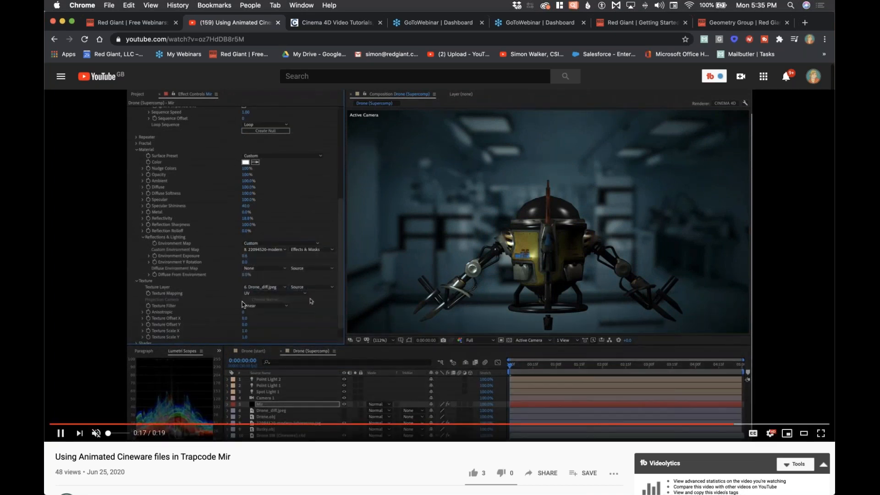
click(52, 40)
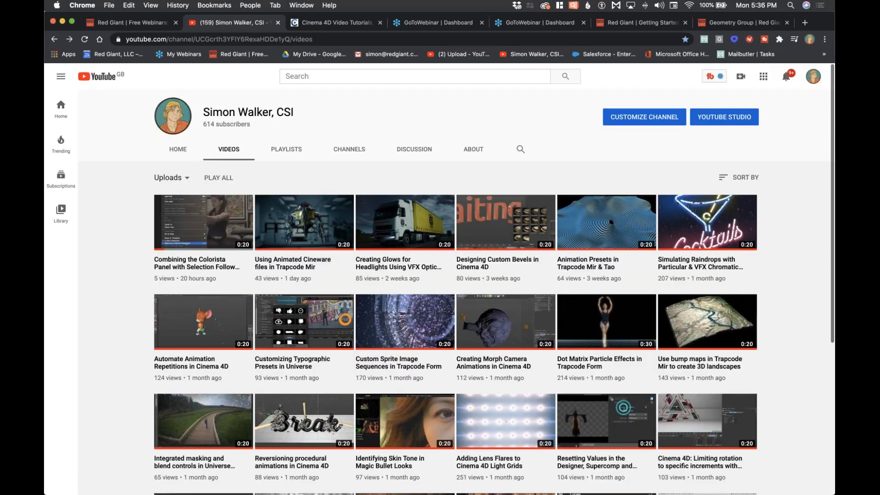
key(super+Tab)
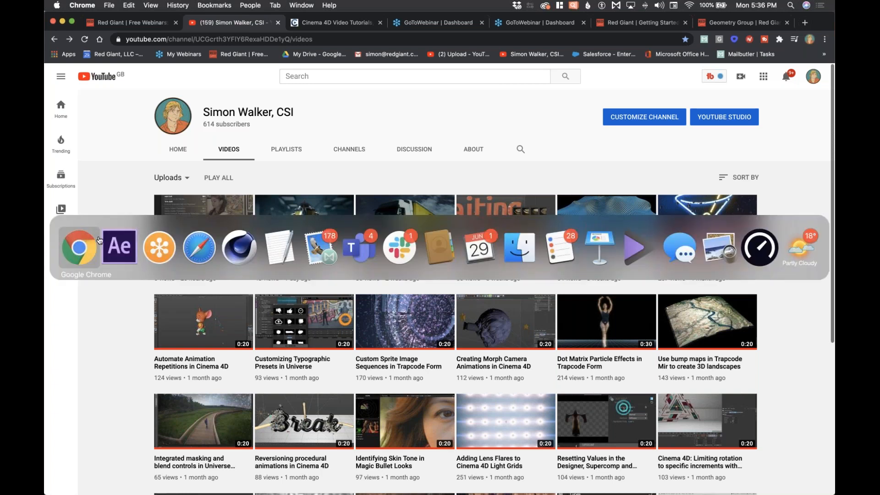
Step: Bring After Effects back to the front, then switch to another application again
click(119, 248)
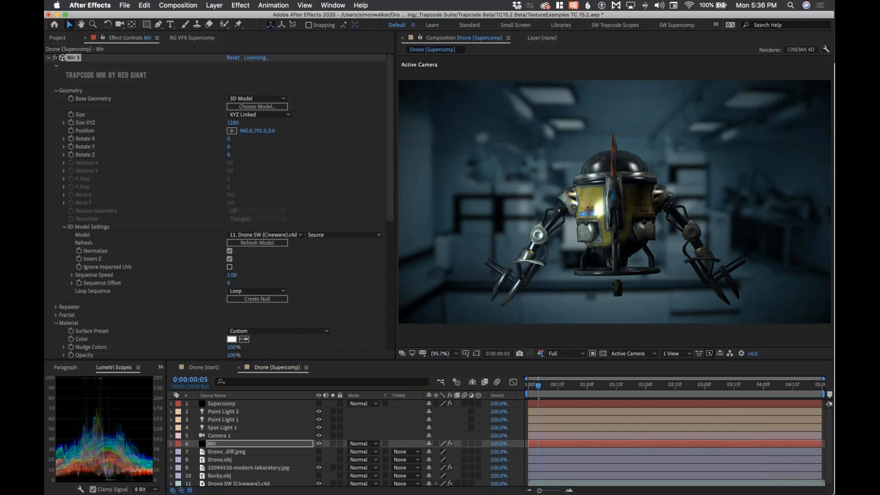
key(super+Tab)
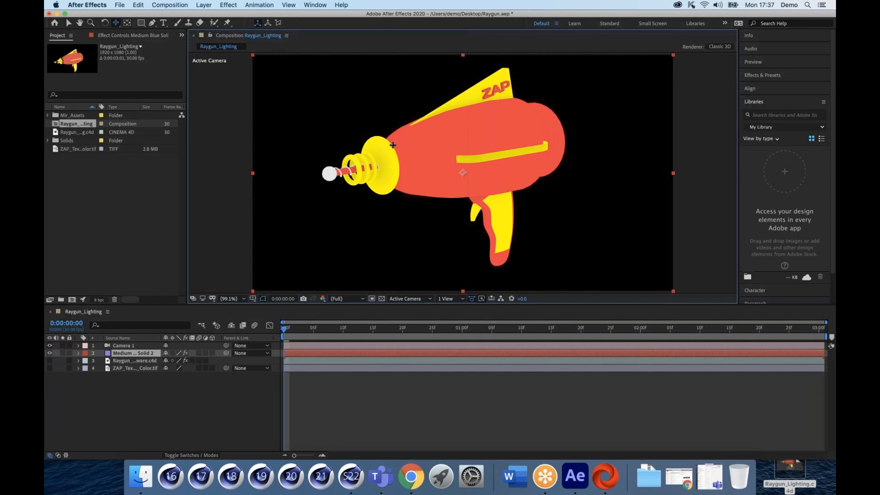
Step: Apply Effect > RG Universe Stylize > uni.Holomatrix II to the Medium Blue Solid 2 layer
click(227, 6)
mouse_move(328, 214)
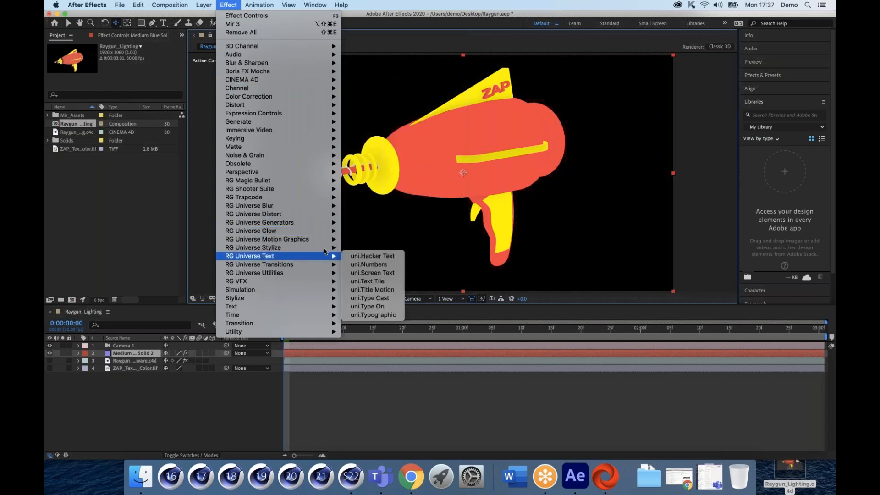
mouse_move(324, 249)
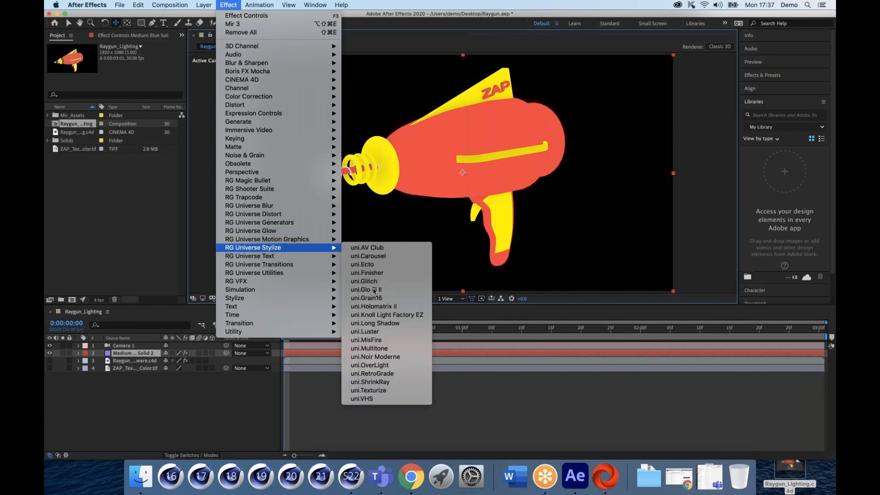
click(383, 307)
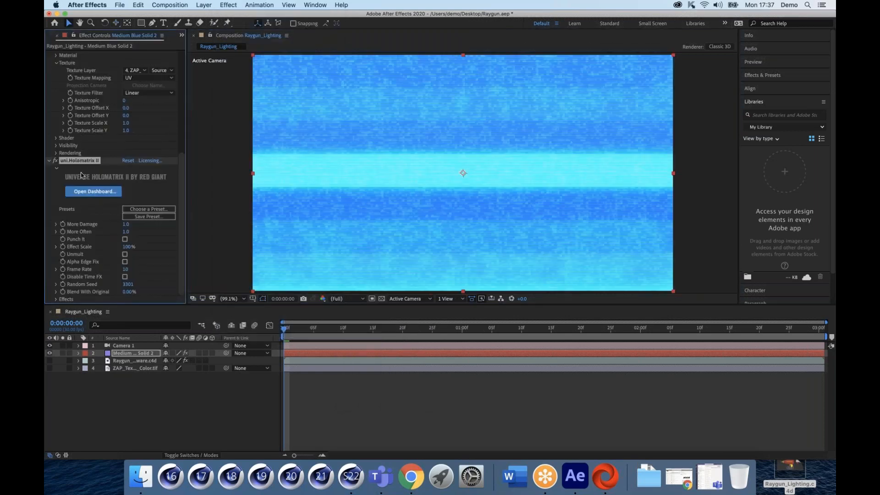
Step: Add a second Holomatrix II from the Universe Dashboard's enlarged Stylize category
click(83, 196)
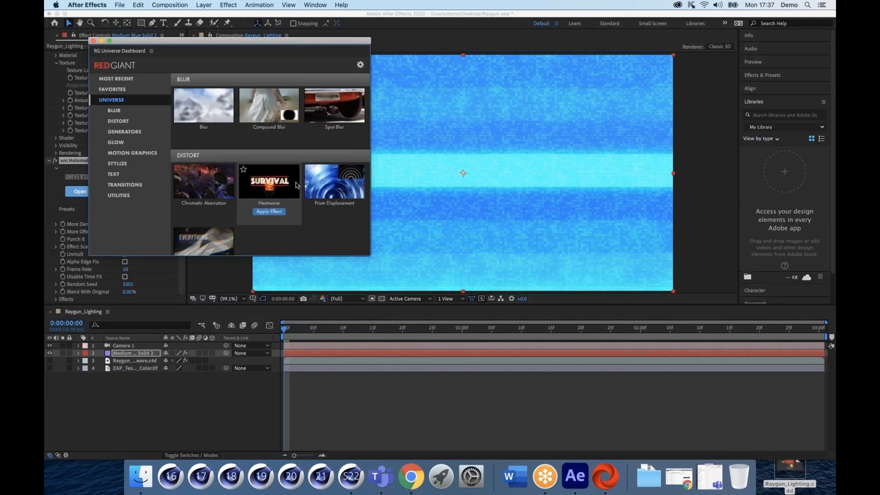
click(118, 163)
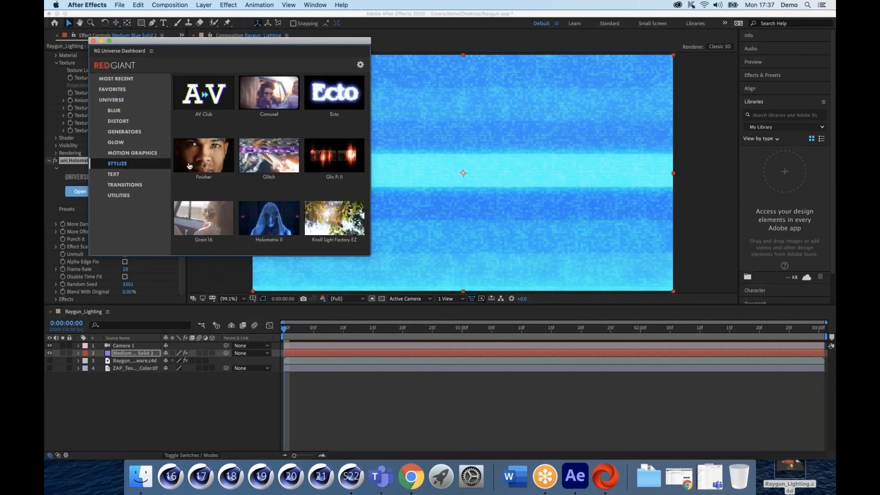
scroll(275, 170, down, 2)
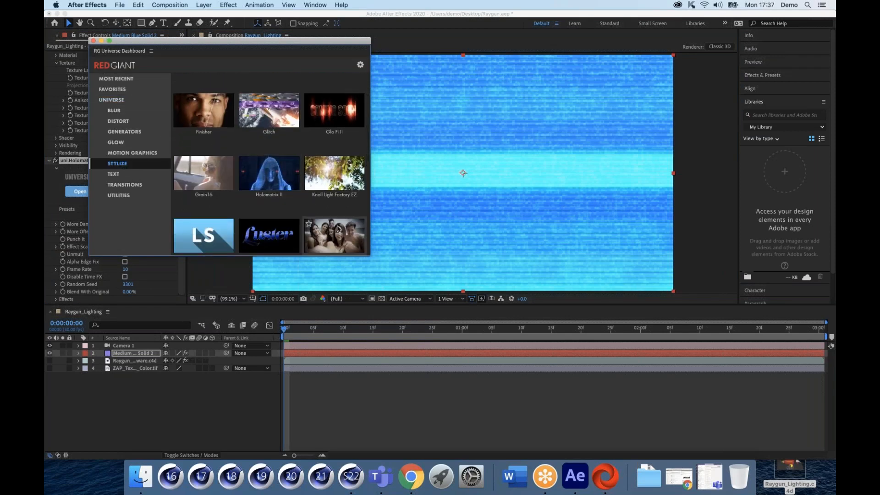
drag(371, 256, 534, 358)
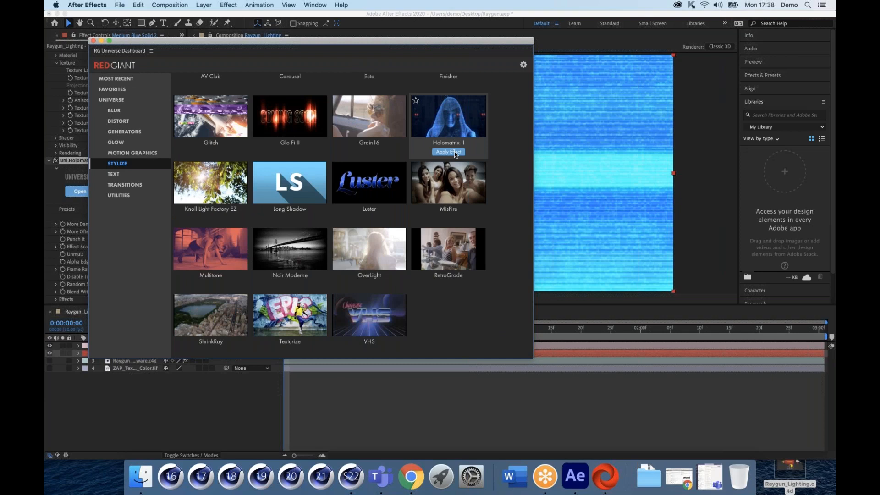
click(93, 41)
Step: Browse the dashboard's Universe category, reposition the window, and close the Universe Dashboard
scroll(133, 171, down, 3)
click(147, 176)
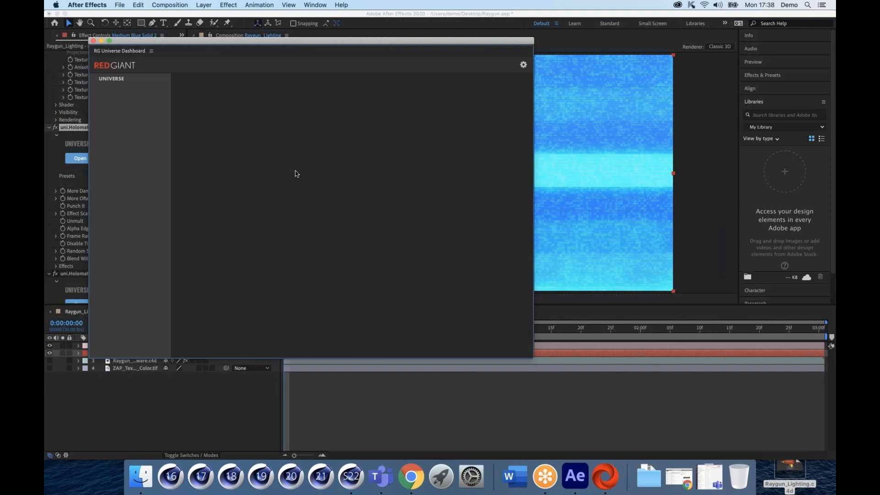
click(130, 81)
drag(200, 42, 249, 71)
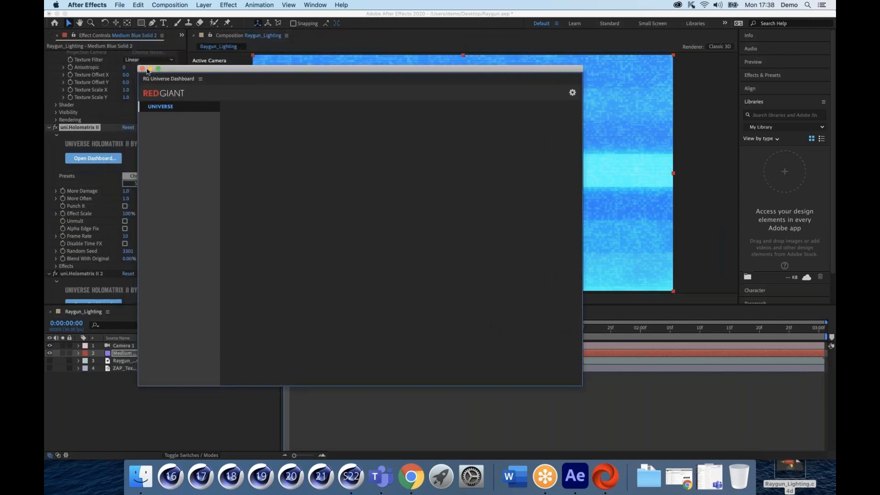
click(142, 69)
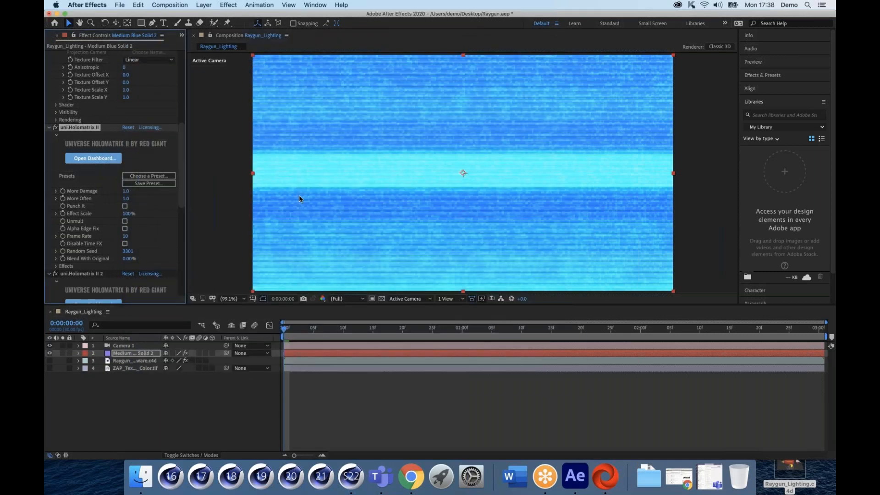
Step: Delete the duplicate uni.Holomatrix II 2 effect from Medium Blue Solid 2
scroll(96, 228, down, 3)
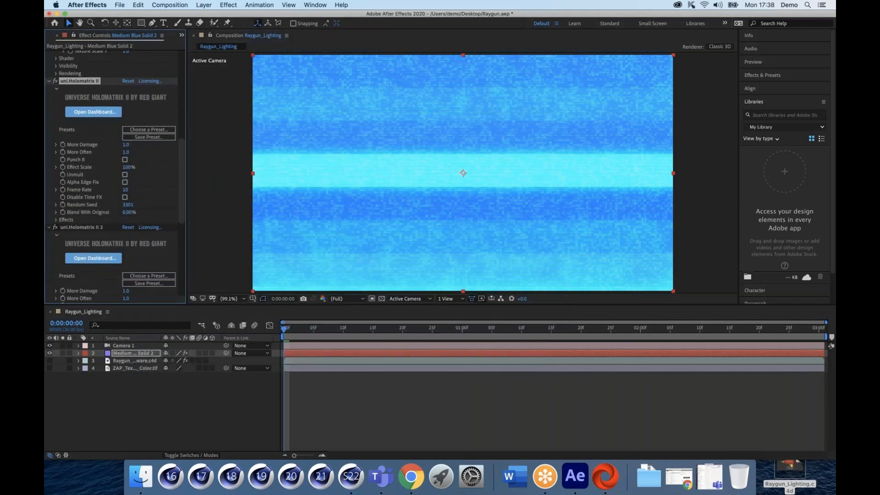
scroll(73, 225, down, 1)
click(71, 216)
click(70, 216)
key(Delete)
Step: Collapse the Holomatrix II 3 and Texture settings groups in Effect Controls
click(54, 215)
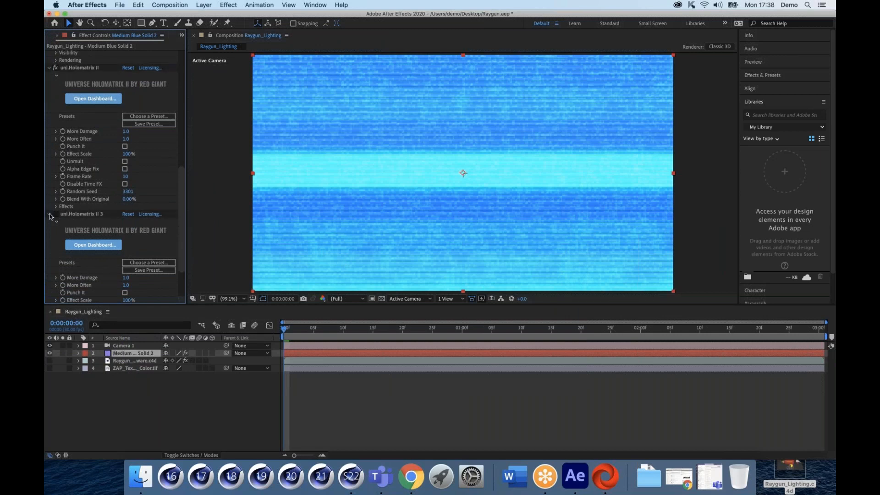
click(50, 215)
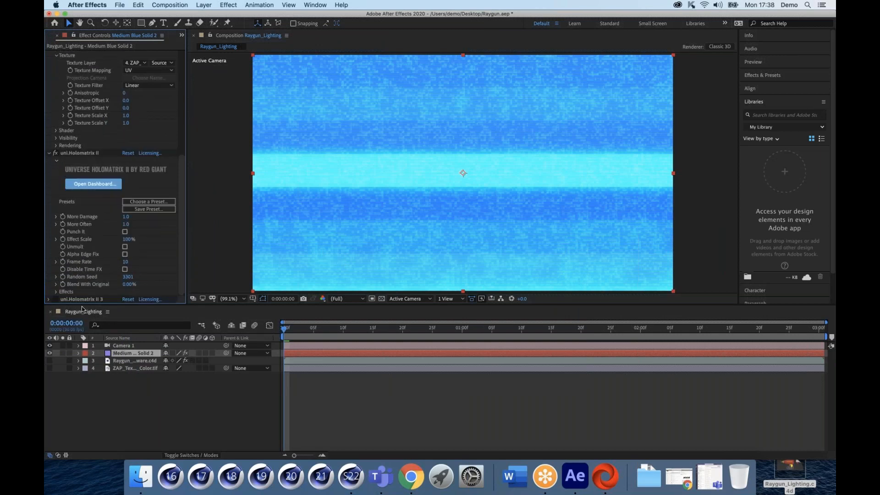
scroll(98, 234, up, 1)
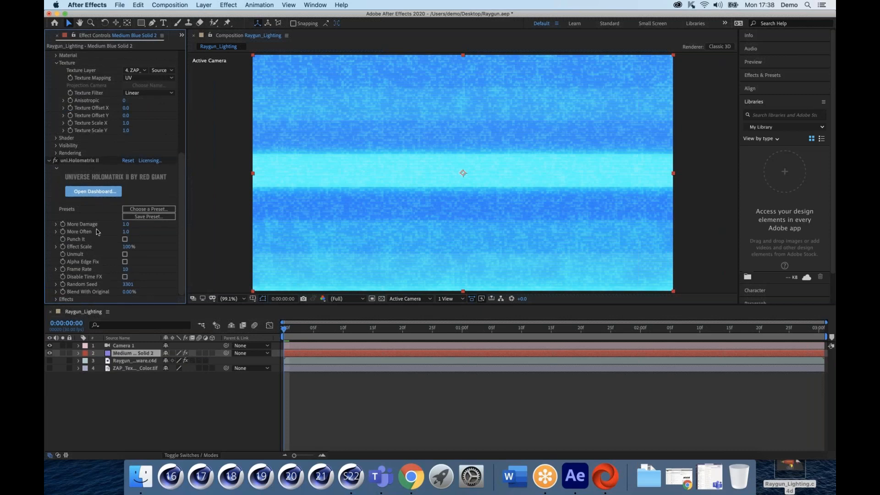
scroll(56, 71, up, 1)
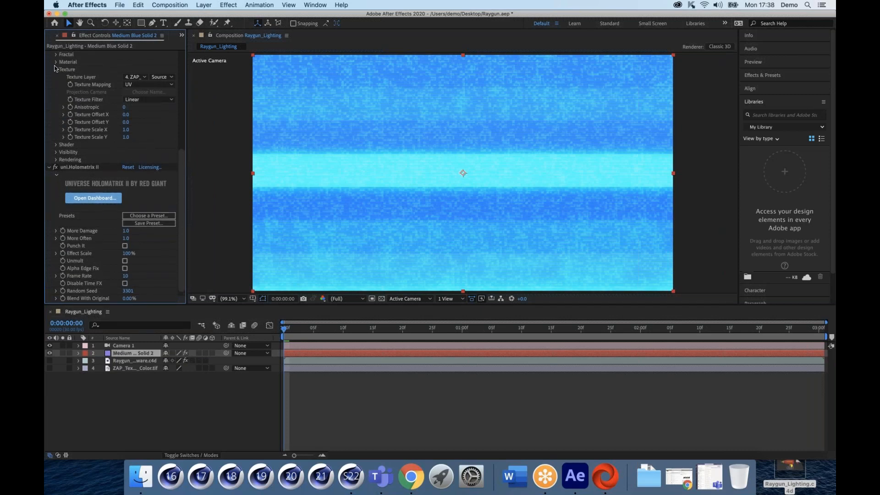
click(55, 69)
scroll(47, 119, up, 8)
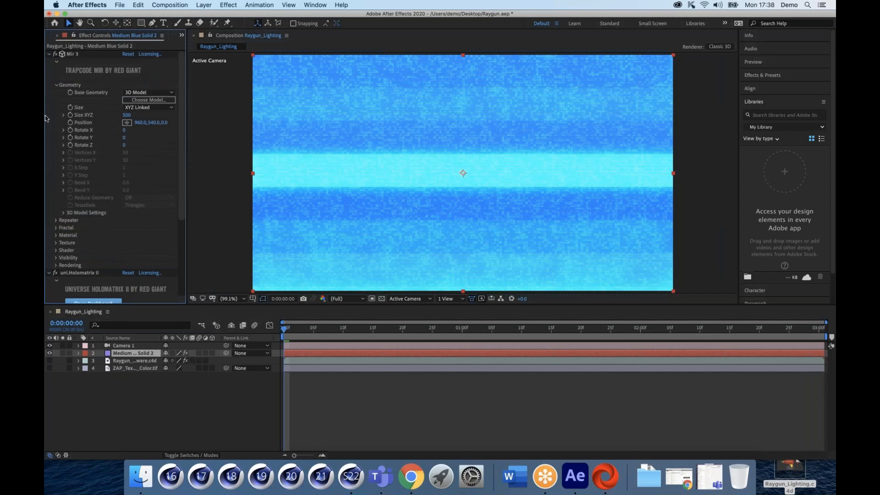
scroll(64, 72, down, 3)
scroll(68, 69, up, 3)
scroll(76, 92, down, 5)
scroll(82, 138, down, 2)
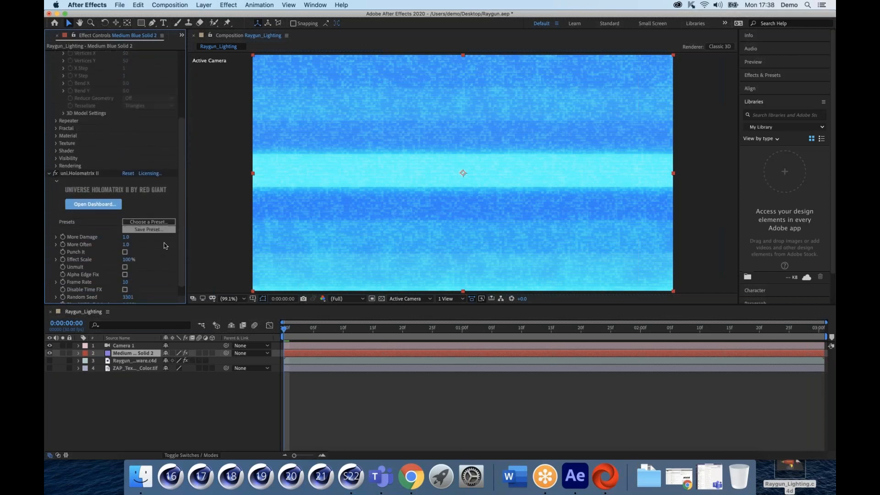
Step: Open the Universe Dashboard and browse the Holomatrix II presets
click(93, 205)
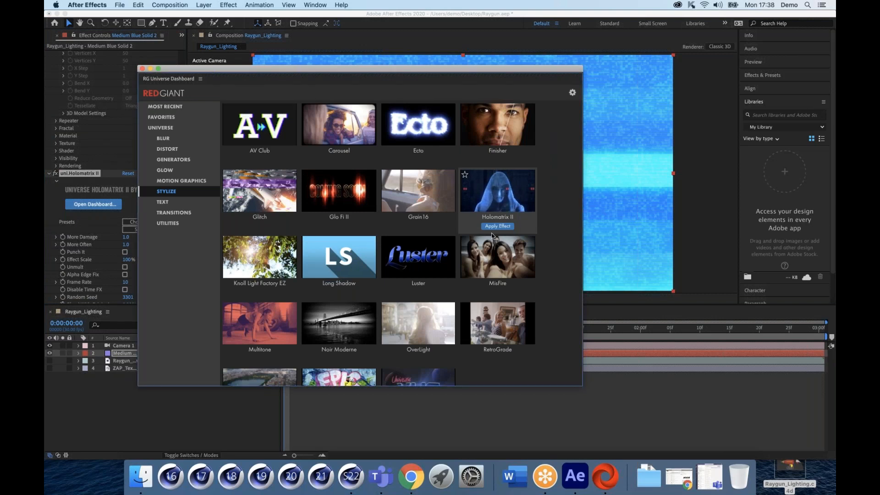
click(496, 204)
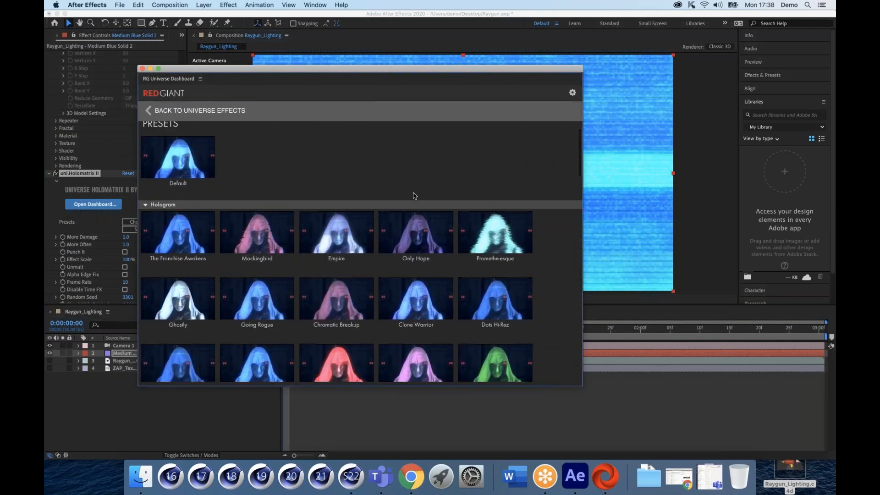
scroll(413, 196, down, 3)
scroll(414, 196, down, 1)
mouse_move(410, 216)
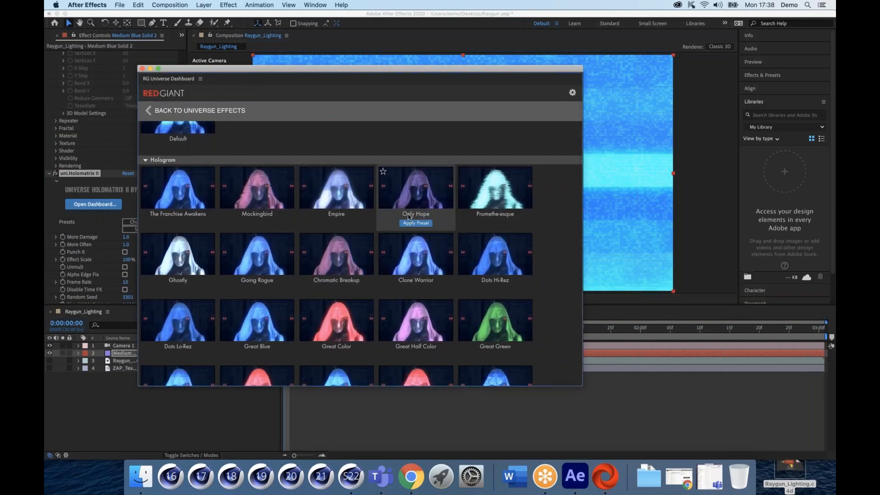
mouse_move(339, 321)
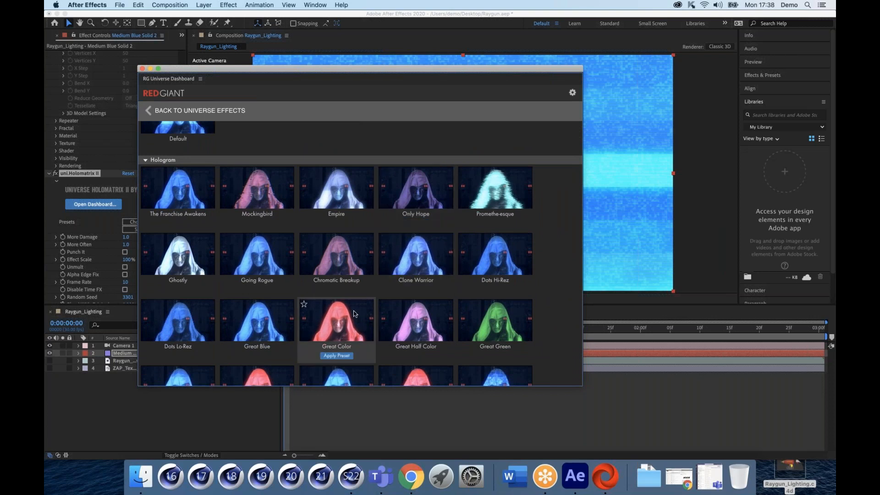
scroll(354, 305, down, 3)
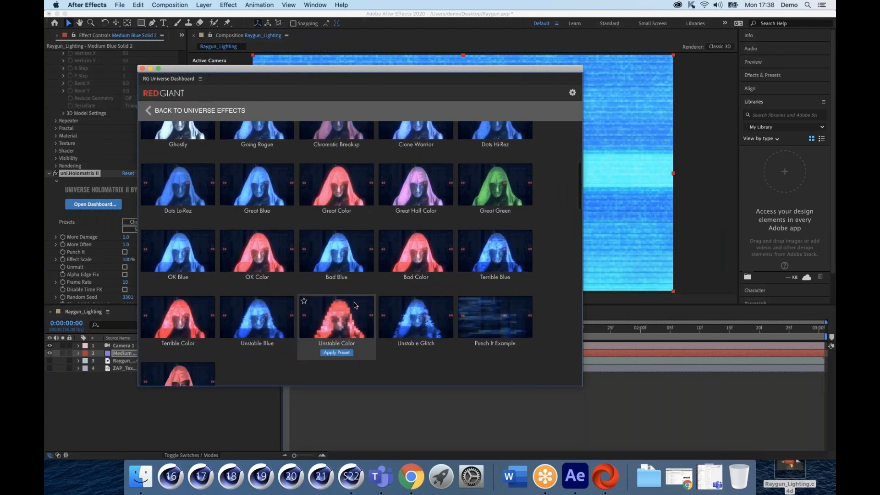
mouse_move(384, 300)
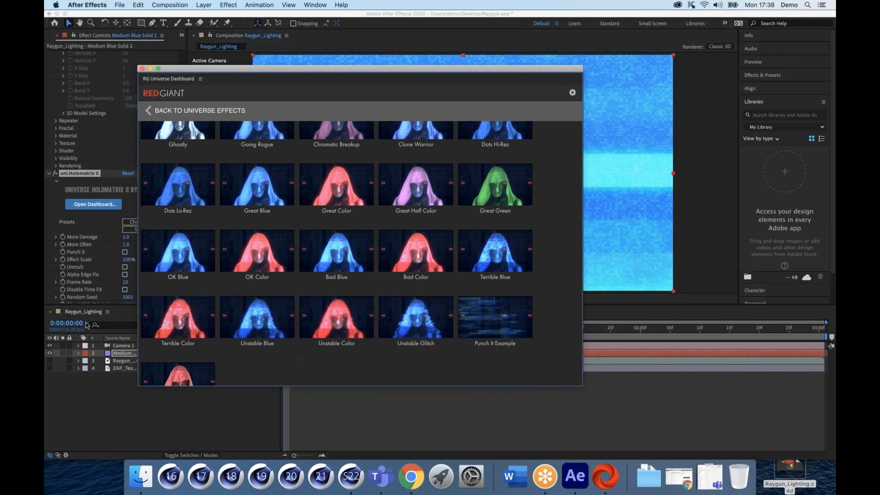
Step: Apply the Bad Color hologram preset to Holomatrix II, turning the stripes purple
click(125, 290)
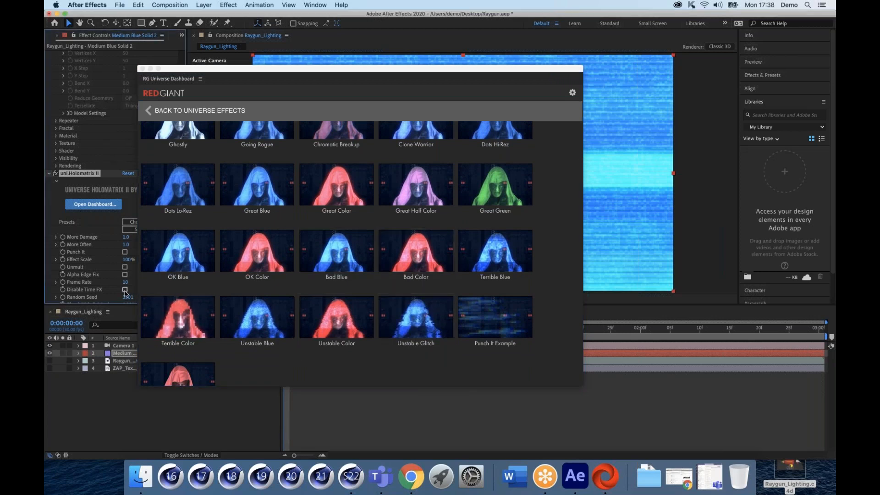
click(125, 290)
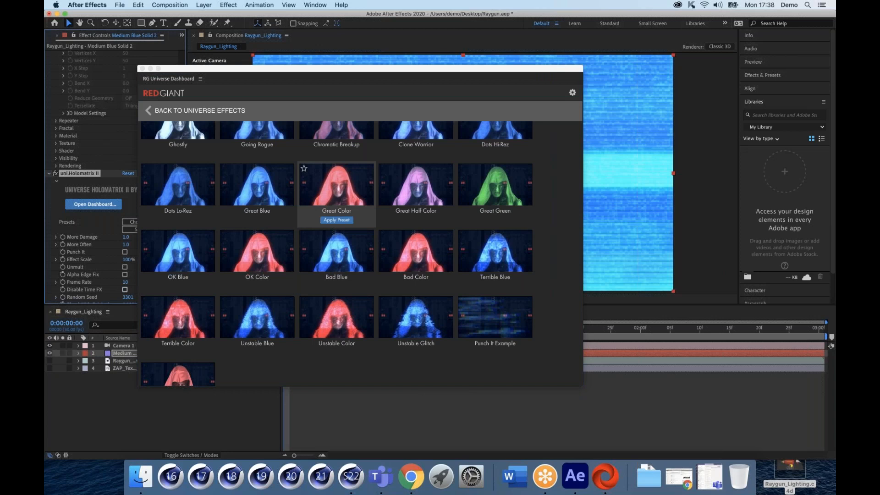
drag(301, 70, 329, 89)
mouse_move(312, 299)
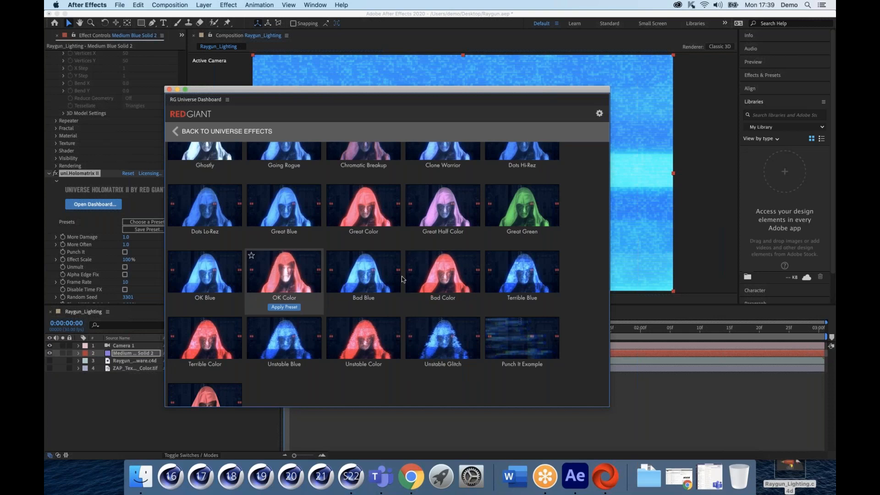
mouse_move(468, 272)
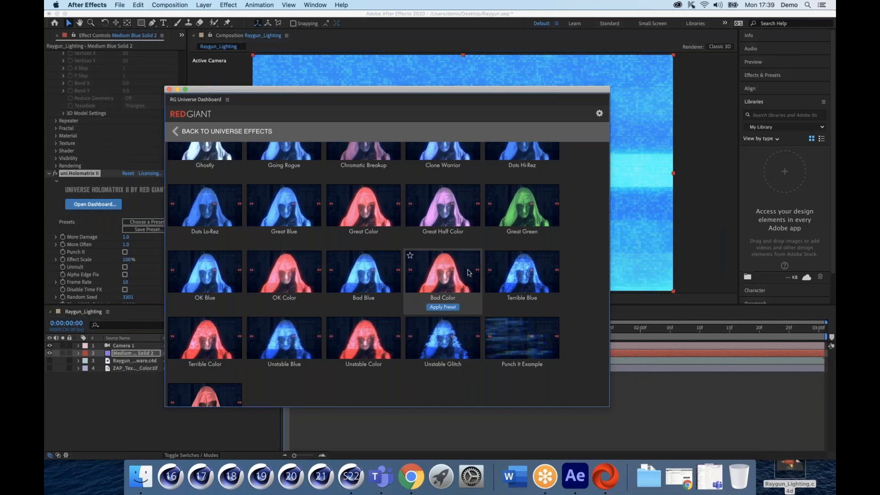
click(442, 307)
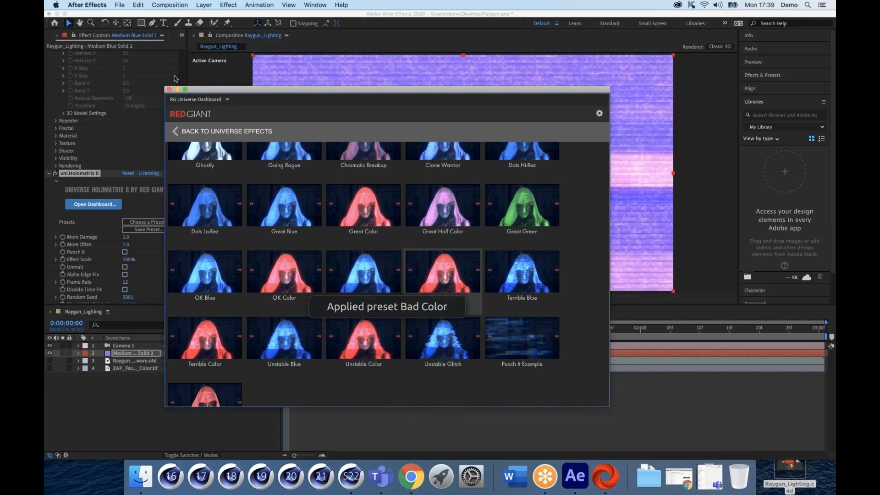
Step: Close the Universe Dashboard, preview the hologram raygun, and stop at frame 0:00:00:03
click(169, 90)
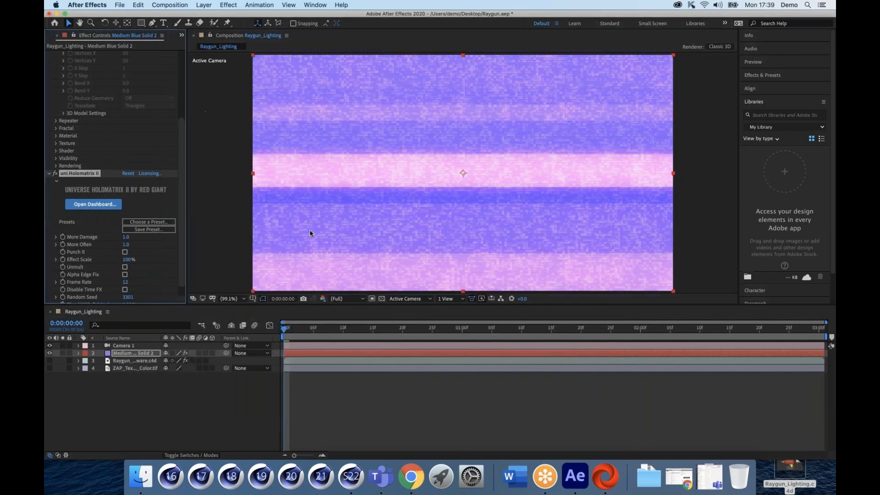
scroll(117, 283, down, 1)
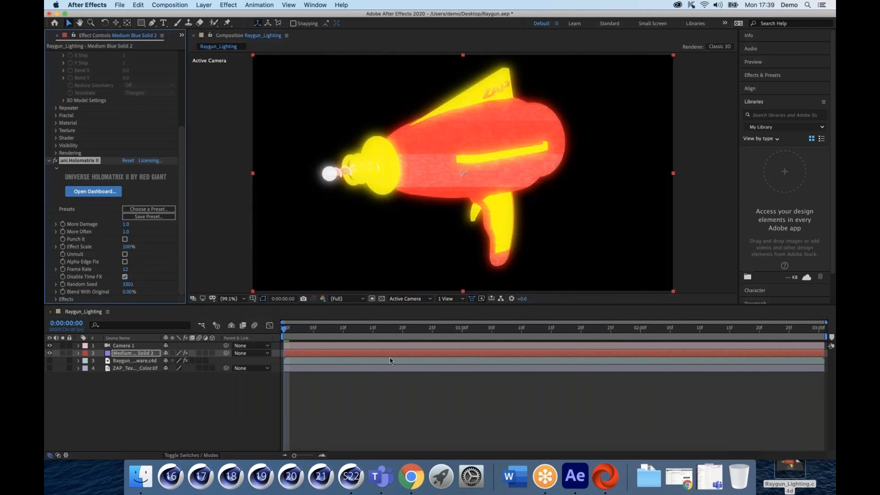
key(space)
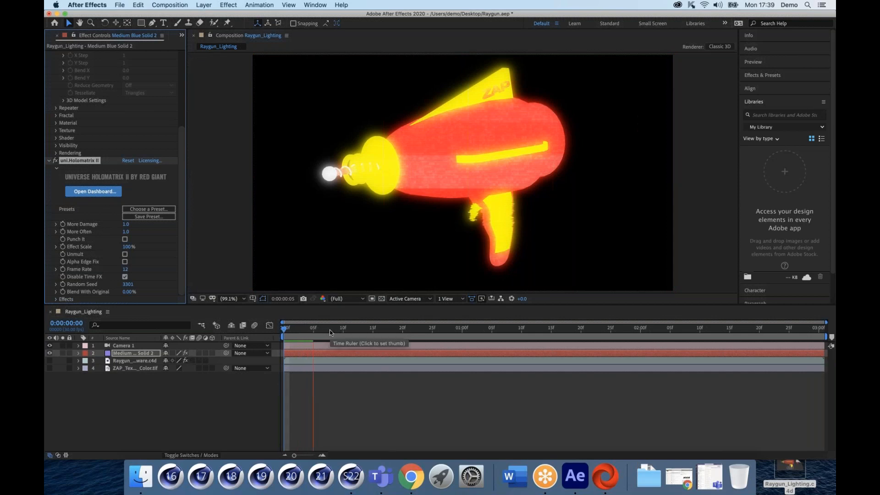
drag(295, 333, 275, 334)
key(space)
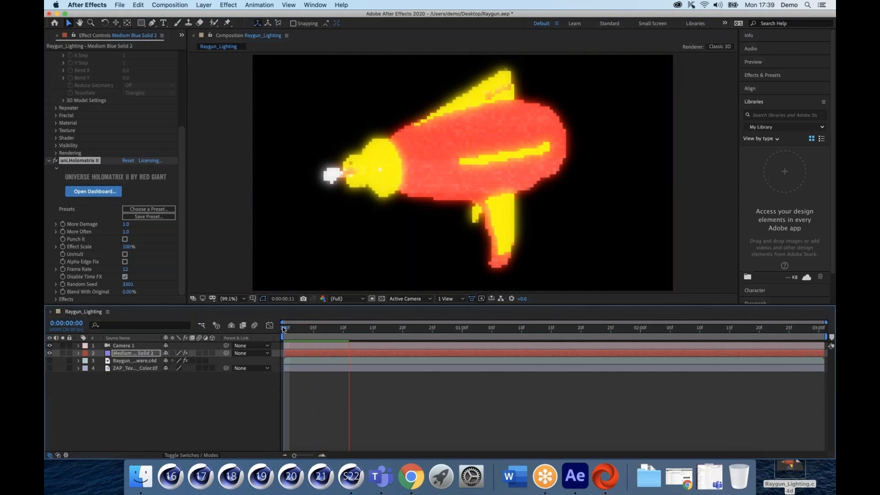
key(space)
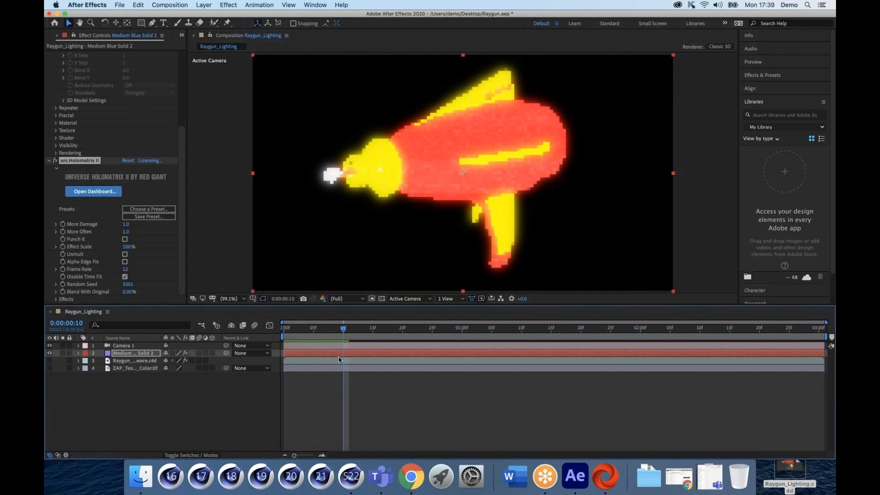
click(304, 328)
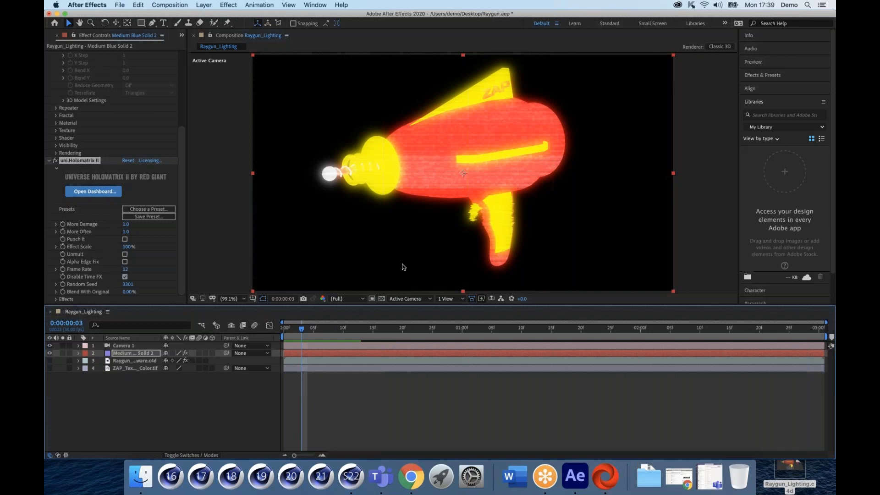
click(473, 165)
Step: Orbit Camera 1 with the C camera tool to view the raygun hologram more side-on
click(124, 347)
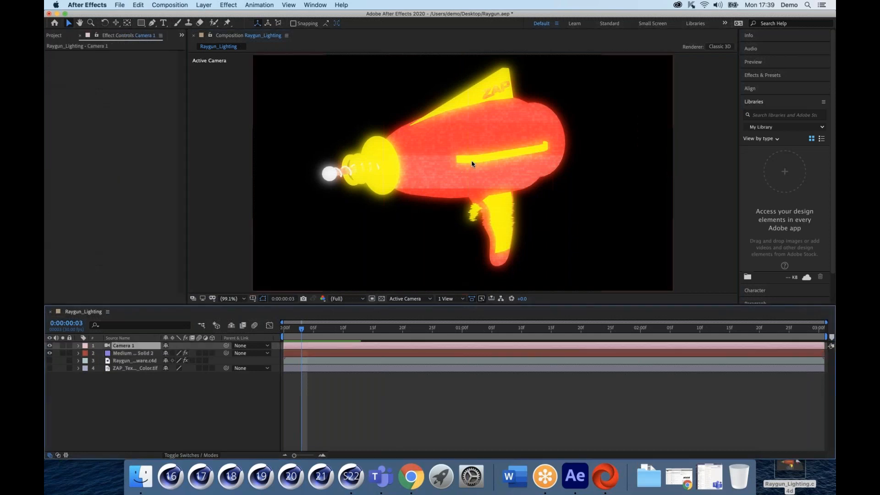
key(c)
key(c)
drag(470, 172, 443, 165)
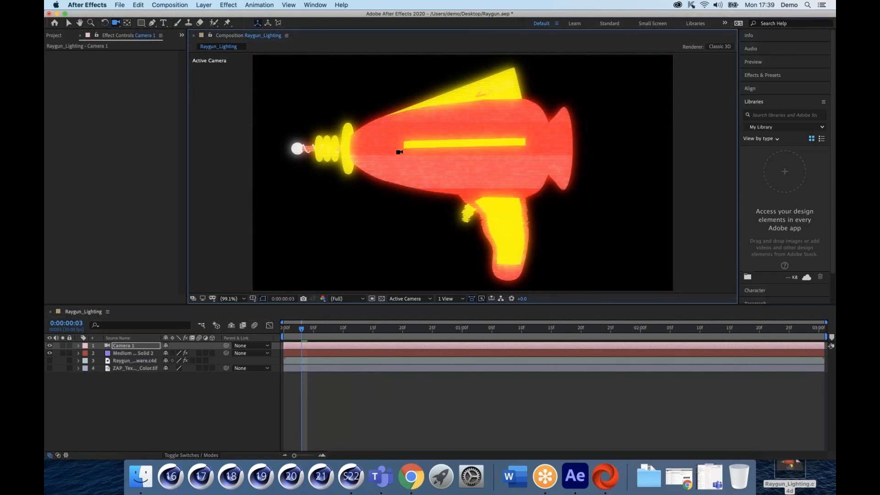
drag(412, 164, 430, 165)
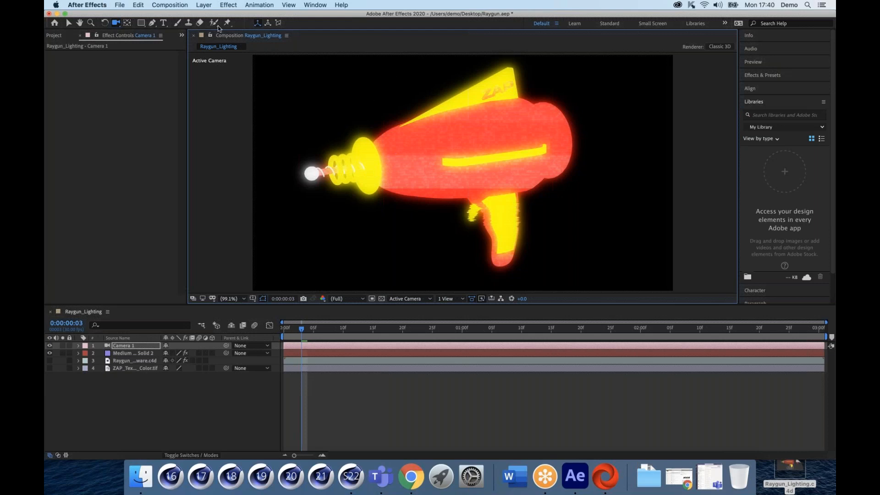
click(227, 5)
mouse_move(202, 5)
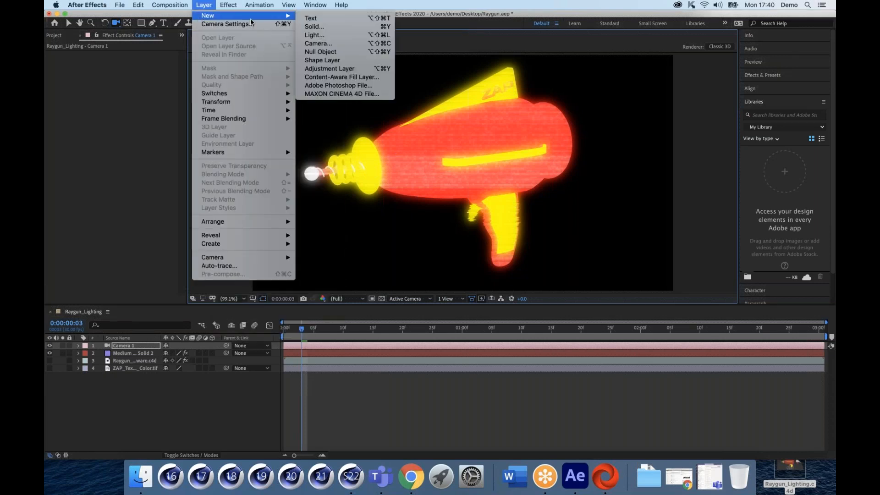
Step: Create a new purple solid, Medium Blue Solid 3, and move it to the bottom of Raygun_Lighting
click(309, 27)
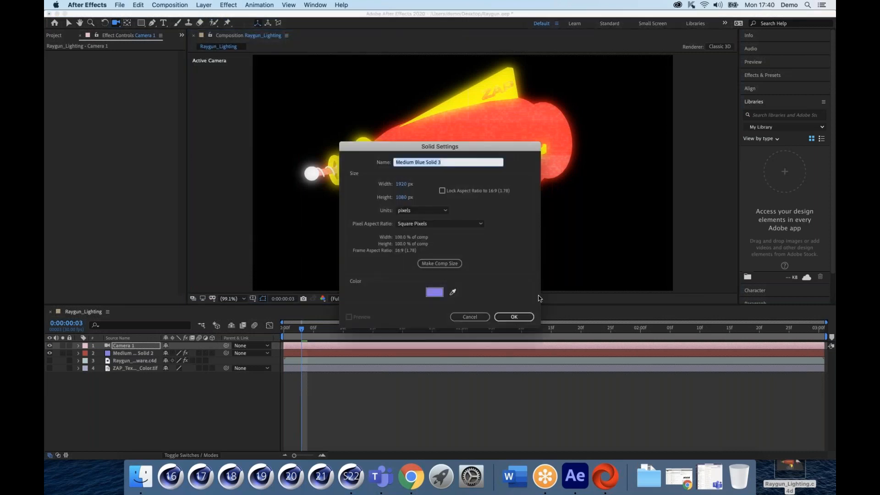
click(515, 315)
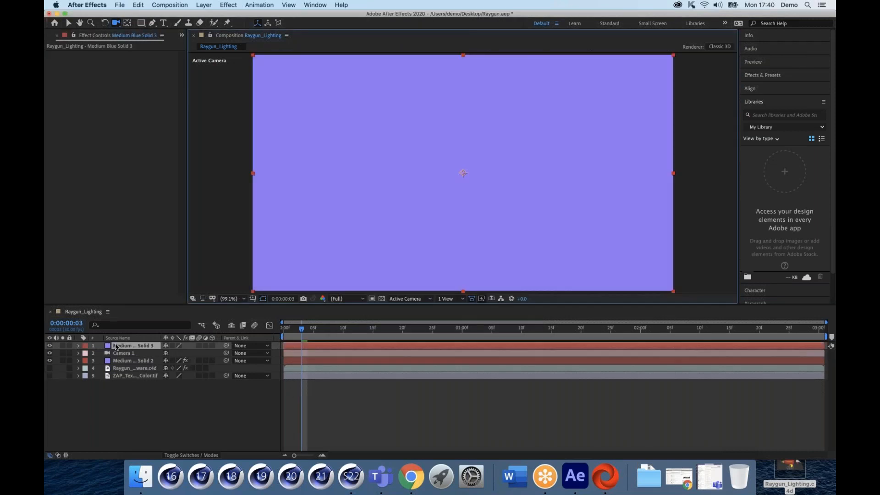
drag(115, 350, 120, 387)
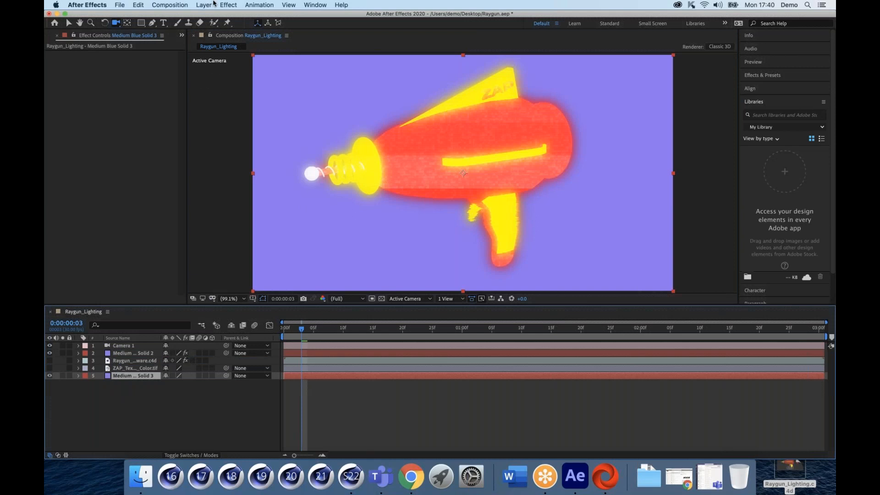
Step: Apply uni.Fractal Background from RG Universe Generators to the solid
click(227, 5)
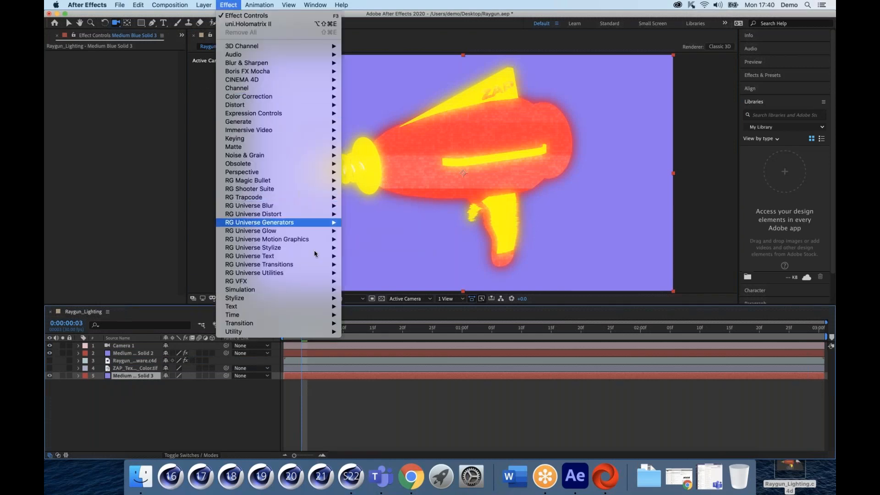
mouse_move(316, 222)
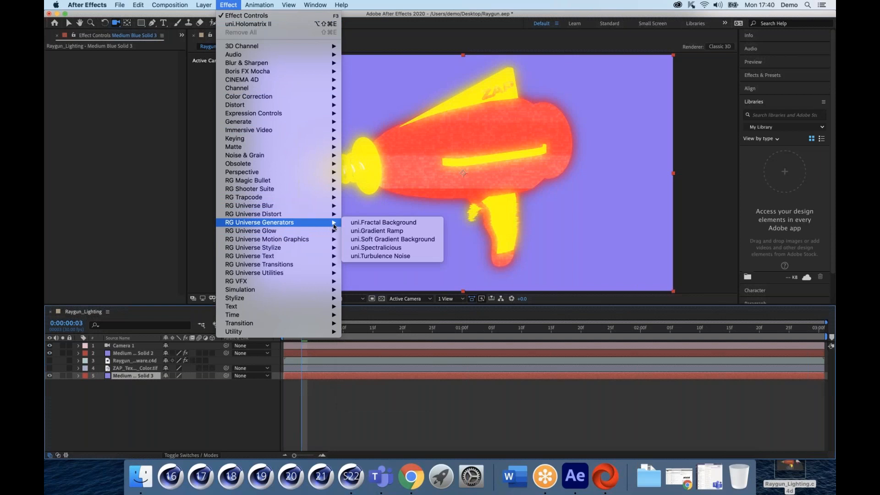
click(367, 223)
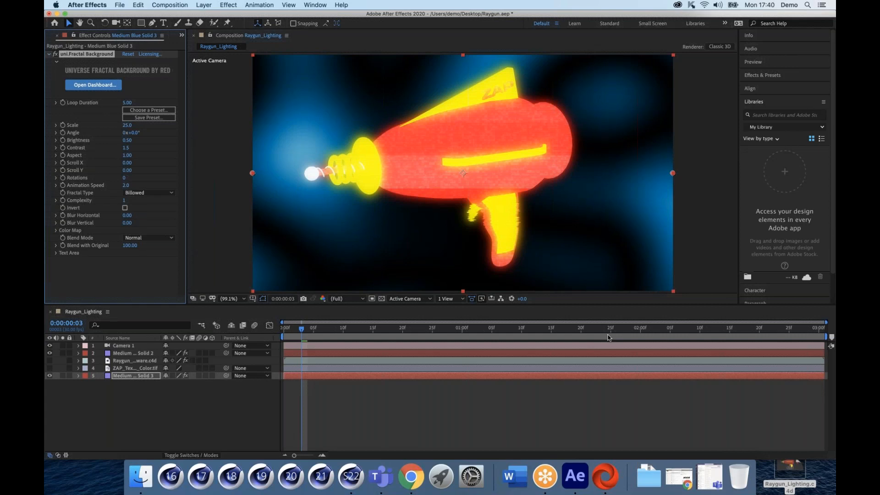
Step: Orbit Camera 1 so the raygun faces the viewer, then browse the Effect menu without applying anything
click(424, 159)
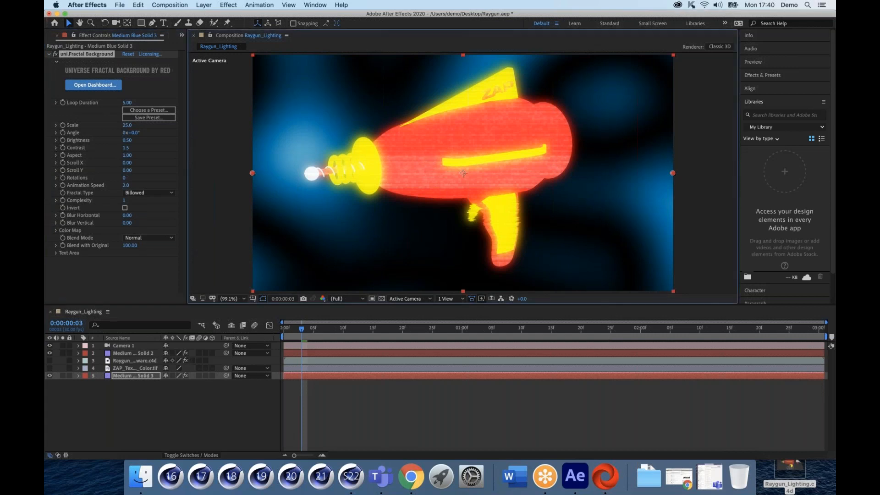
key(c)
drag(418, 157, 488, 158)
scroll(474, 165, up, 5)
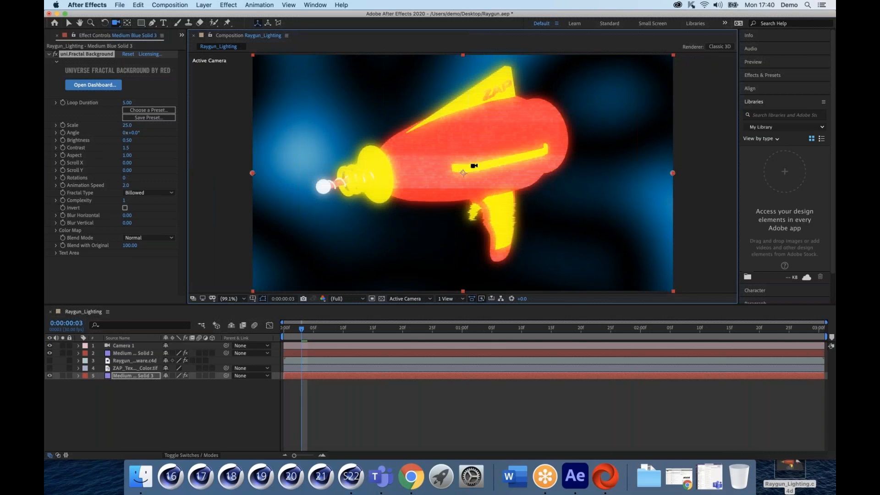
click(224, 6)
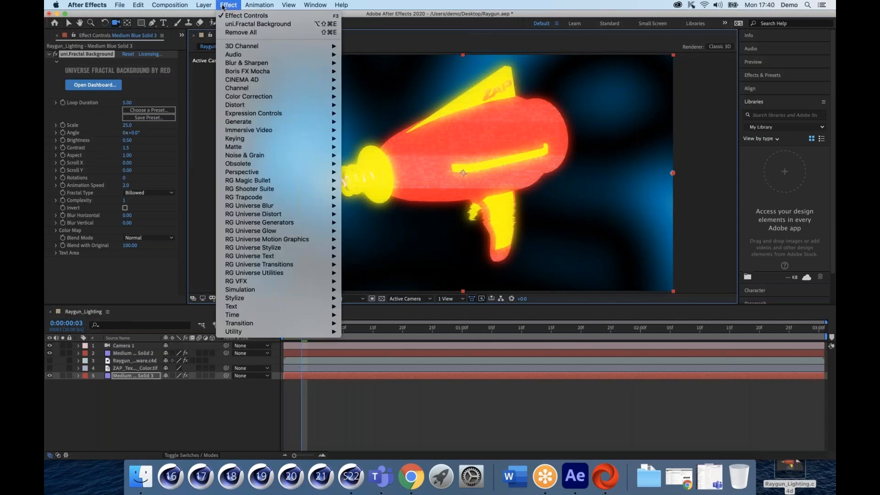
mouse_move(296, 206)
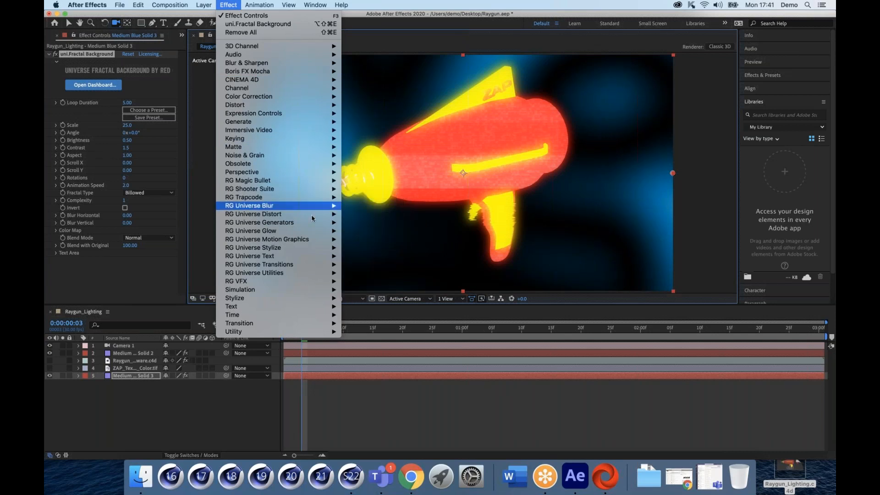
click(161, 289)
Step: From the Universe dashboard, apply the Holomatrix II Unstable Glitch preset to the solid
click(93, 85)
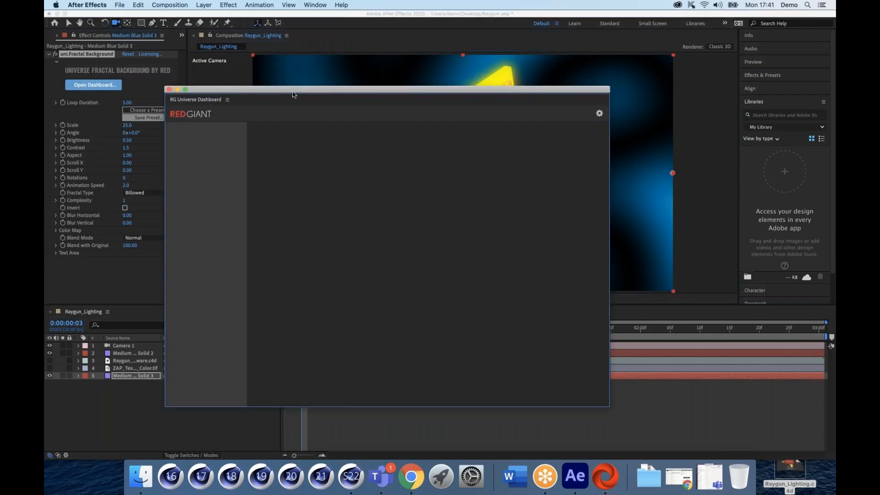
drag(292, 93, 231, 64)
mouse_move(463, 194)
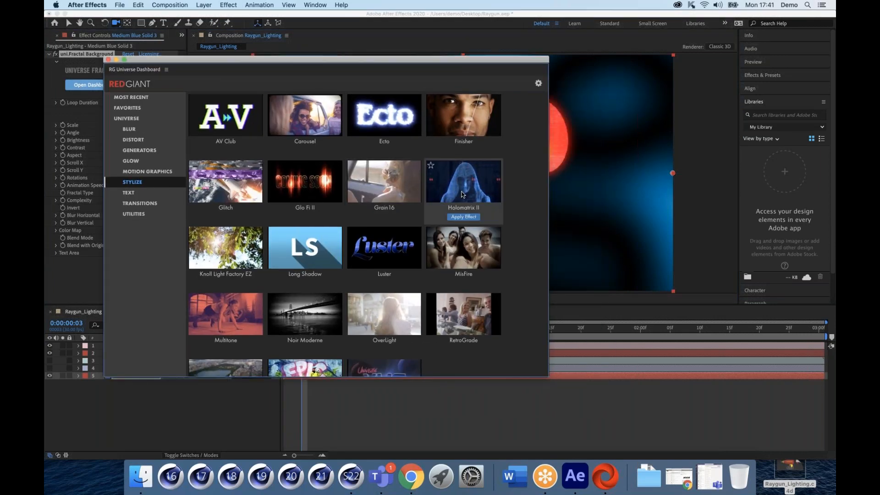
click(497, 184)
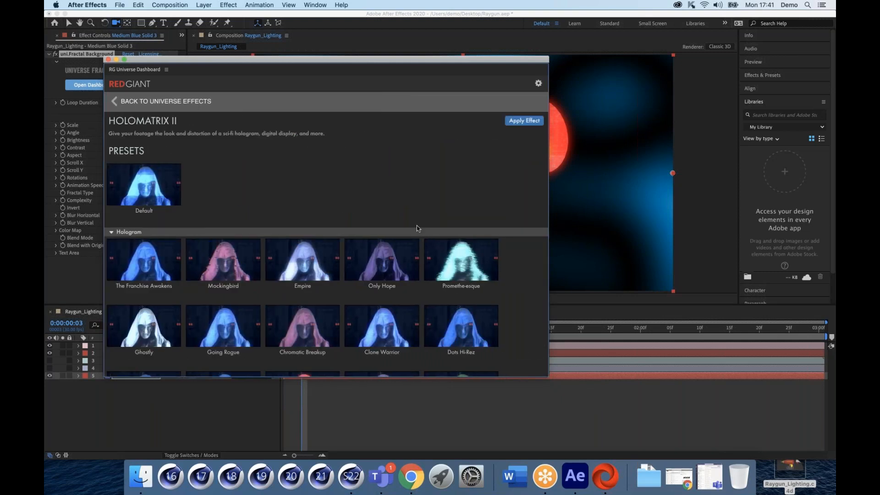
scroll(416, 224, down, 3)
scroll(416, 223, down, 4)
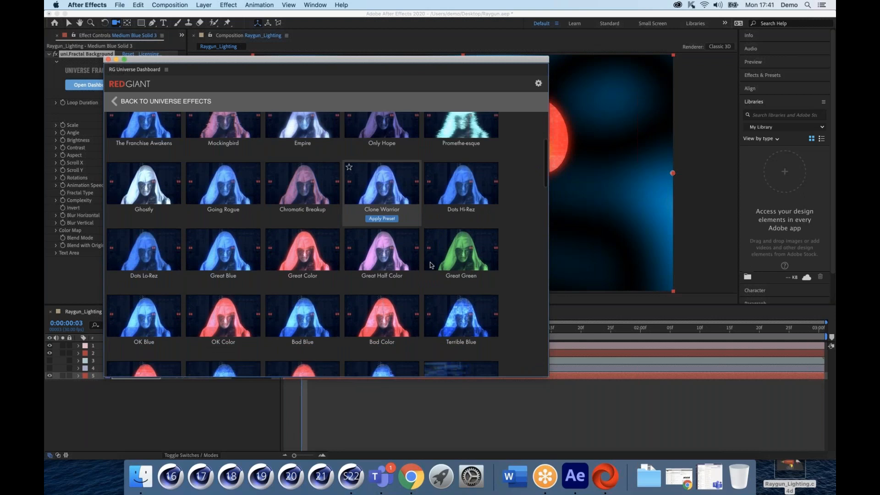
scroll(403, 234, up, 2)
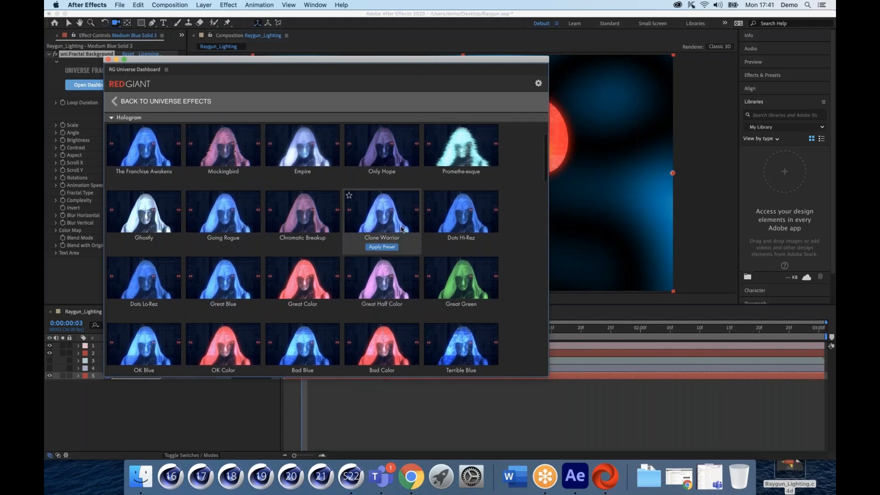
scroll(234, 154, down, 3)
scroll(321, 229, down, 2)
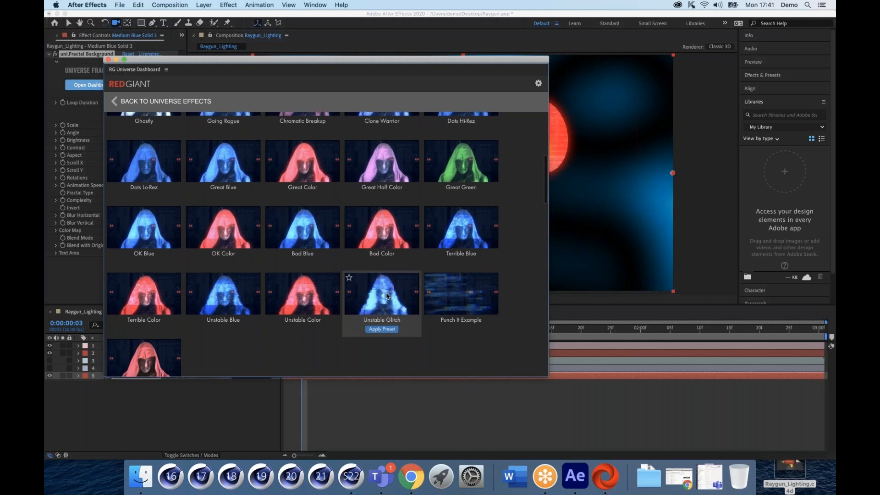
click(381, 329)
Step: Move and shrink the dashboard window to uncover the composition
drag(257, 60, 266, 144)
drag(252, 208, 312, 277)
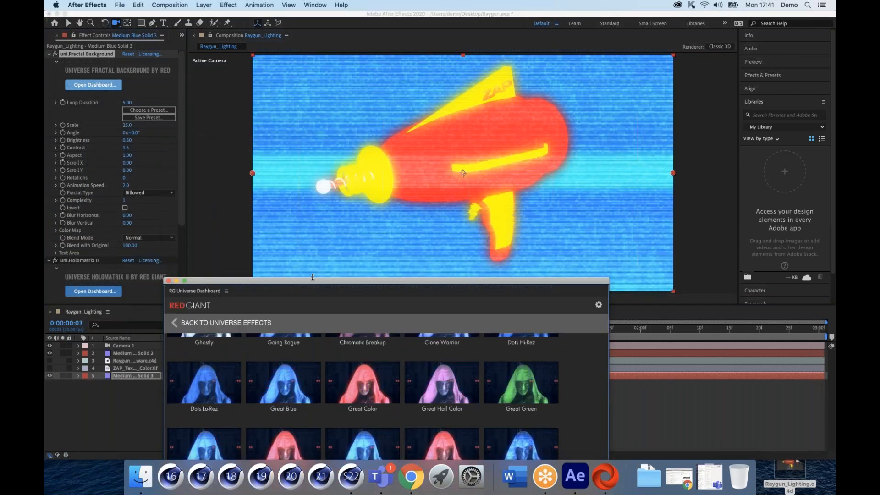
drag(324, 285, 280, 159)
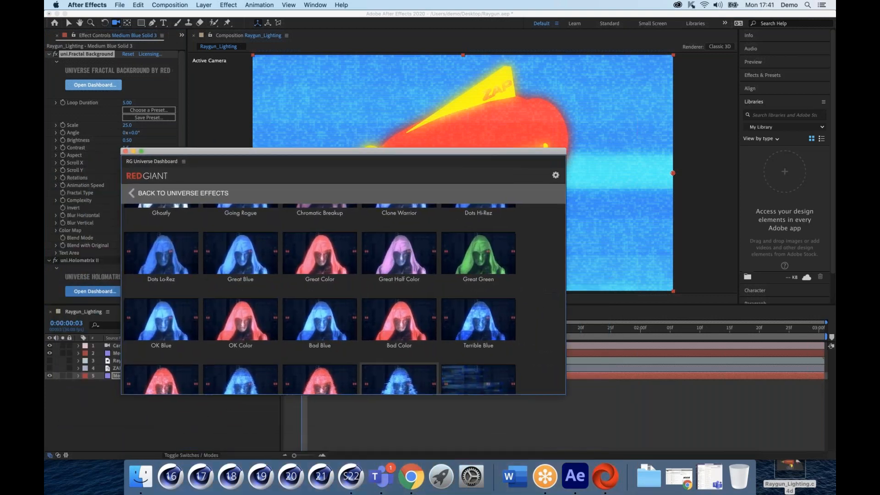
Step: Close the Red Giant dashboard and orbit Camera 1 to view the raygun side-on
click(126, 151)
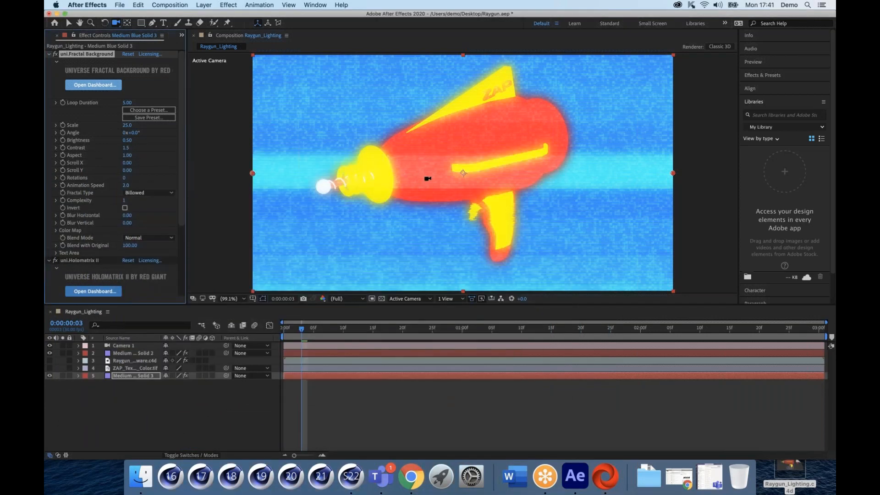
mouse_move(436, 173)
mouse_down()
mouse_move(456, 164)
mouse_move(442, 166)
mouse_up()
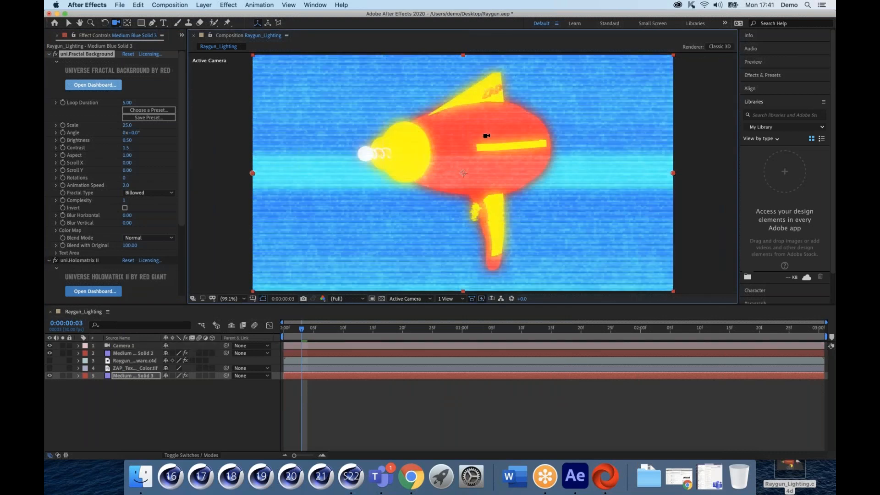
drag(464, 136, 422, 134)
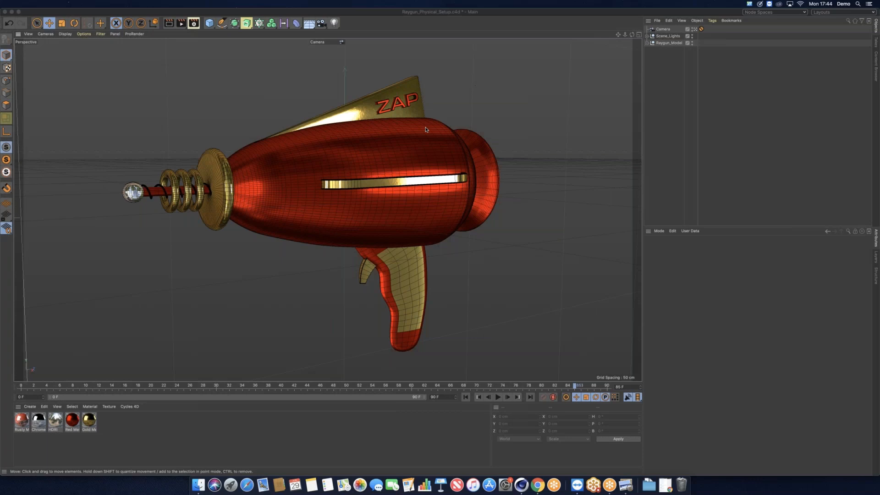
Step: Expand Scene_Lights and switch to the four-view layout of Perspective, Top, Right and Front
click(647, 36)
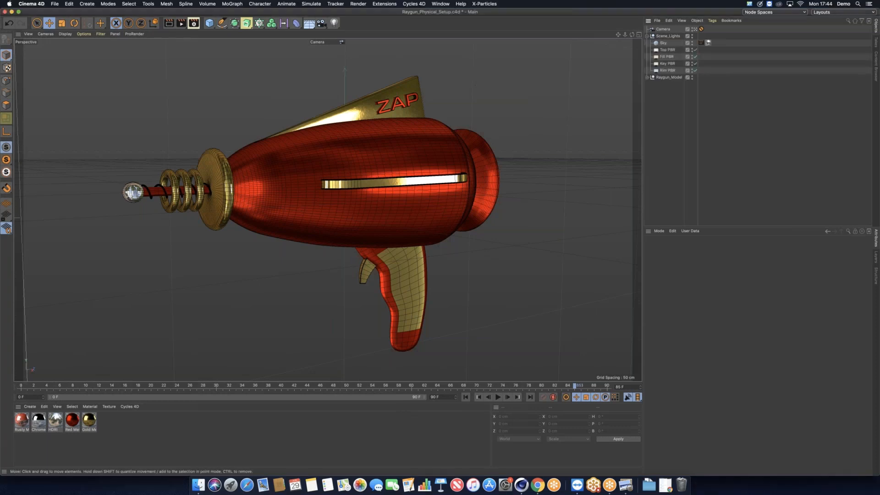
click(638, 35)
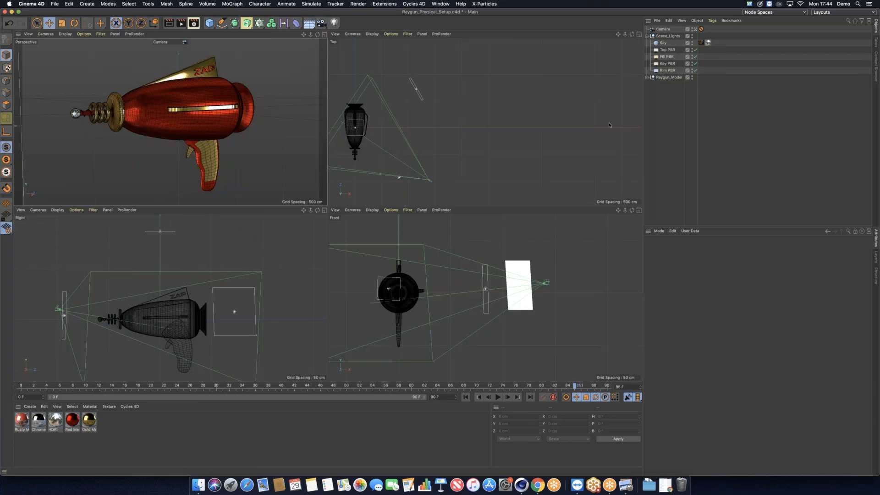
drag(530, 115, 584, 111)
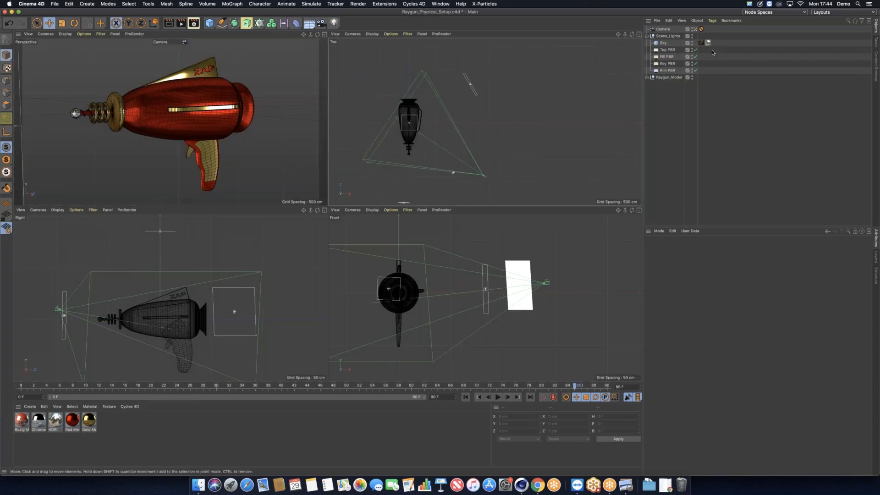
Step: Inspect the Fill, Key and Rim PBR light settings, recentring the top view
click(670, 57)
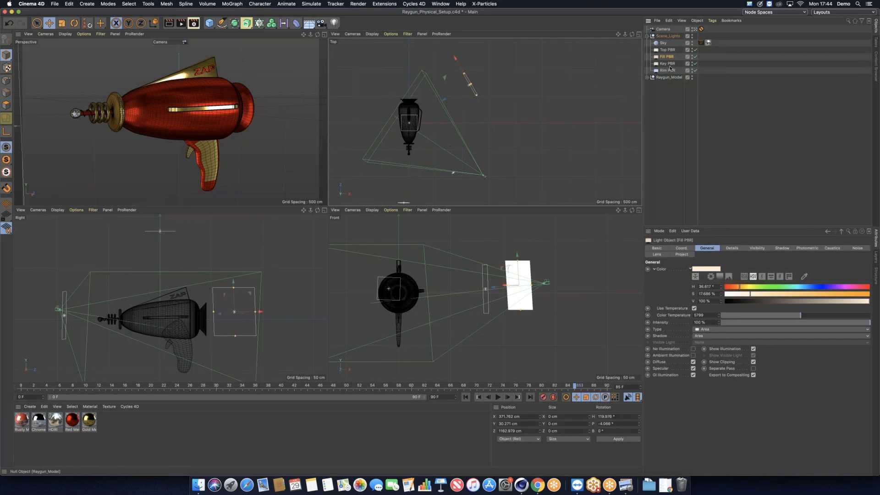
click(670, 64)
click(668, 71)
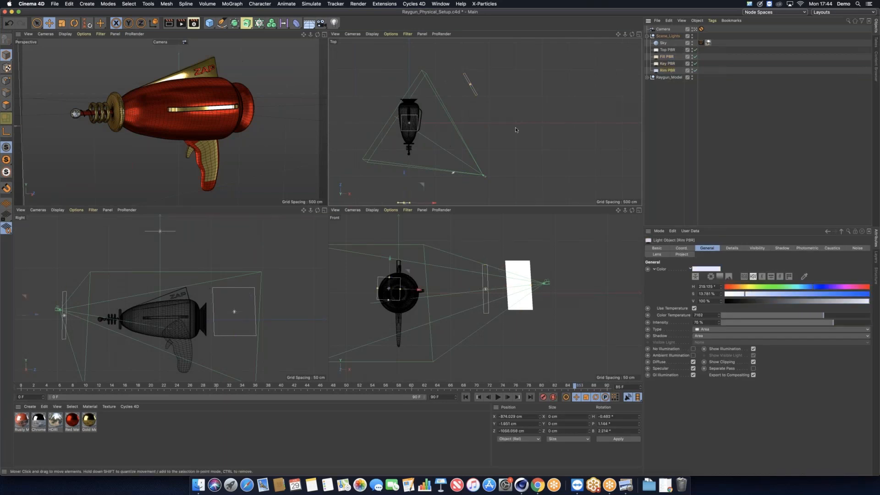
drag(514, 138, 523, 127)
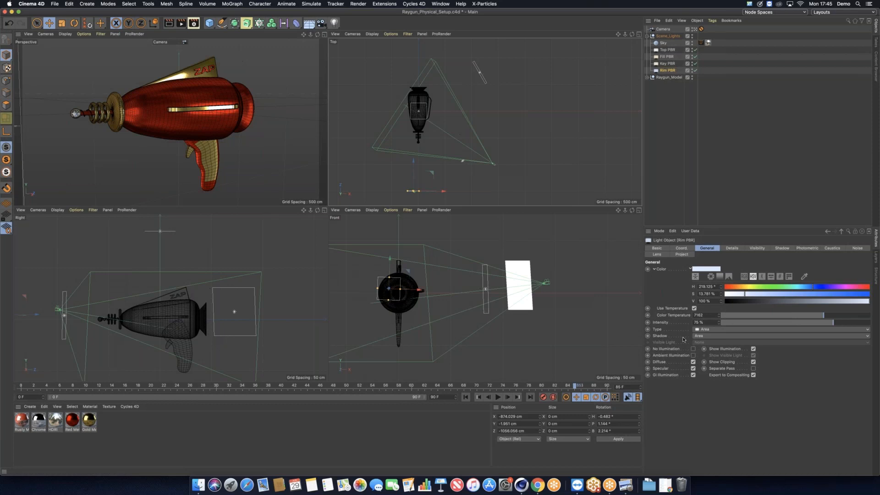
Step: Add a test light, move it about 484 cm along X with Inverse Square falloff, then delete it and select Top PBR
click(729, 248)
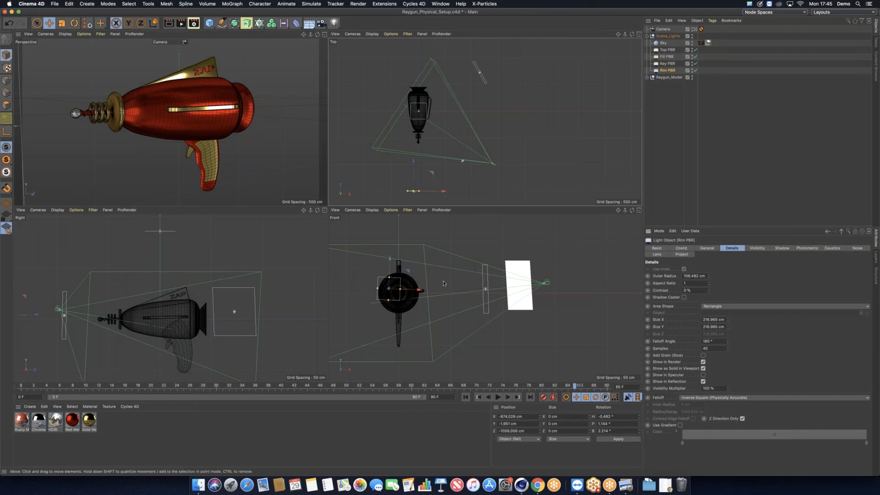
click(334, 23)
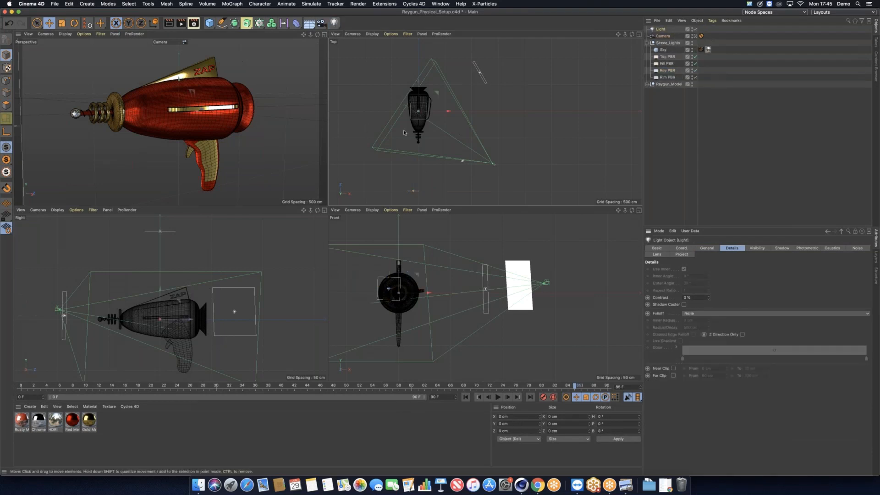
drag(450, 114, 476, 113)
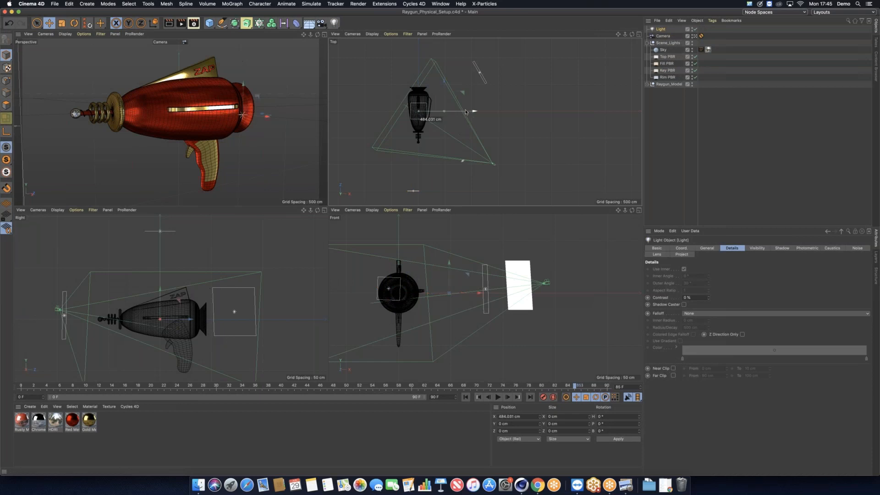
click(704, 314)
click(710, 328)
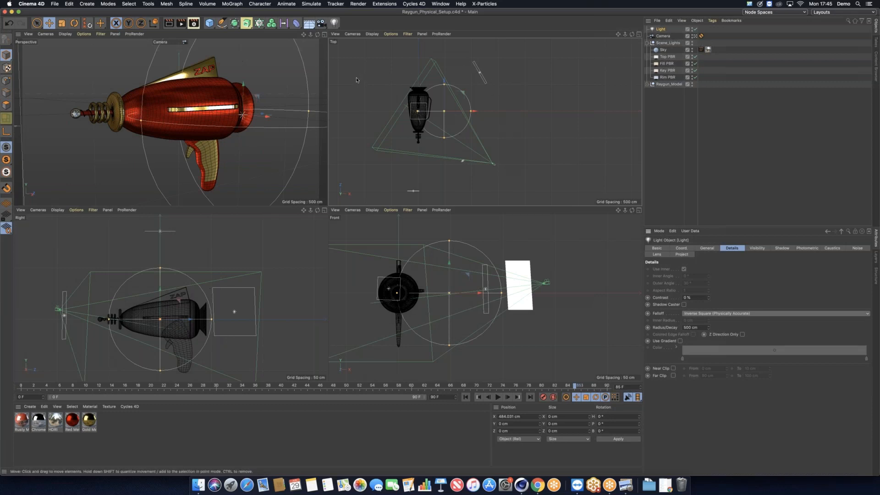
key(Delete)
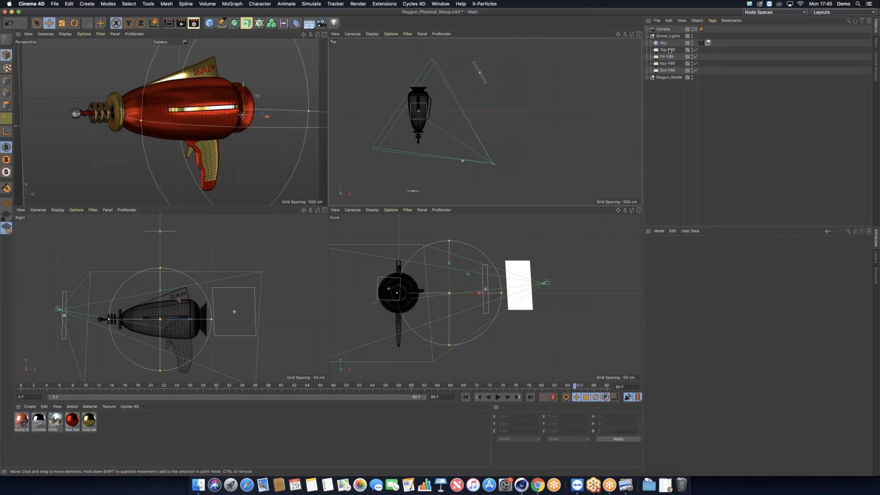
click(669, 50)
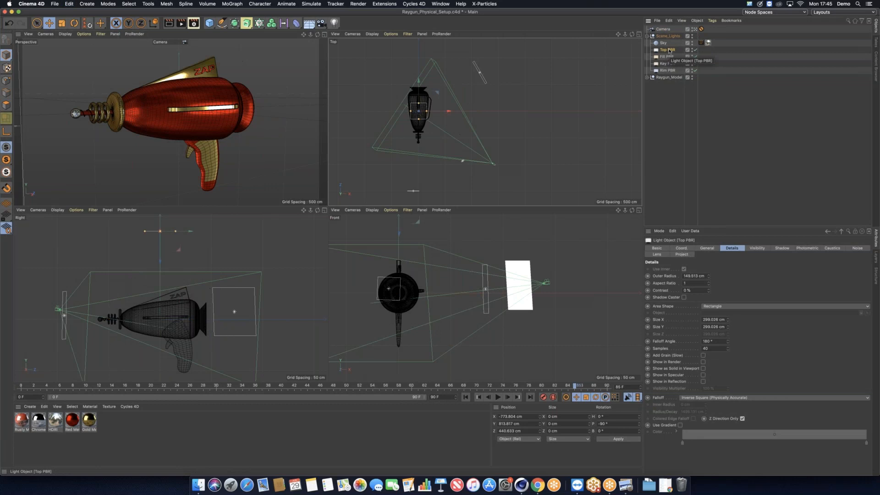
Step: Select Sky and open the HDRI material's Luminance channel in the Material Editor
click(666, 44)
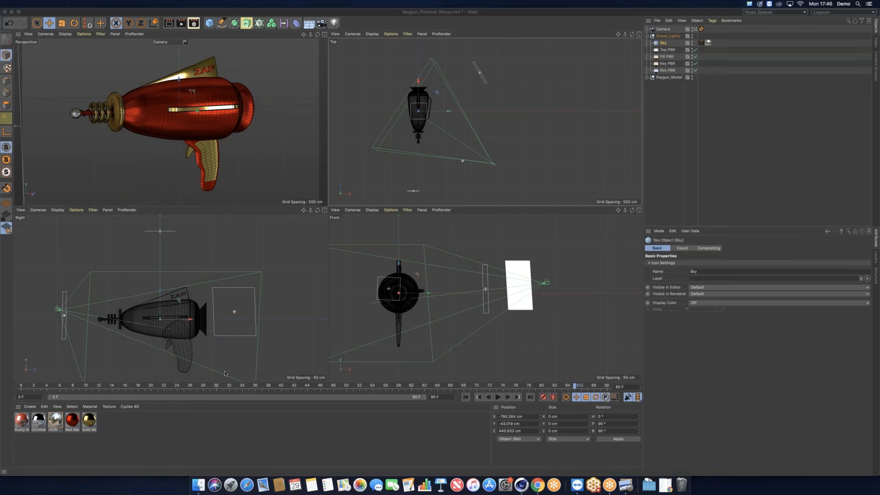
double_click(55, 420)
drag(253, 51, 417, 51)
click(284, 137)
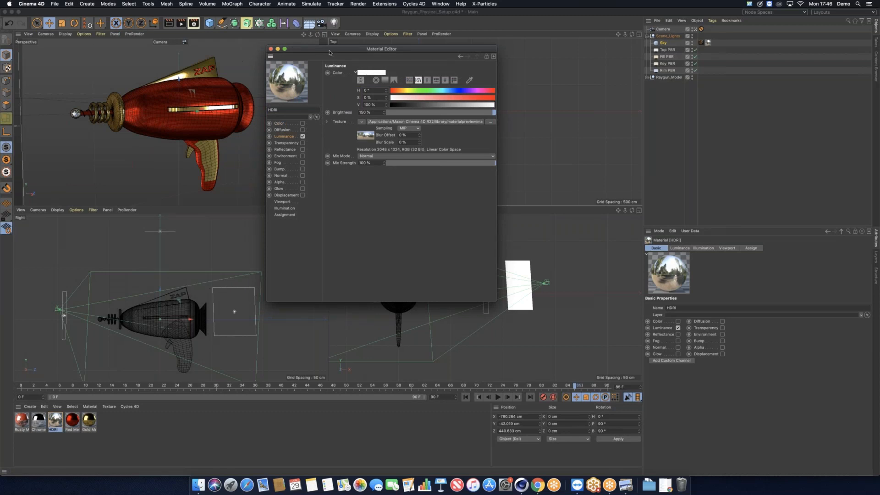
Step: Toggle the Sky compositing tag's Seen by Camera on and back off, then close the HDRI material editor
drag(329, 53, 243, 52)
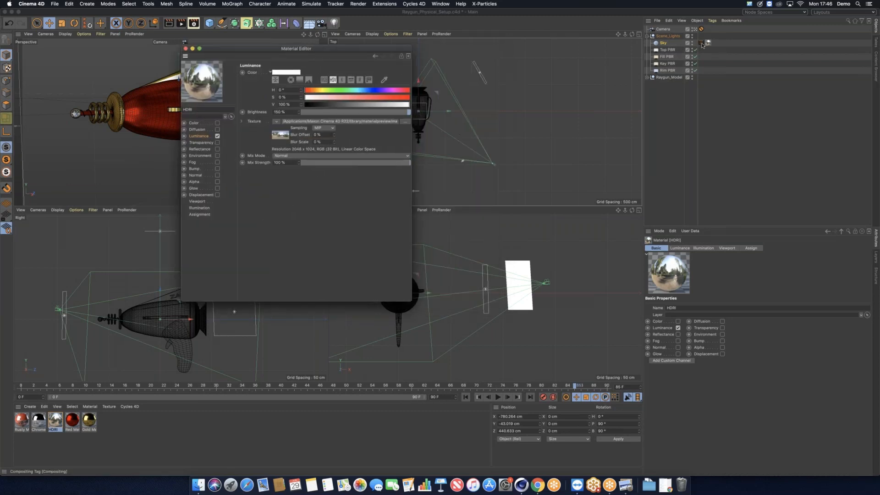
click(701, 44)
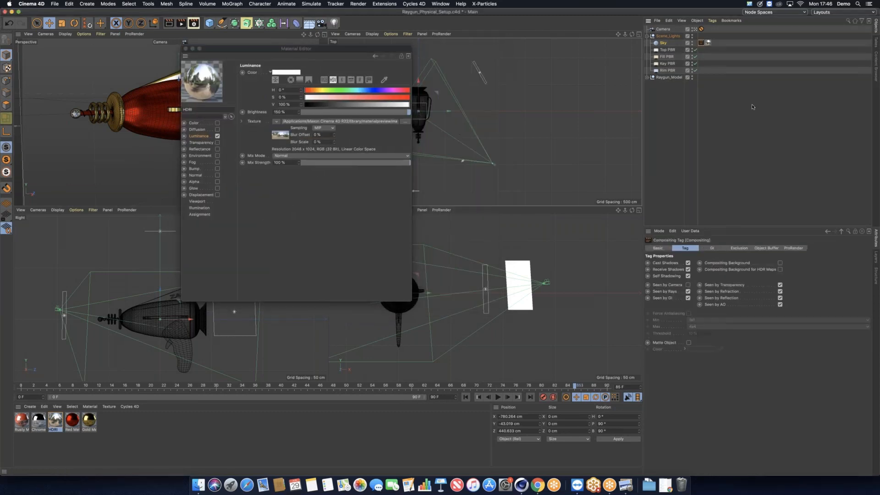
click(875, 74)
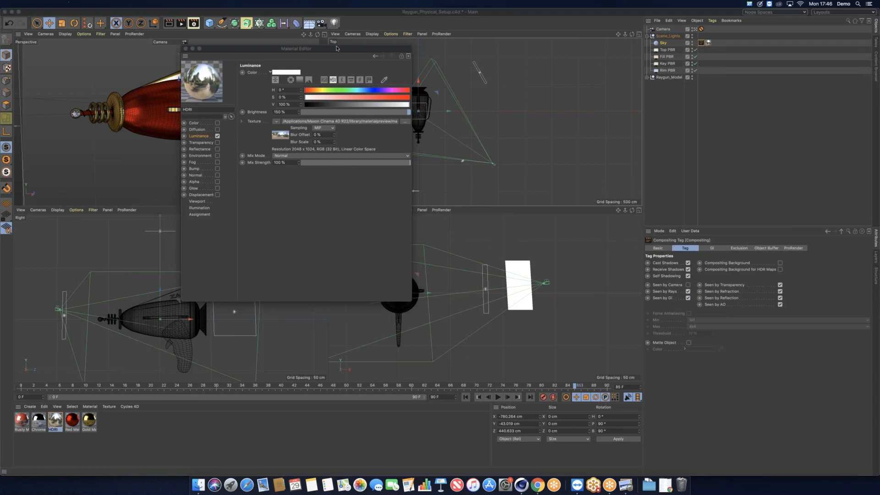
drag(337, 48, 547, 74)
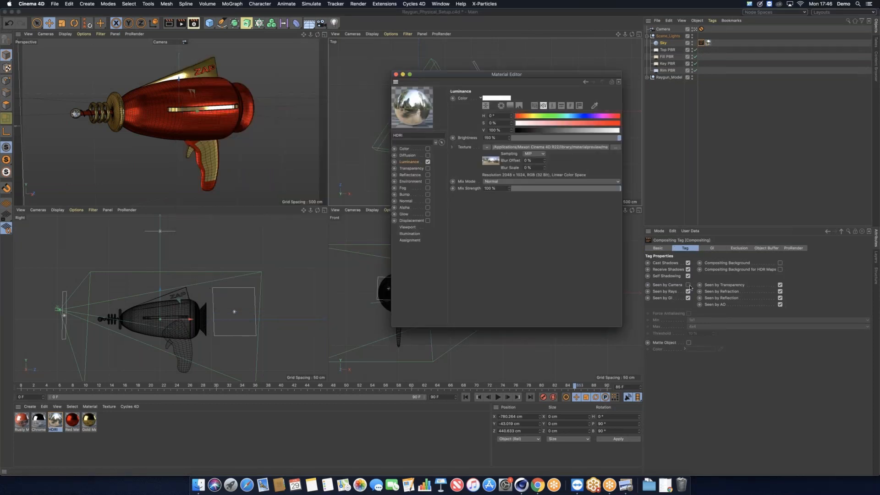
click(688, 285)
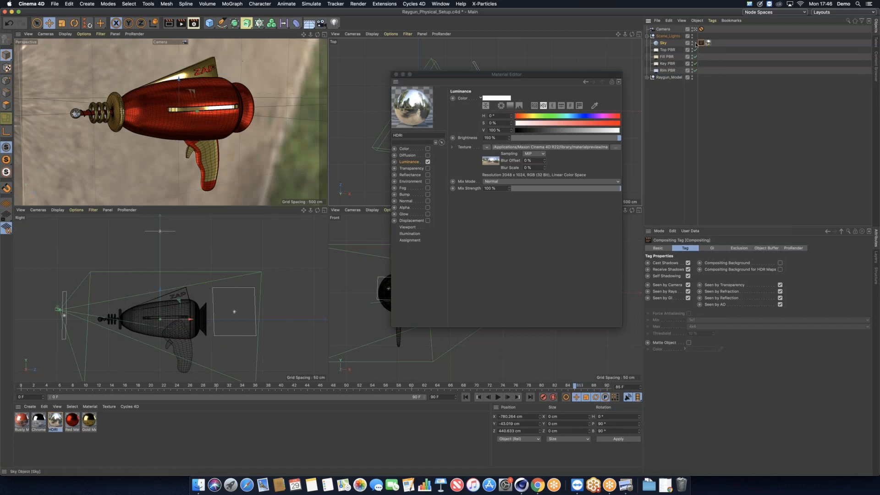
click(688, 285)
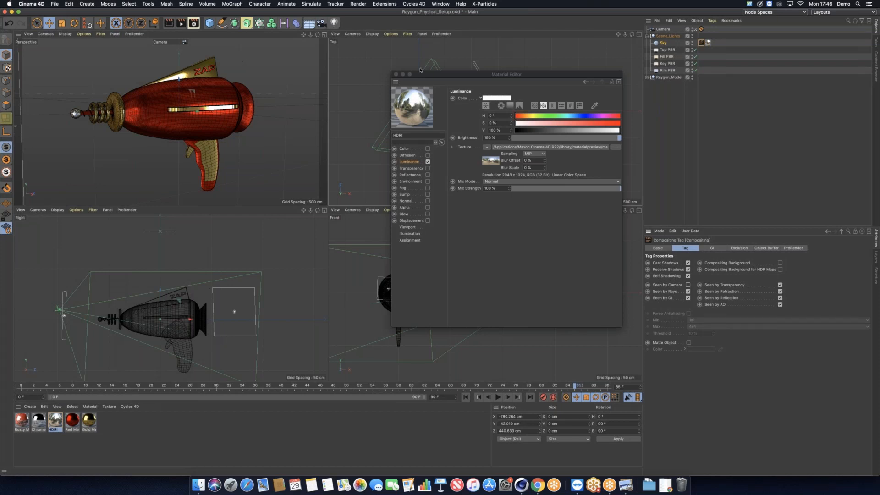
drag(420, 72, 317, 64)
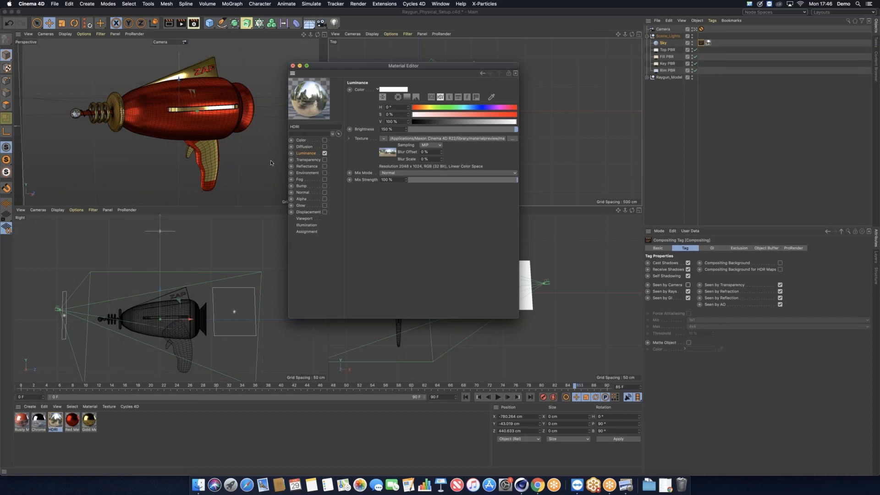
click(293, 66)
double_click(71, 424)
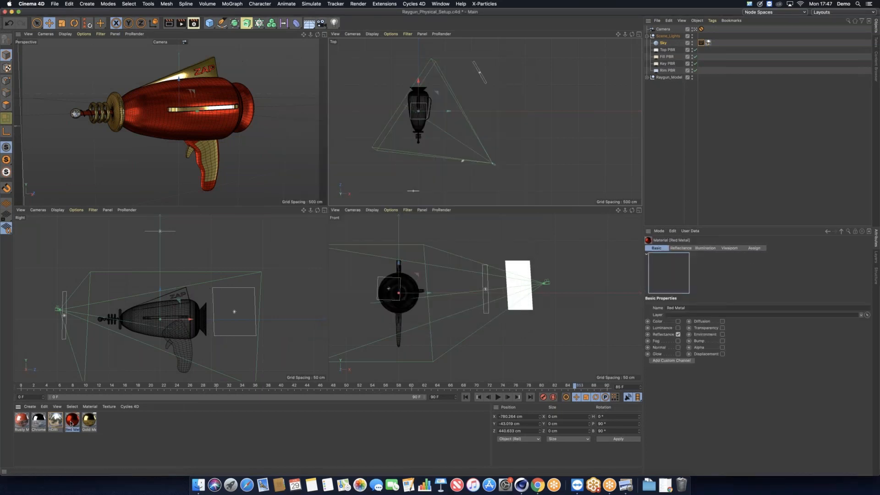
drag(205, 49, 361, 69)
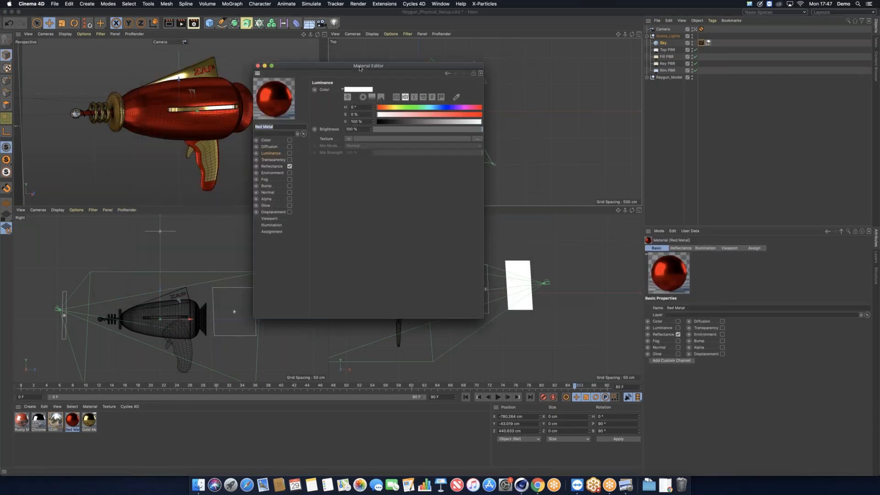
click(272, 167)
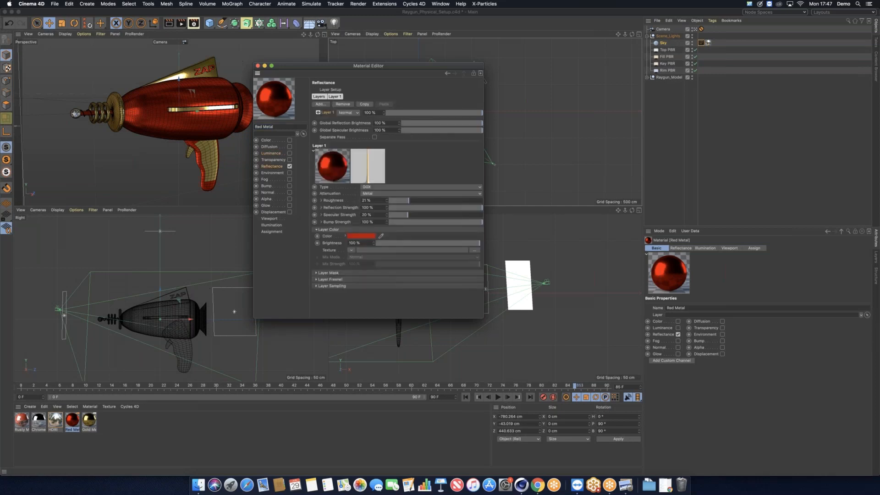
click(320, 104)
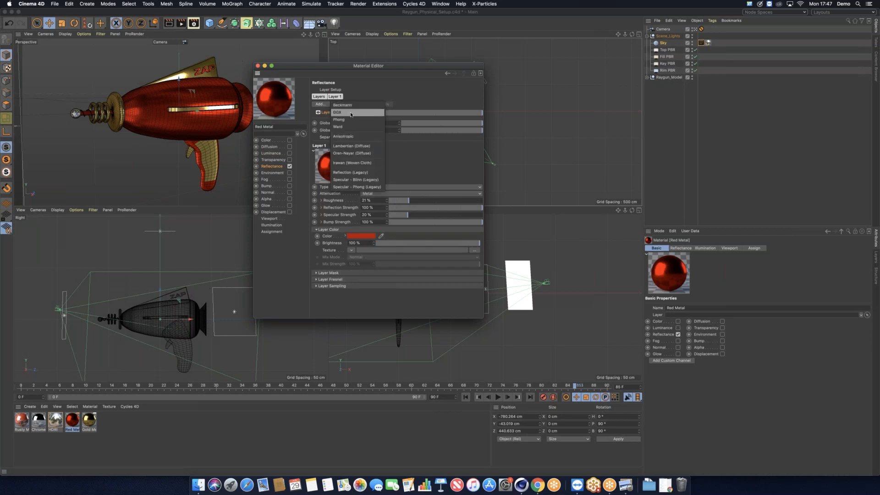
click(350, 113)
click(342, 105)
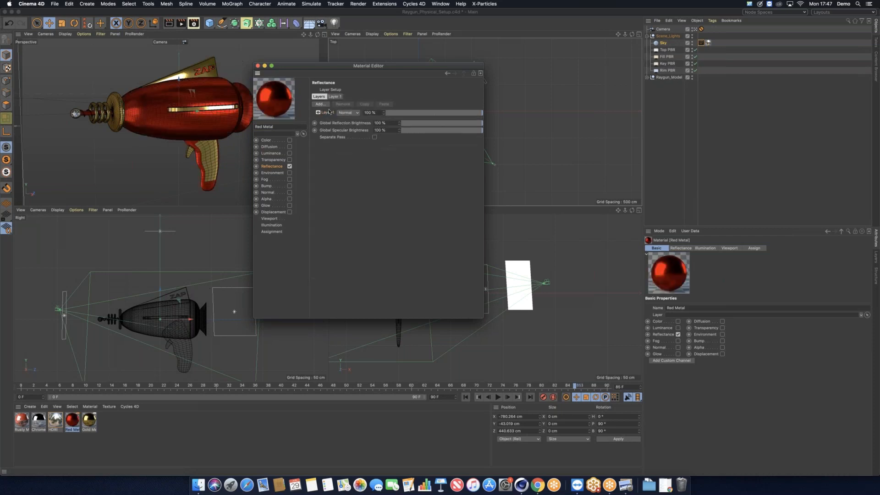
click(328, 112)
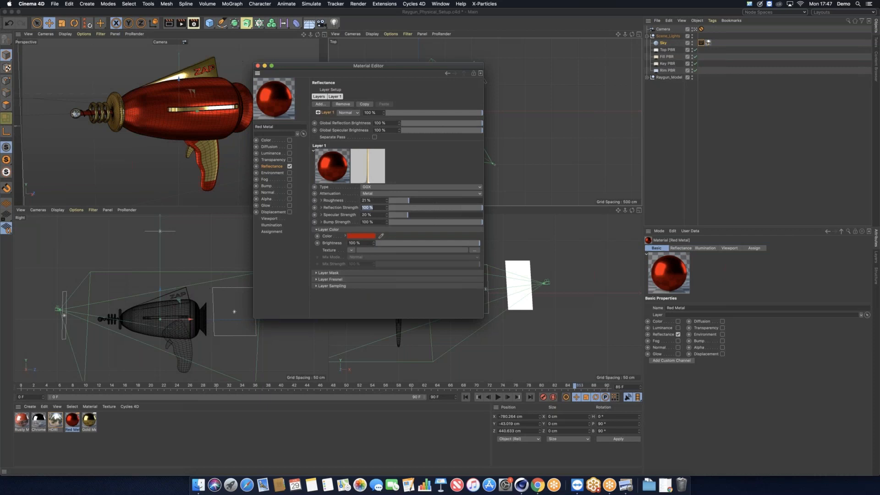
click(373, 200)
click(364, 279)
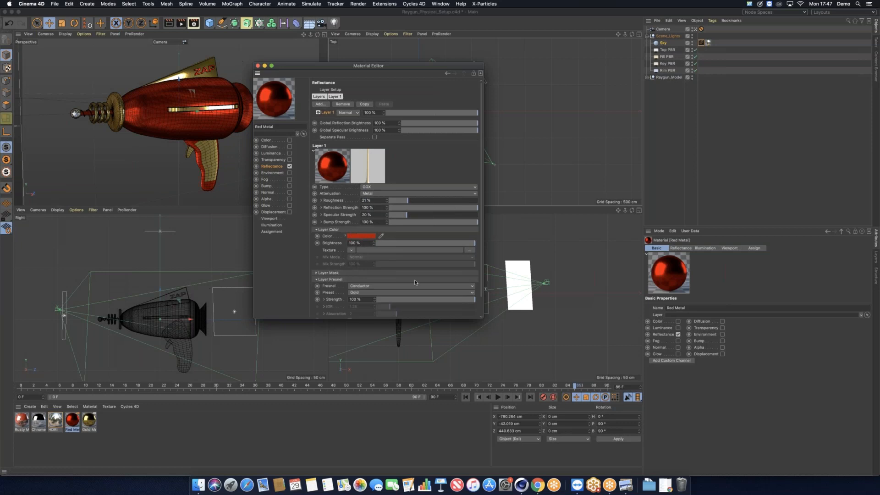
click(367, 287)
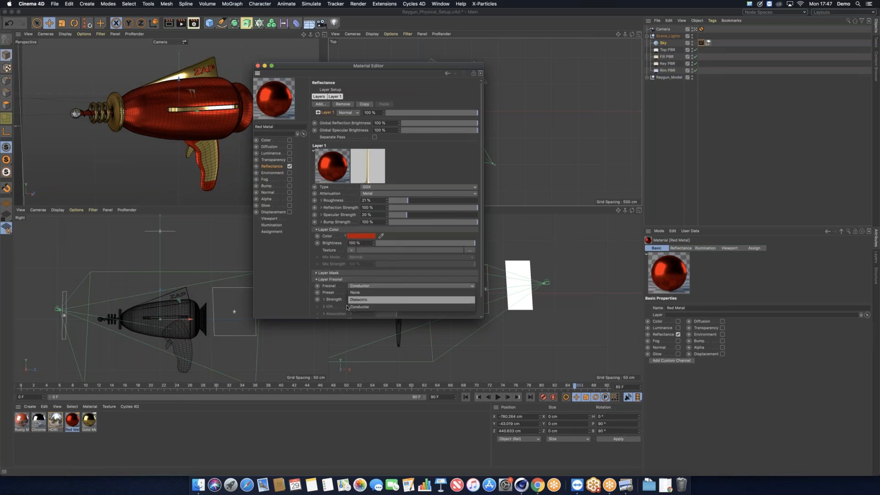
click(363, 308)
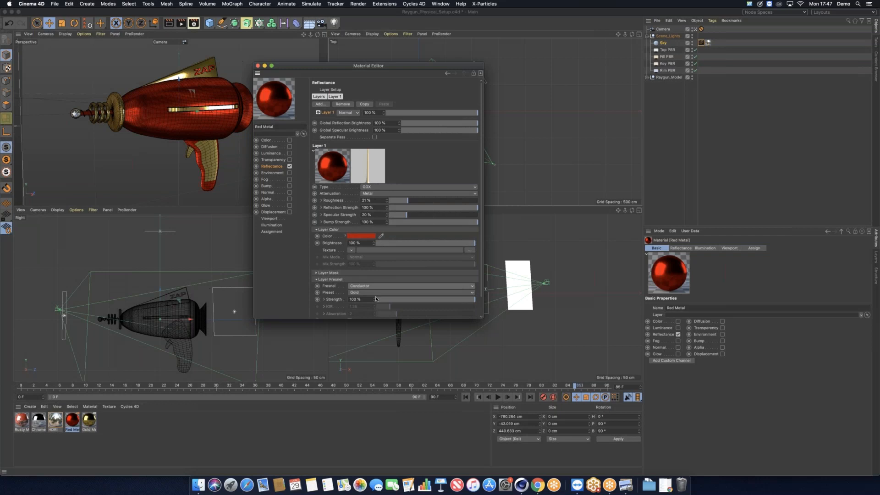
Step: Switch from Red Metal to Gold Metal, expand its Layer Fresnel, and open the Layer Color shader
click(258, 66)
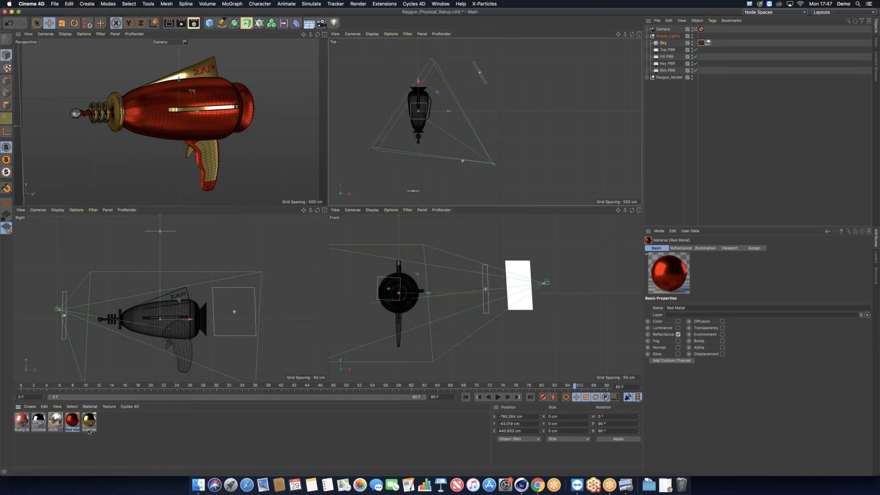
double_click(89, 422)
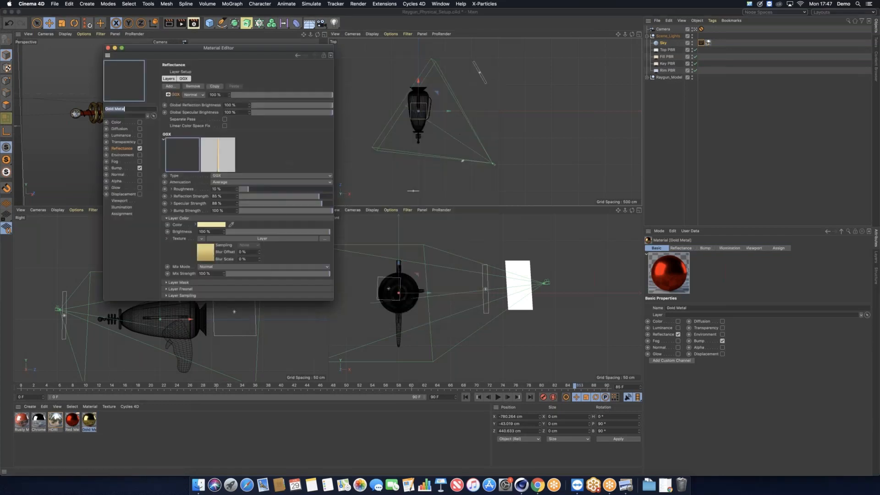
drag(280, 47, 375, 44)
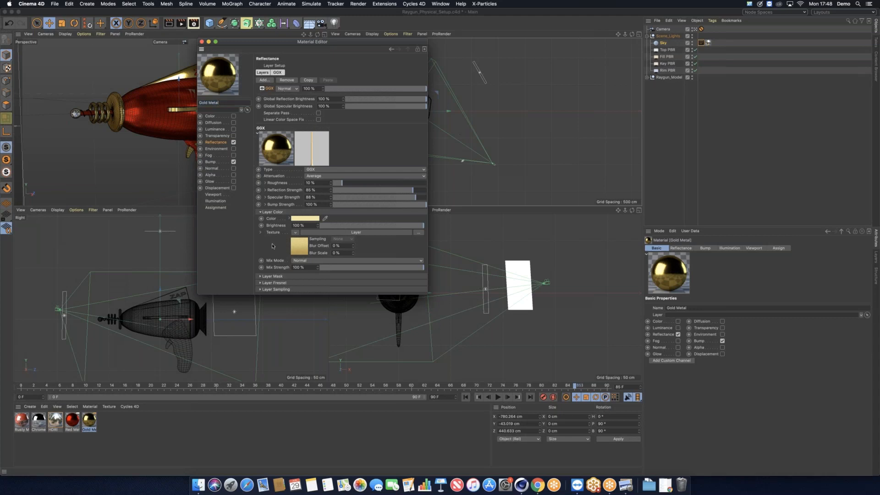
click(274, 283)
scroll(275, 230, down, 3)
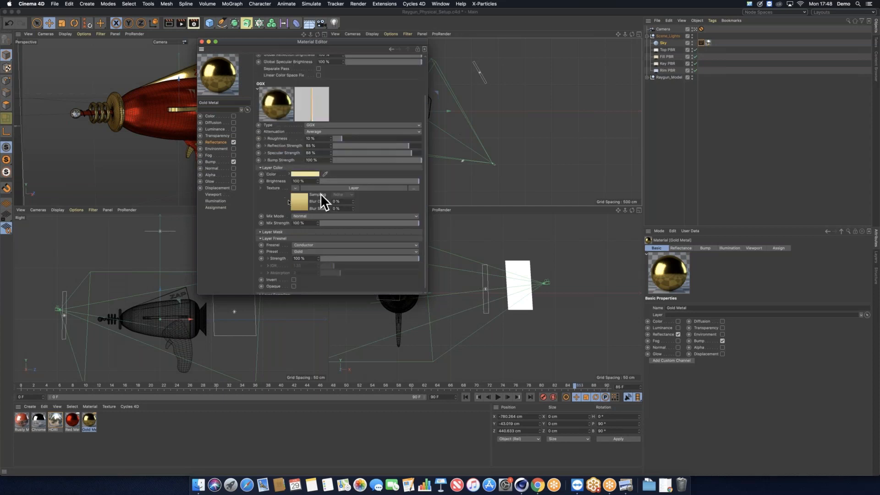
click(297, 201)
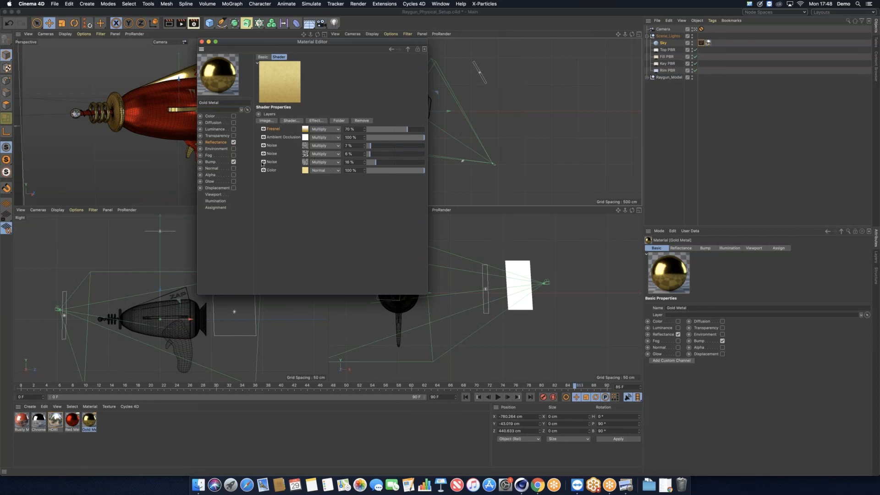
Step: Toggle off then re-enable the three Noise, Ambient Occlusion and Fresnel layers, then view Gold Metal's Bump channel
drag(263, 162, 264, 129)
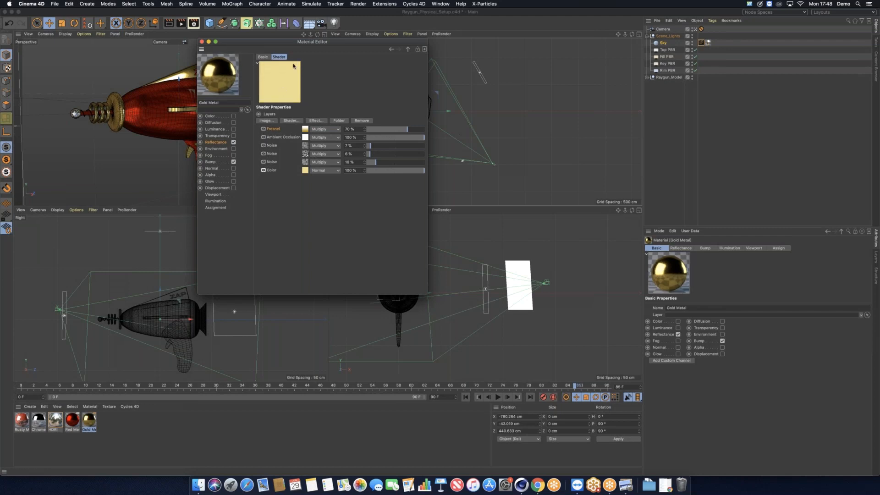
click(264, 162)
click(263, 154)
click(263, 145)
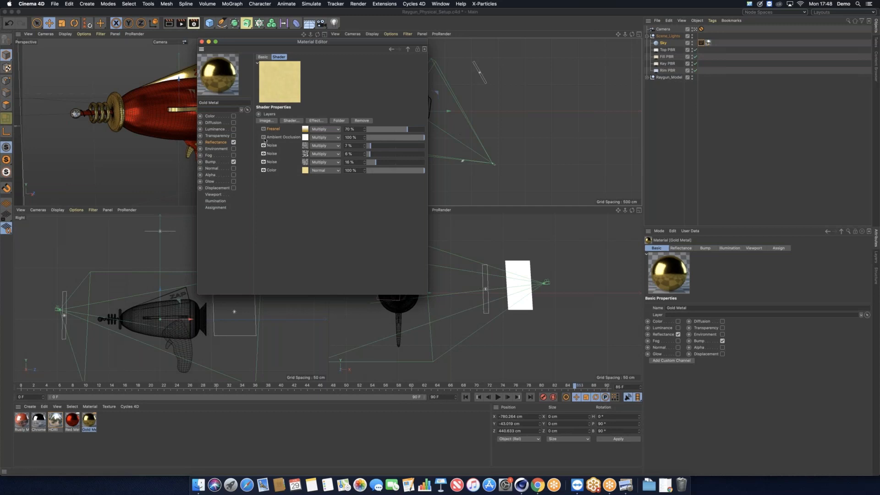
click(264, 137)
click(263, 129)
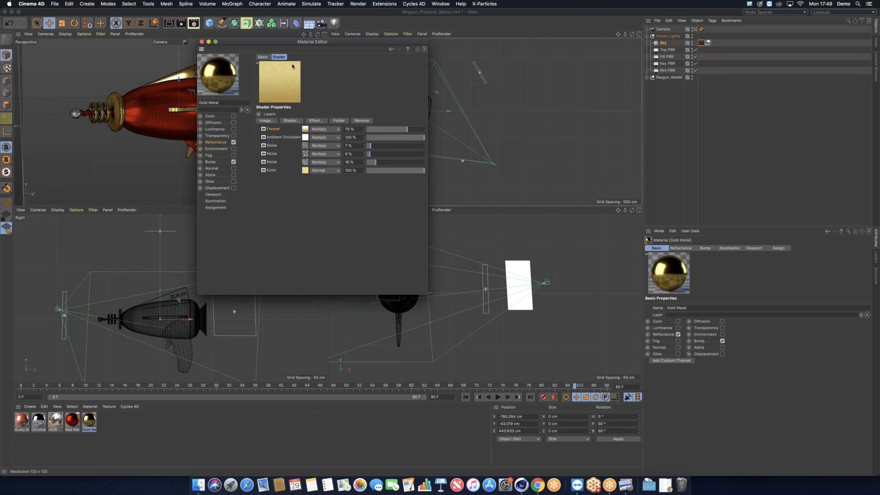
click(210, 162)
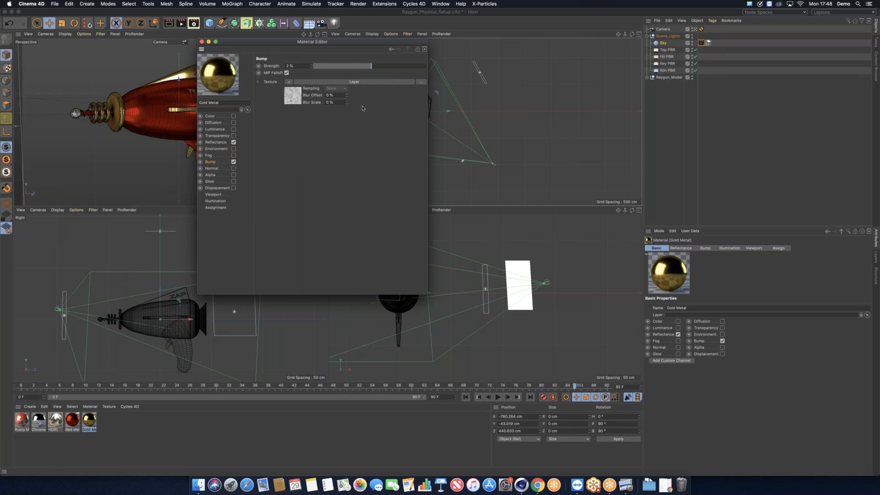
Step: Open the Gold Metal bump's Layer shader and zoom the viewport in on the ZAP lettering
click(293, 95)
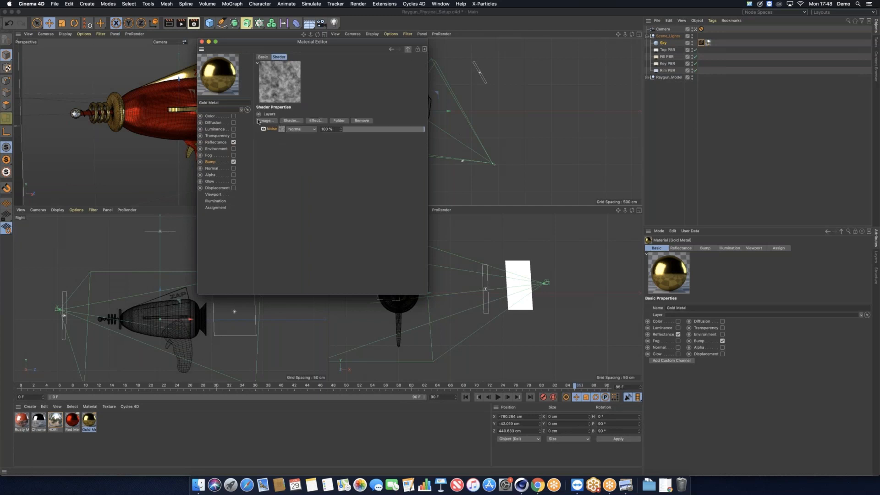
drag(299, 46, 479, 62)
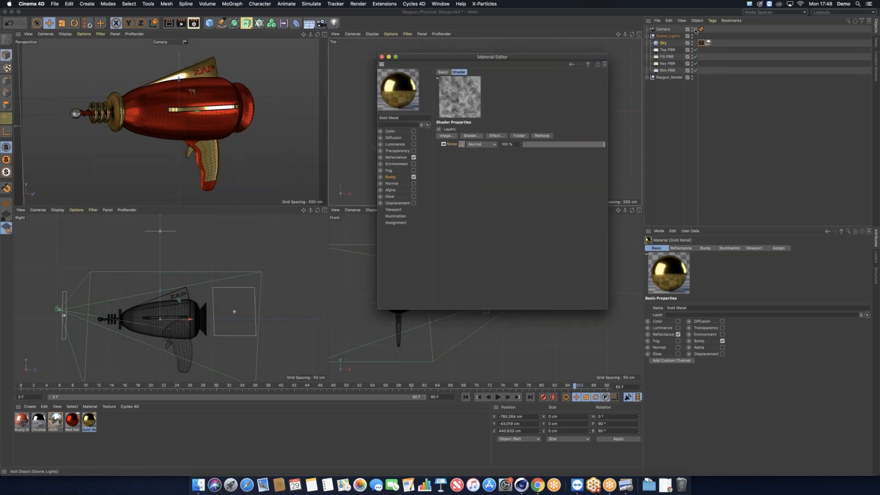
click(204, 107)
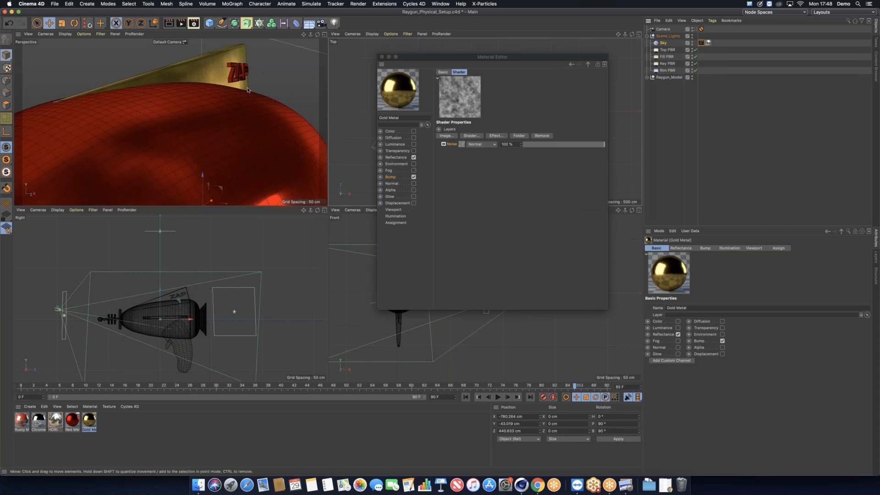
drag(249, 87, 167, 78)
scroll(214, 92, up, 5)
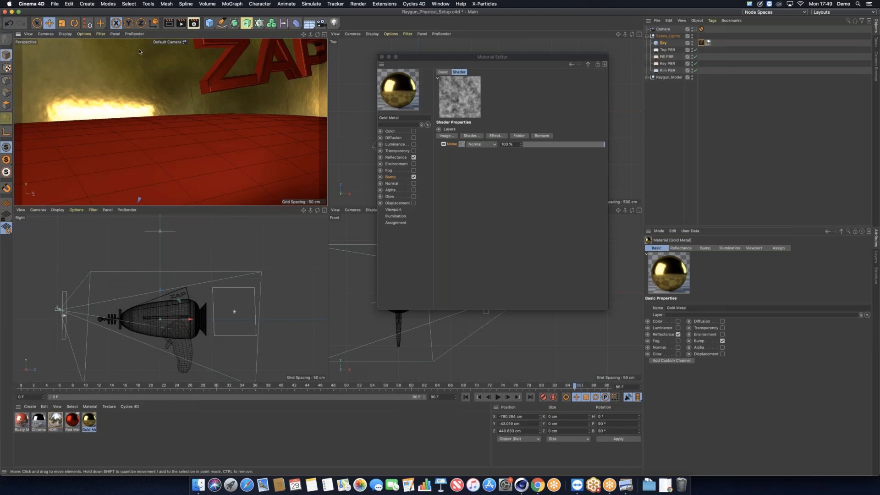
Step: Switch the Perspective view to the scene camera and close the Material Editor
click(695, 30)
drag(383, 55, 317, 46)
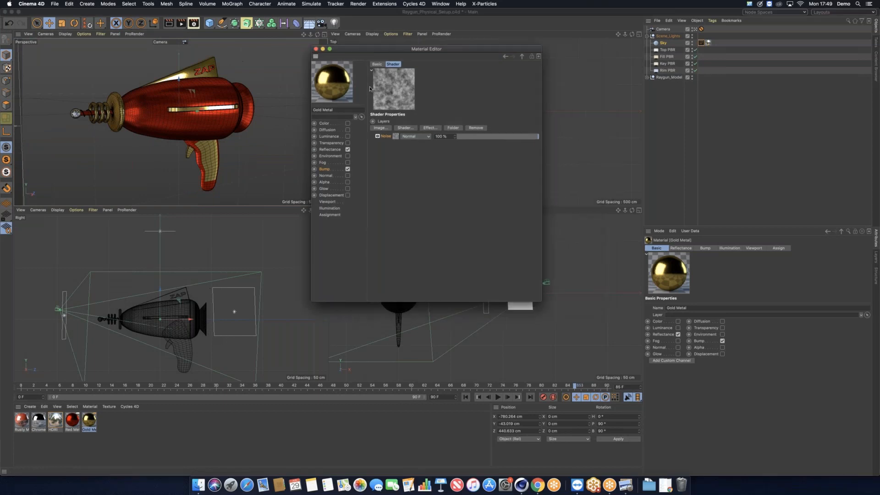
click(316, 49)
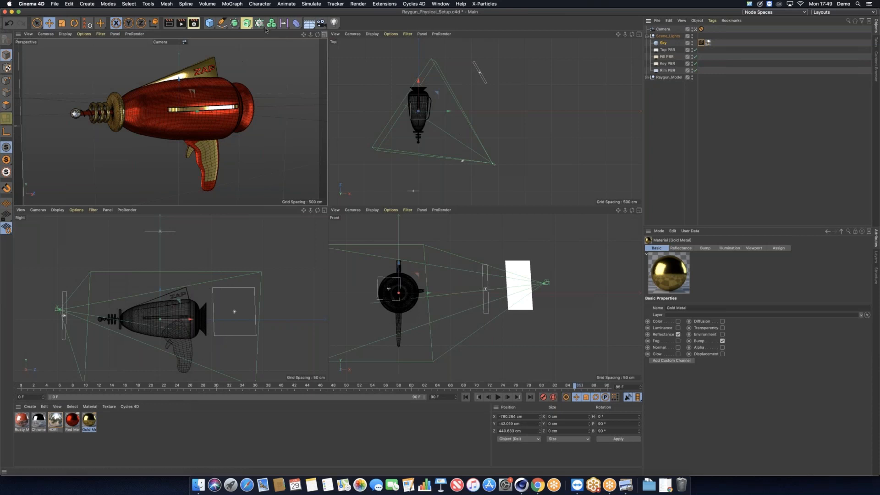
Step: Maximize the Perspective view and keep Physical as the renderer in Render Settings
click(325, 35)
click(194, 23)
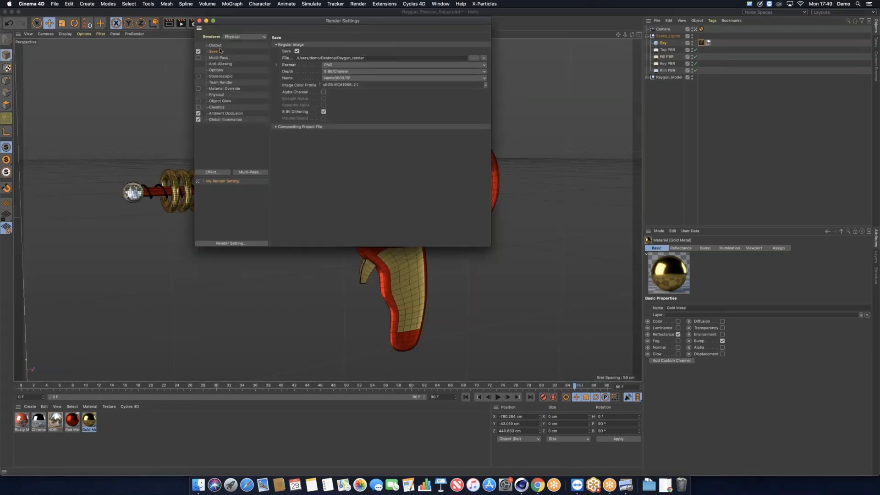
click(235, 39)
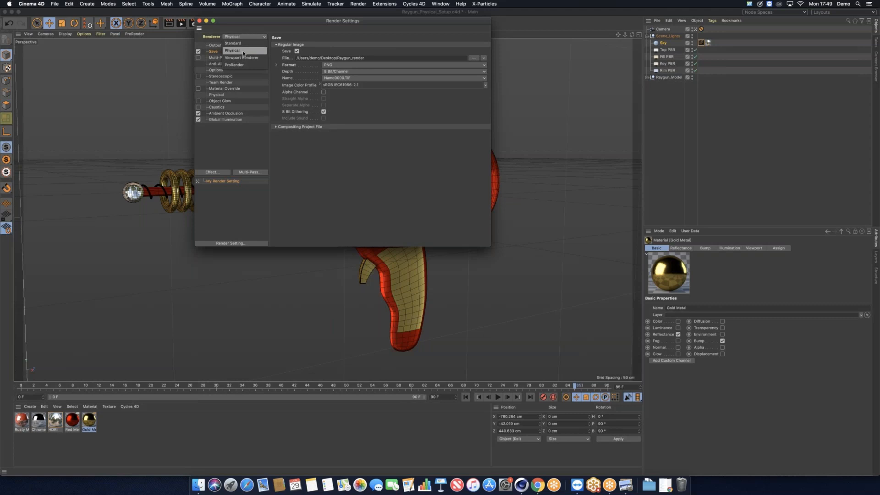
click(243, 53)
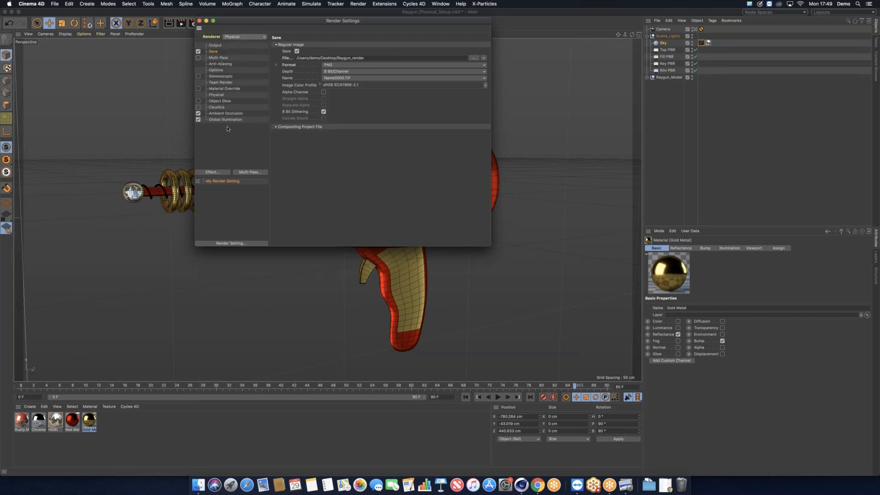
click(216, 95)
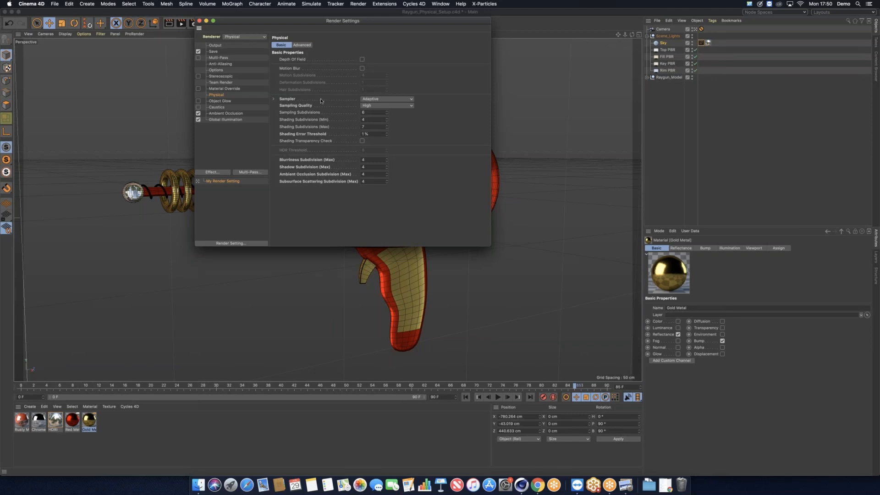
Step: Set the Physical Sampler to Fixed, leaving Sampling Quality unchanged
click(405, 100)
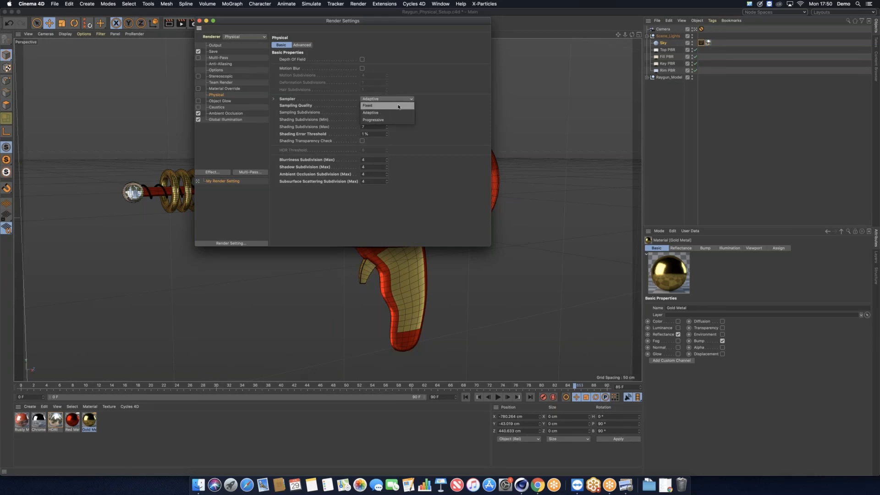
click(409, 105)
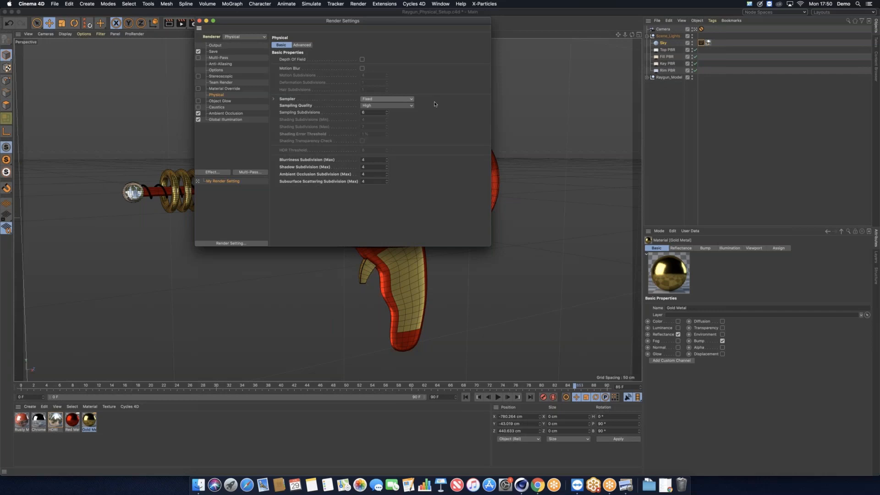
click(391, 105)
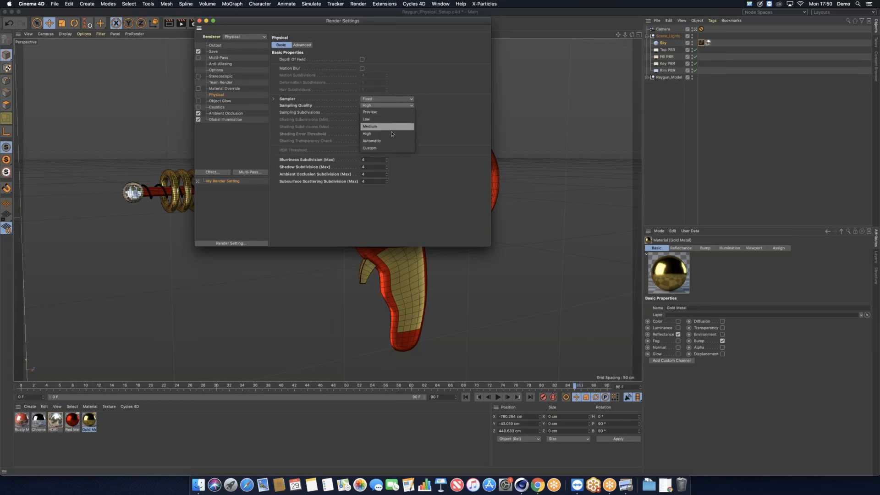
click(391, 98)
Step: Switch the Physical renderer's Sampler back to Adaptive
click(408, 111)
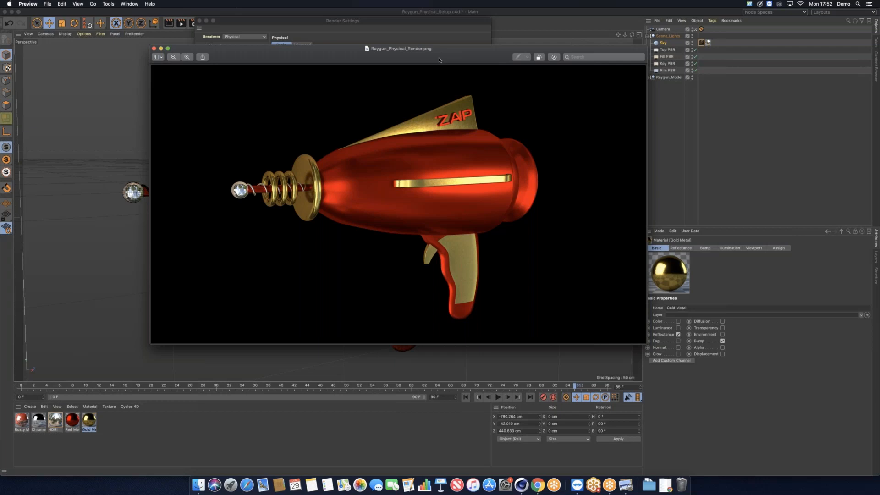
Step: Return to Cinema 4D and create a new default material, Mat, in the Material Manager
click(760, 68)
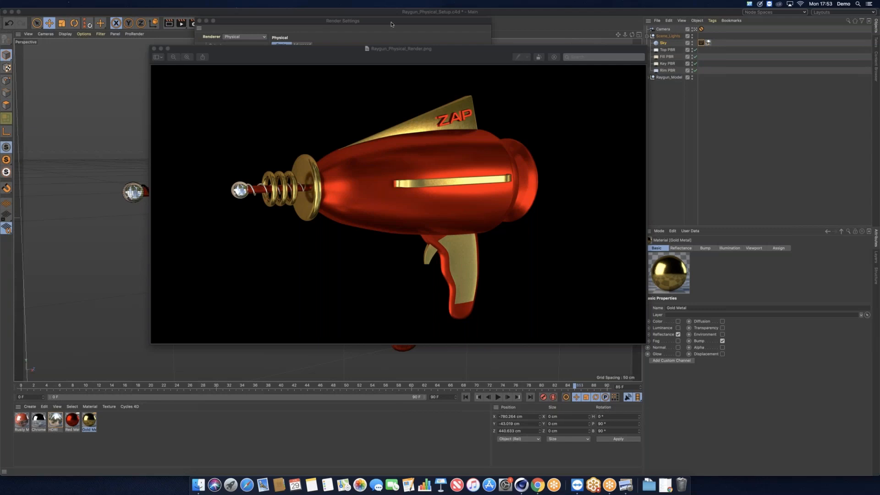
double_click(105, 433)
Step: Load a Subsurface Scattering shader as the Mat material's Luminance texture
double_click(21, 422)
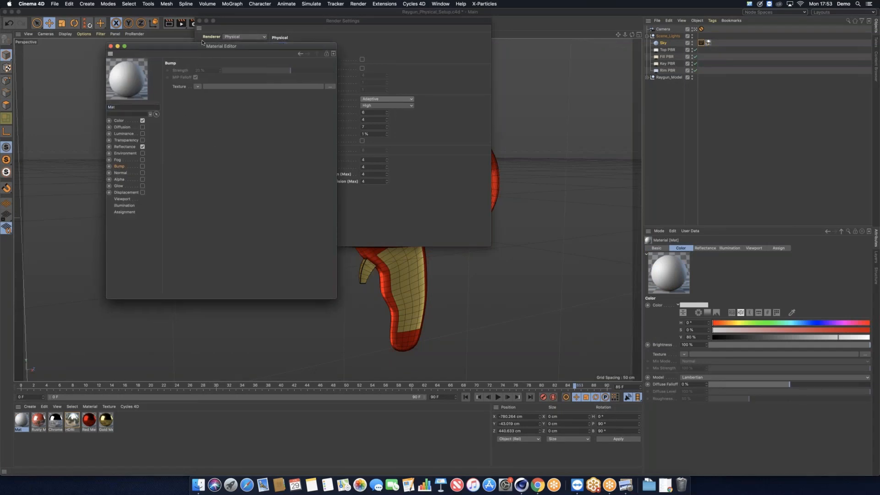
drag(197, 44, 218, 34)
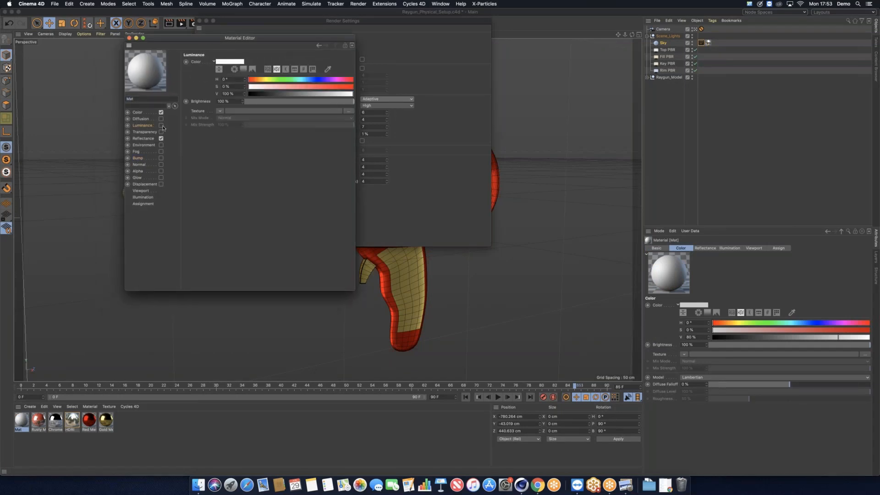
click(220, 112)
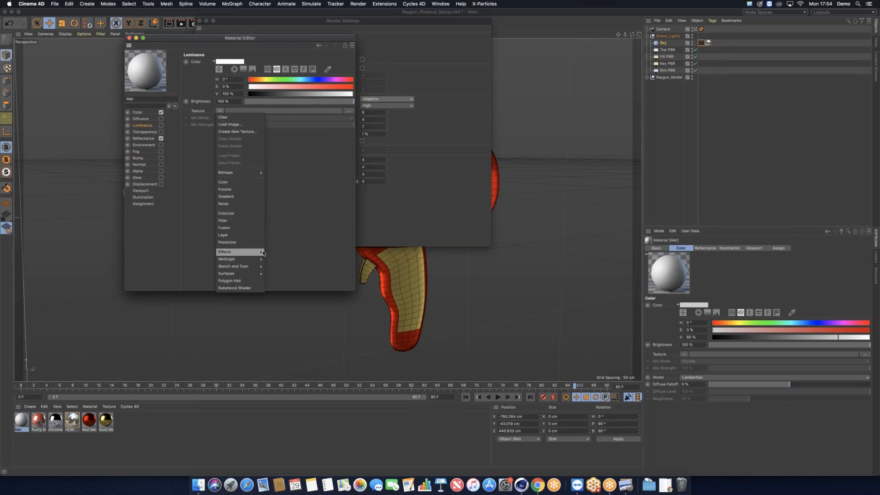
mouse_move(238, 252)
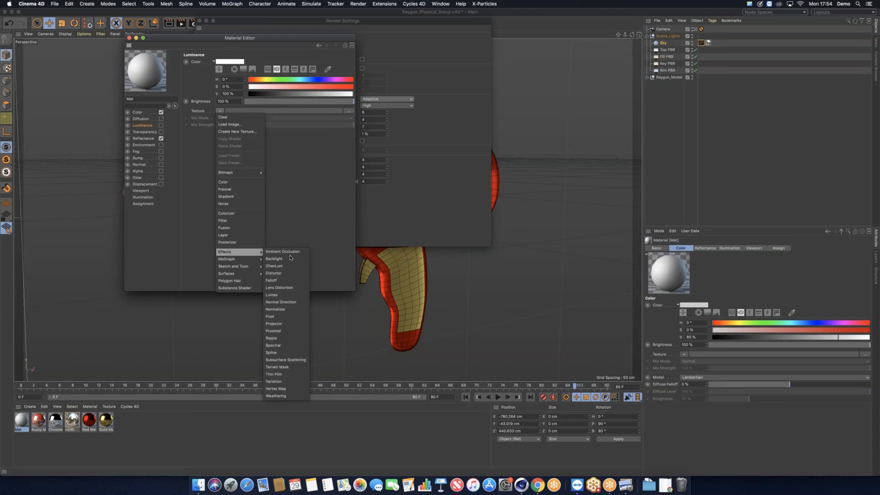
click(303, 362)
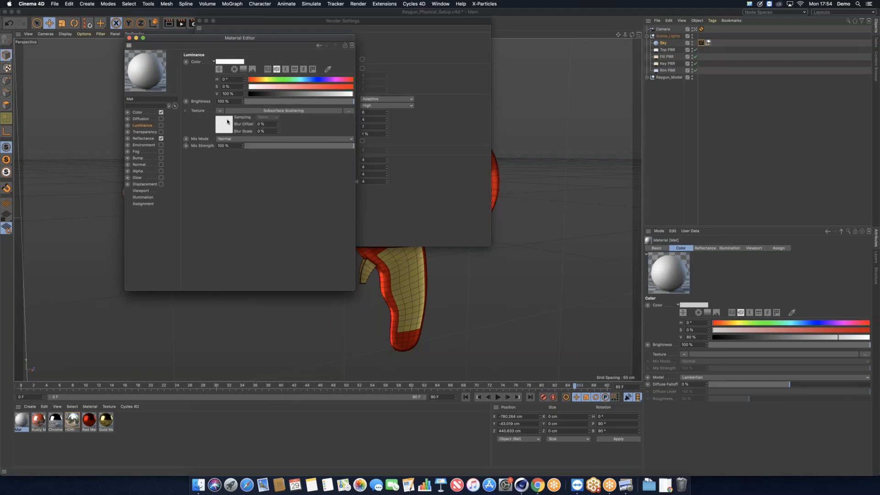
Step: Enable the Luminance channel on the Mat material
click(220, 113)
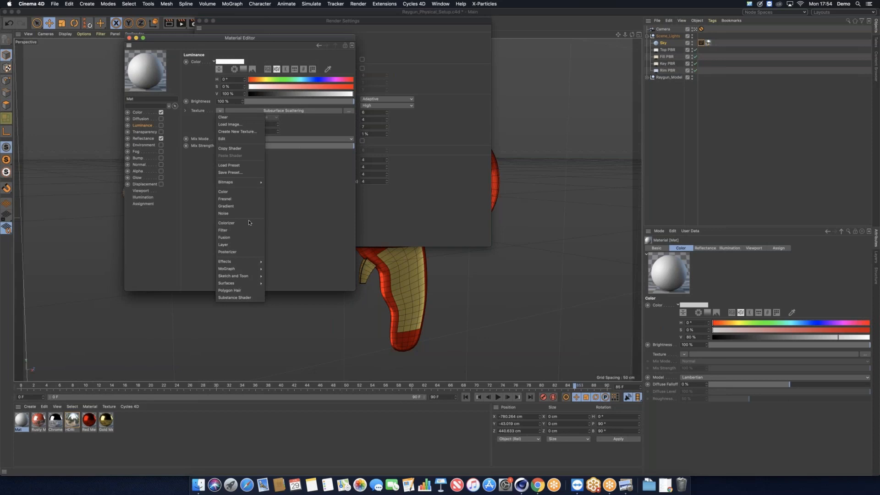
mouse_move(238, 262)
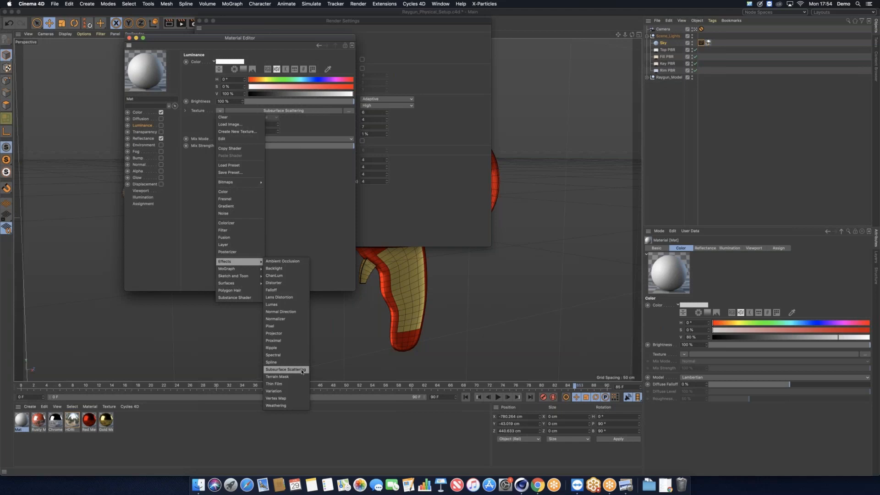
click(160, 127)
click(160, 126)
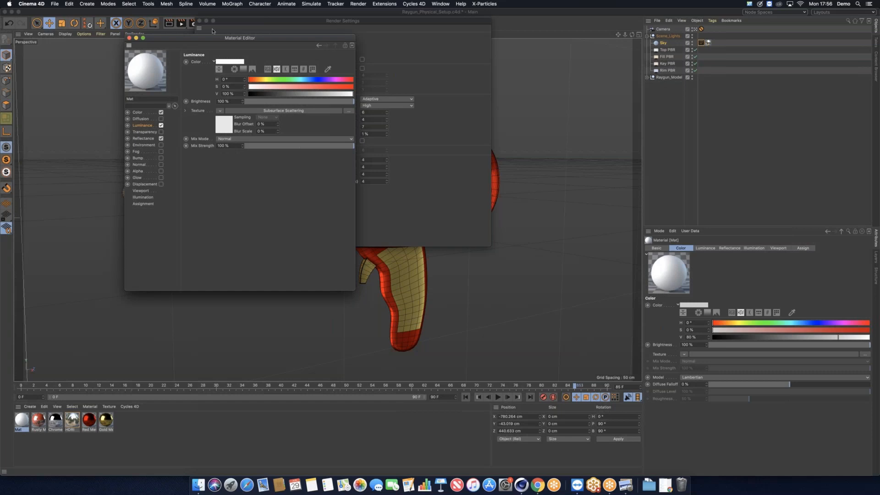
Step: Switch the renderer to ProRender and show its offline settings: Global Illumination, Max Ray Depth 12, 1000 iterations
drag(238, 38, 140, 59)
click(244, 36)
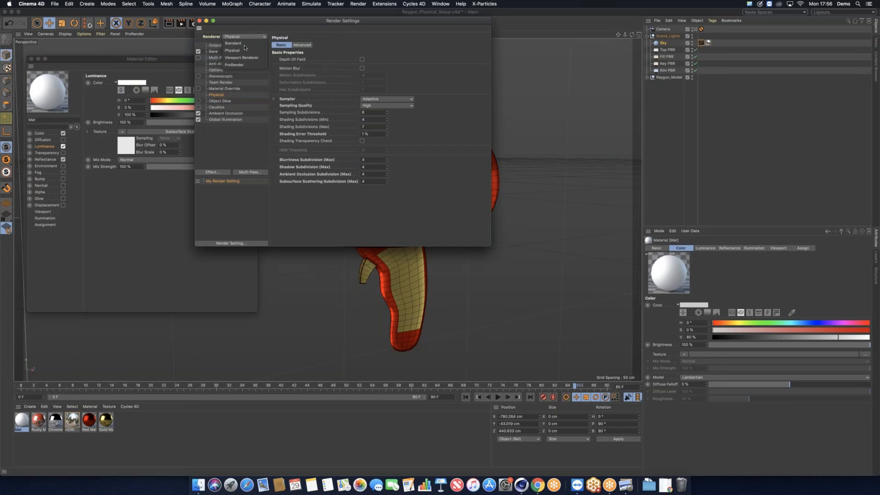
click(251, 65)
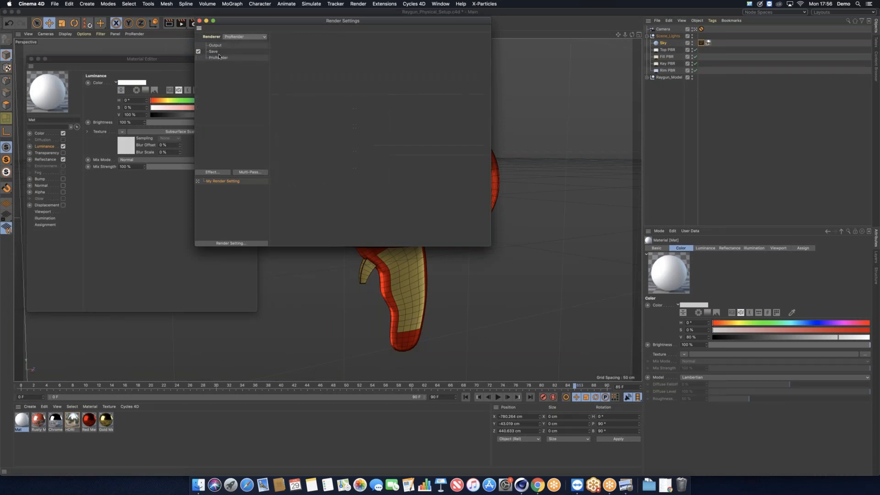
click(219, 58)
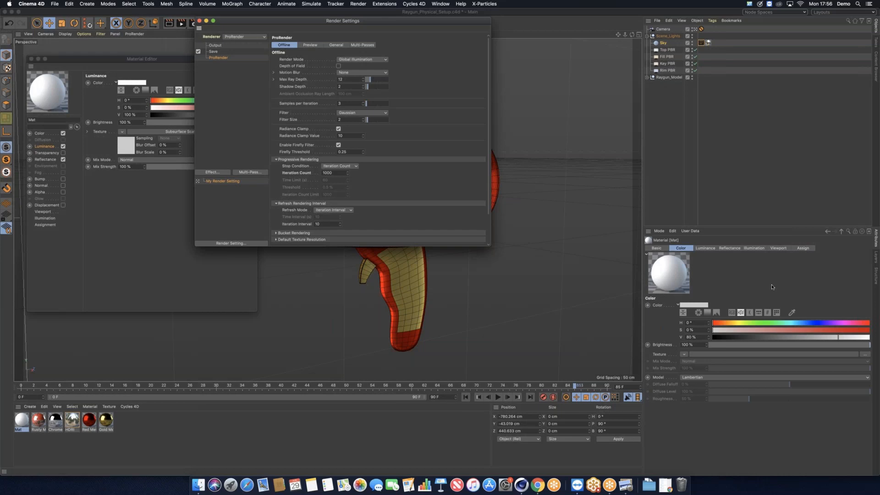
click(797, 294)
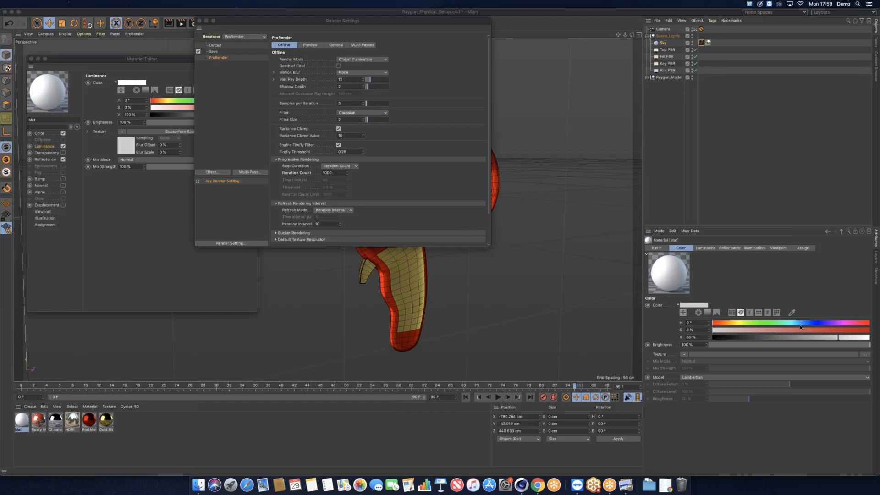
Step: Set the Renderer dropdown back to Physical and close the Material Editor window
click(243, 36)
click(242, 51)
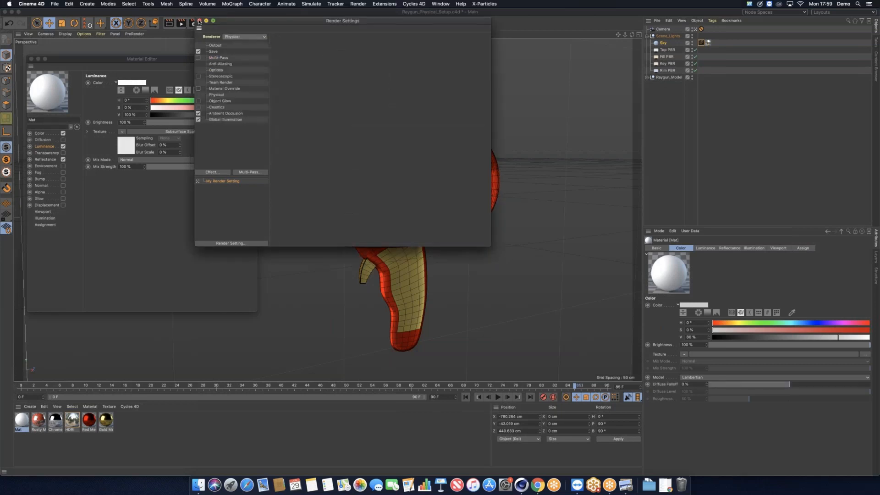
click(31, 58)
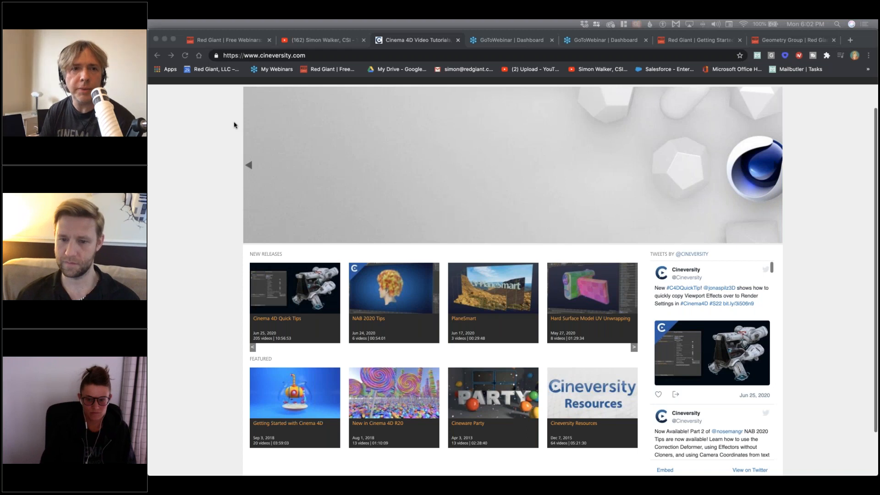
Step: Bring Chrome forward on the Cineversity home page showing Cinema 4D Quick Tips and Release 20 series
click(227, 55)
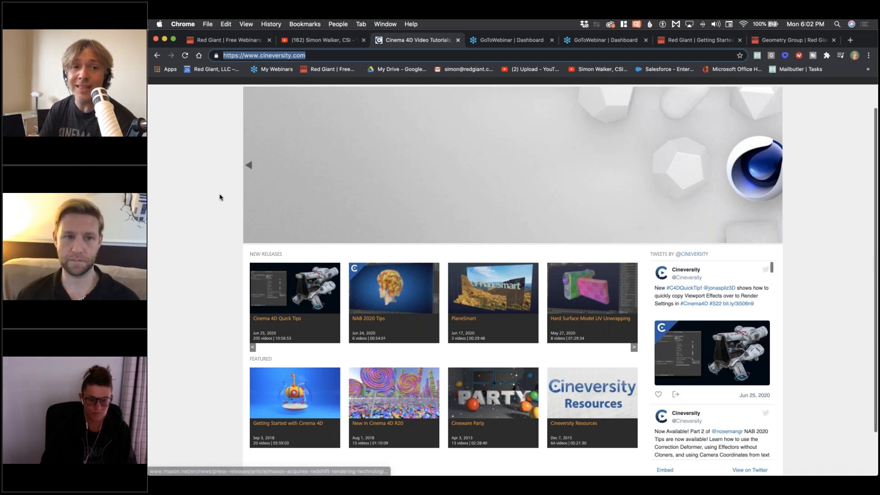
click(213, 203)
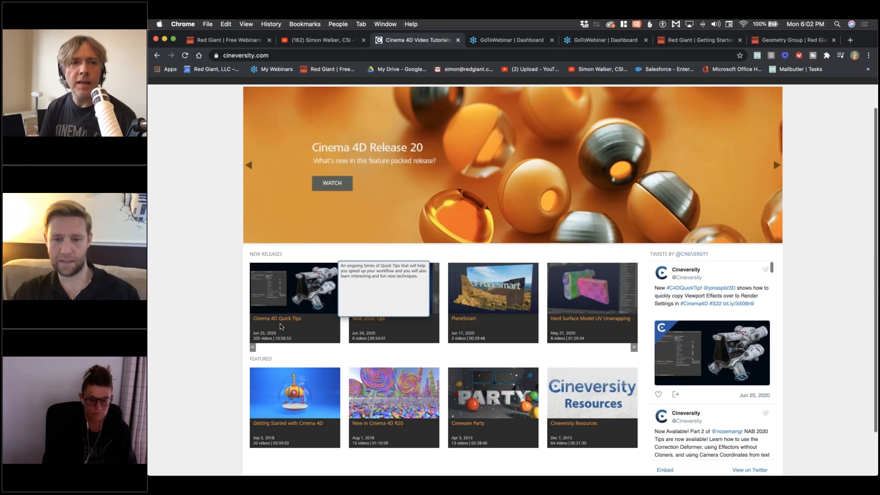
click(236, 41)
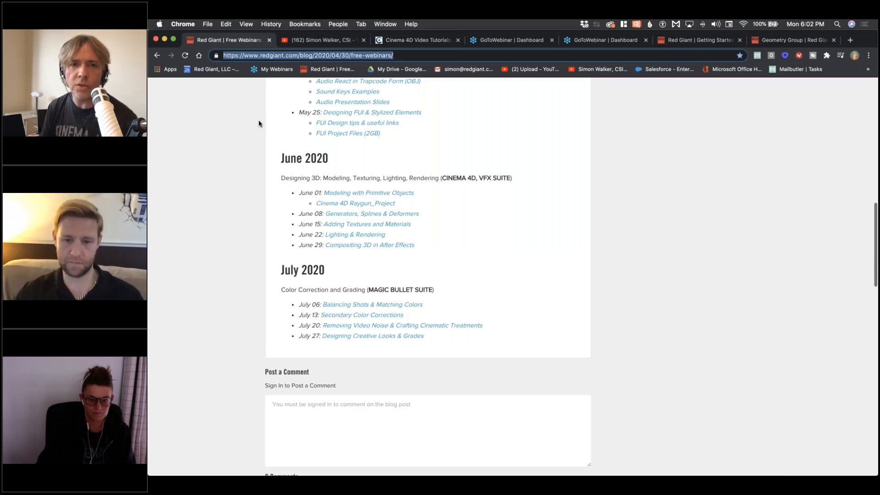
Step: Scroll through the Red Giant free webinars page to the June and July 2020 session lists
scroll(259, 123, up, 2)
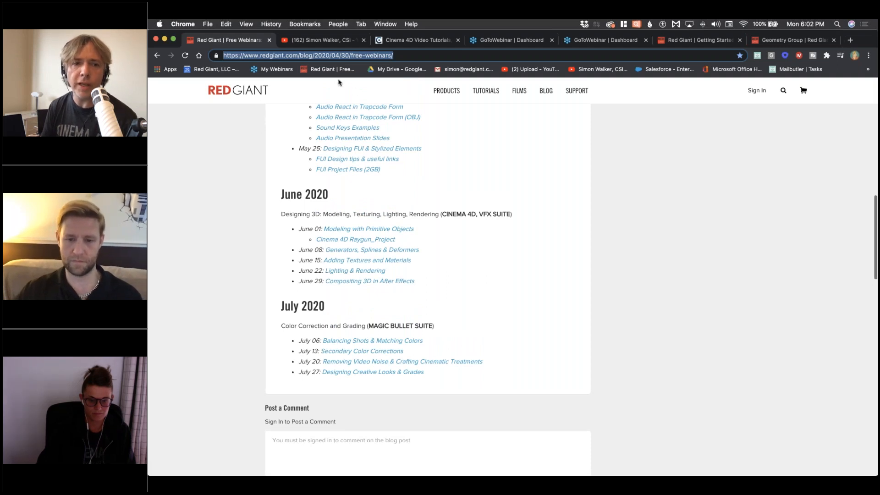
scroll(417, 180, up, 10)
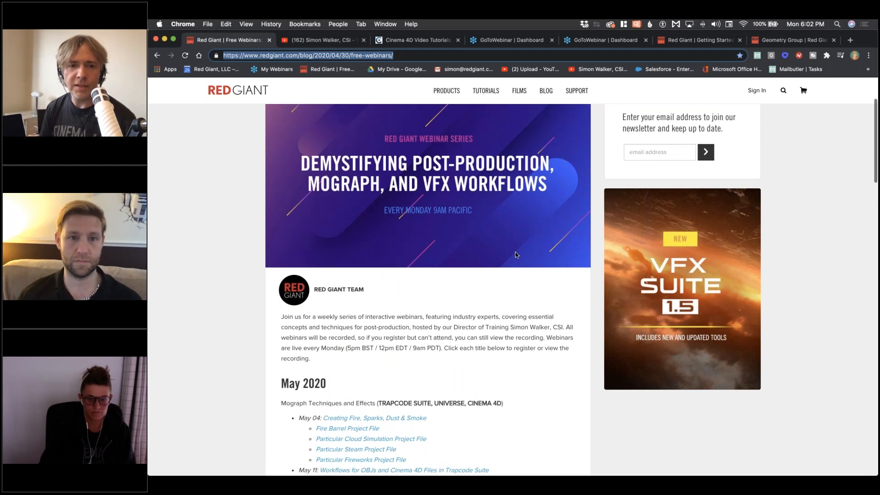
scroll(489, 263, down, 1)
scroll(489, 264, down, 5)
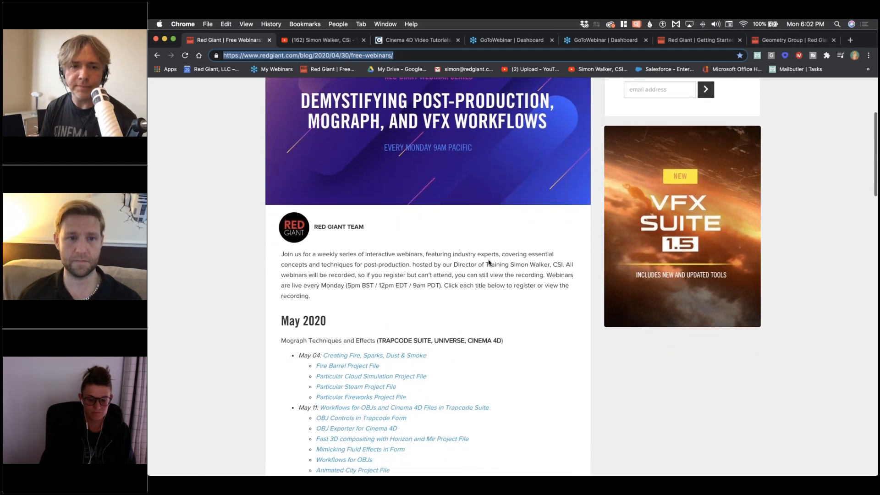
scroll(534, 358, down, 2)
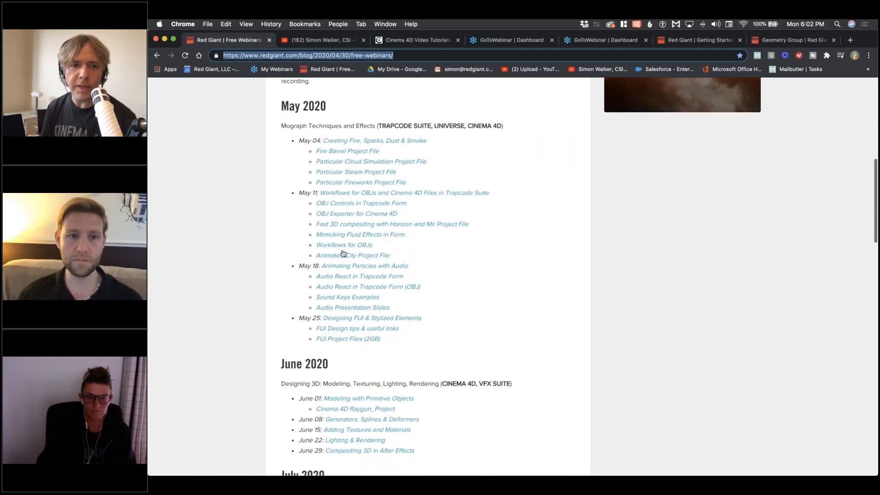
scroll(534, 358, down, 2)
scroll(534, 359, down, 4)
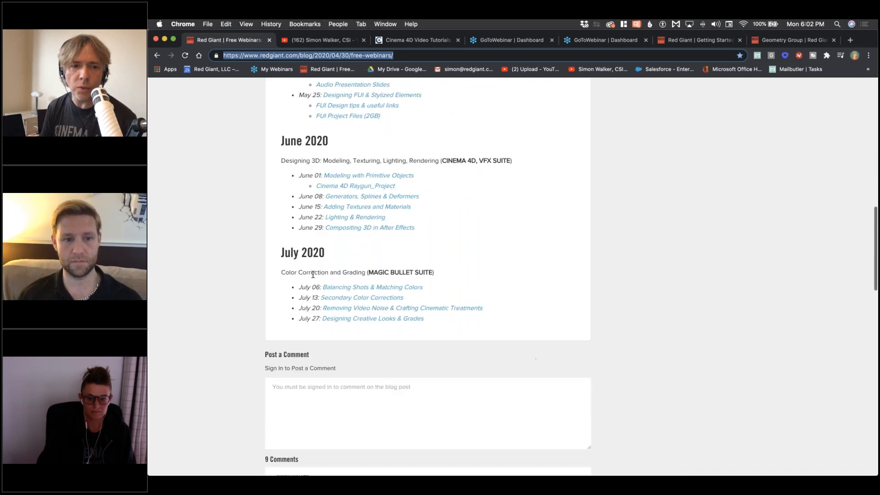